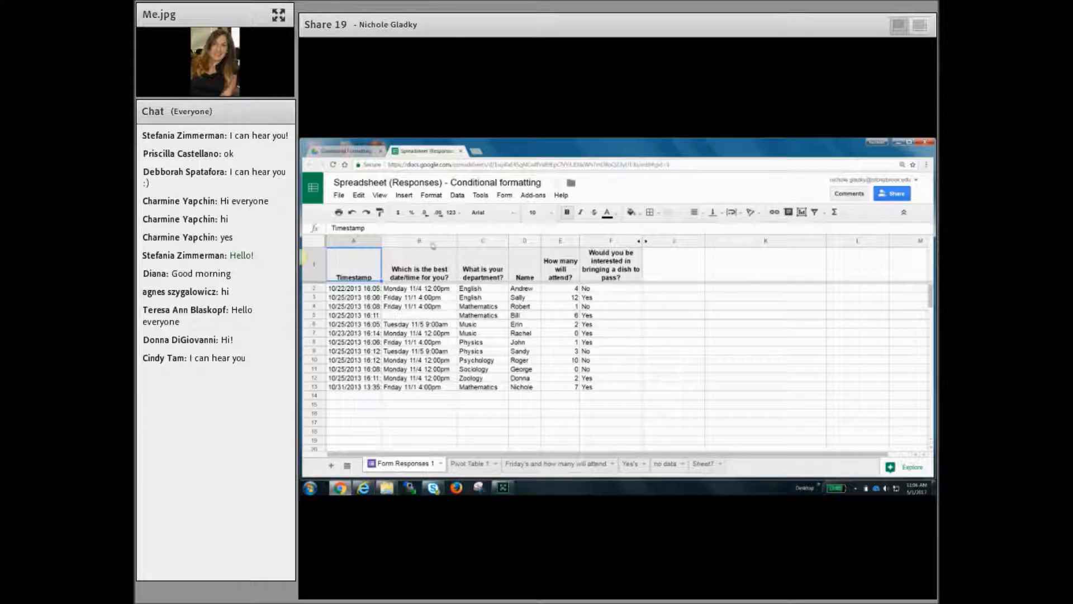
- Apply a conditional formatting rule to cell A1 with the "Cell is not empty" condition and the default green style
left_click(432, 197)
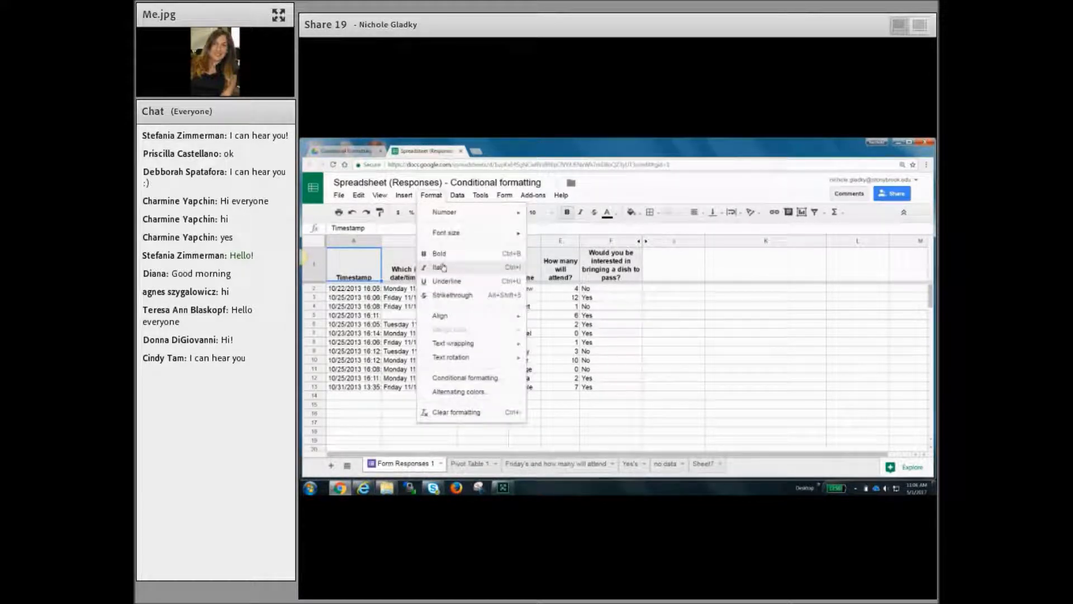
left_click(456, 379)
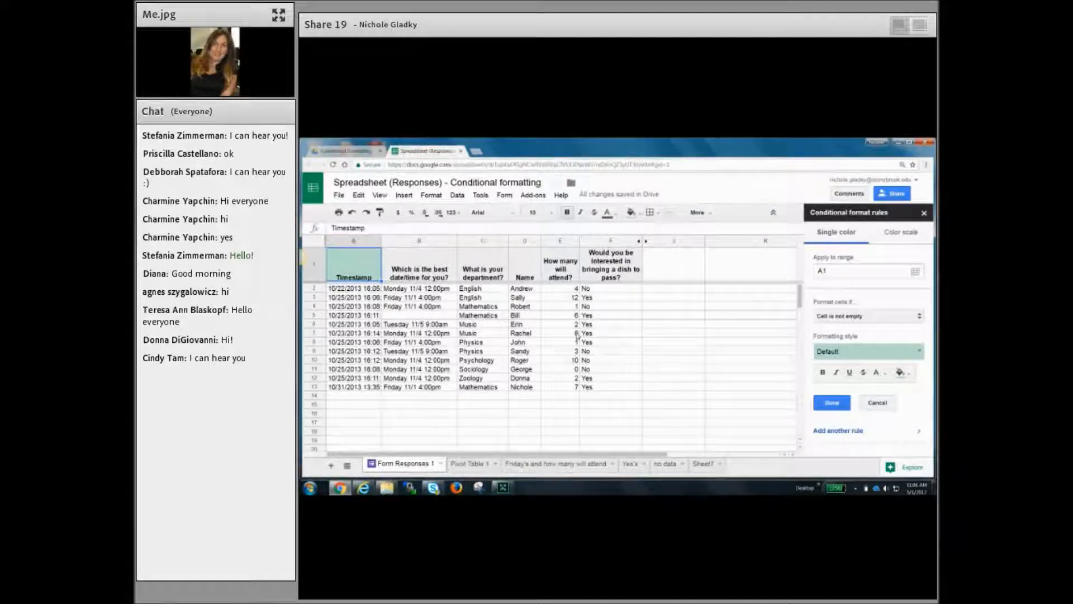
left_click(924, 214)
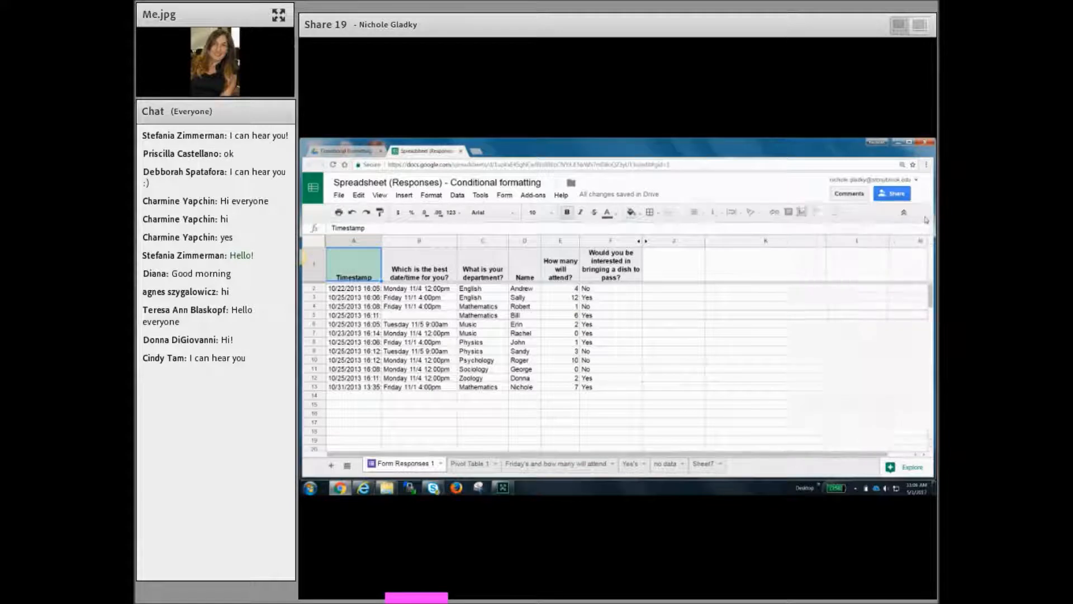
- Review all conditional format rules that exist on the whole Form Responses 1 sheet
left_click(318, 243)
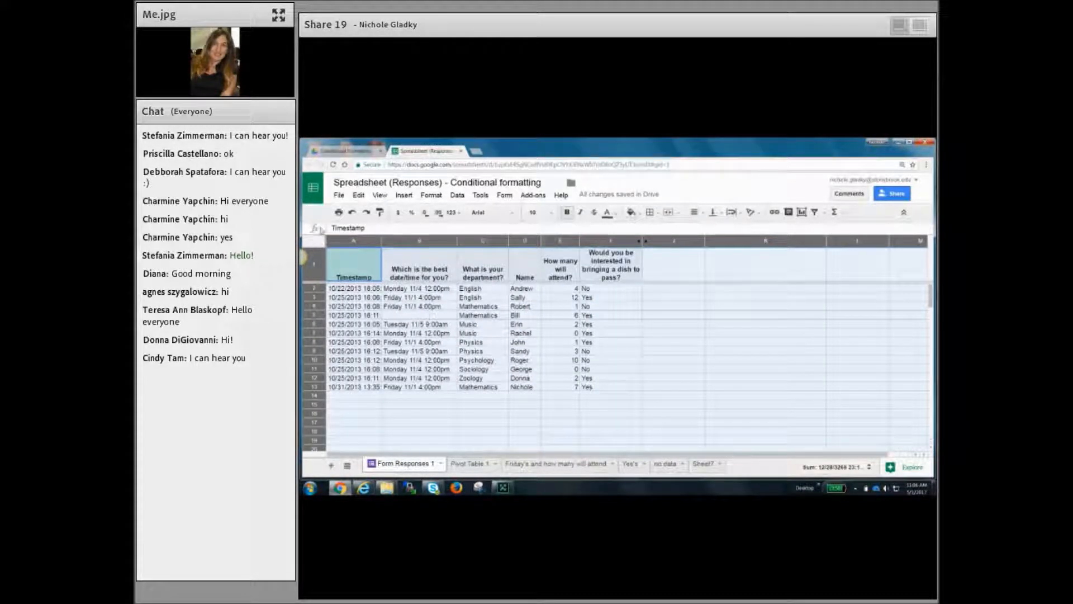
left_click(431, 195)
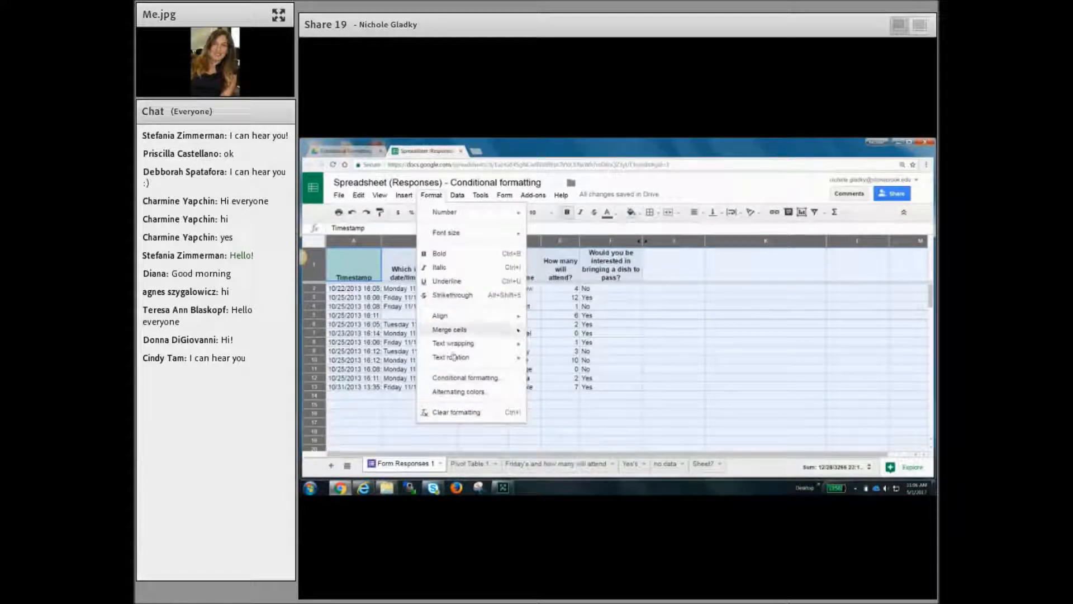
mouse_move(454, 364)
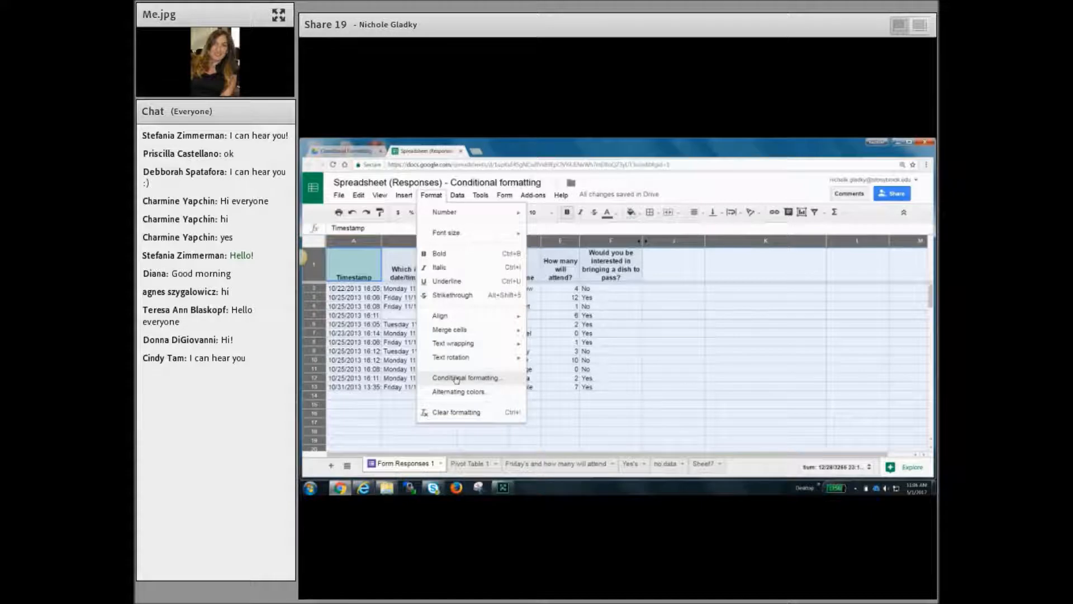
left_click(457, 378)
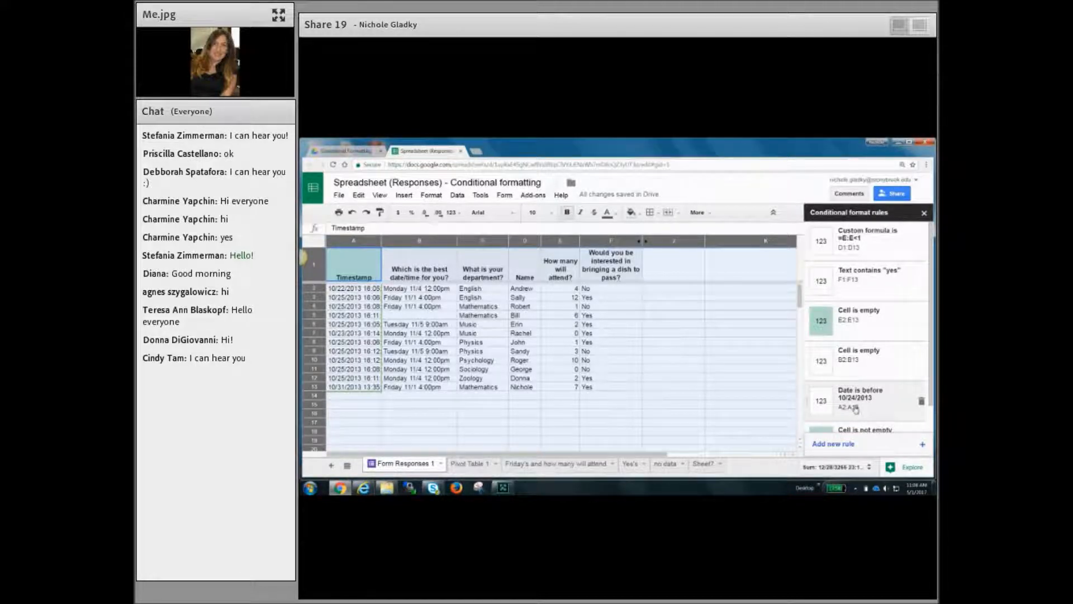
left_click(923, 213)
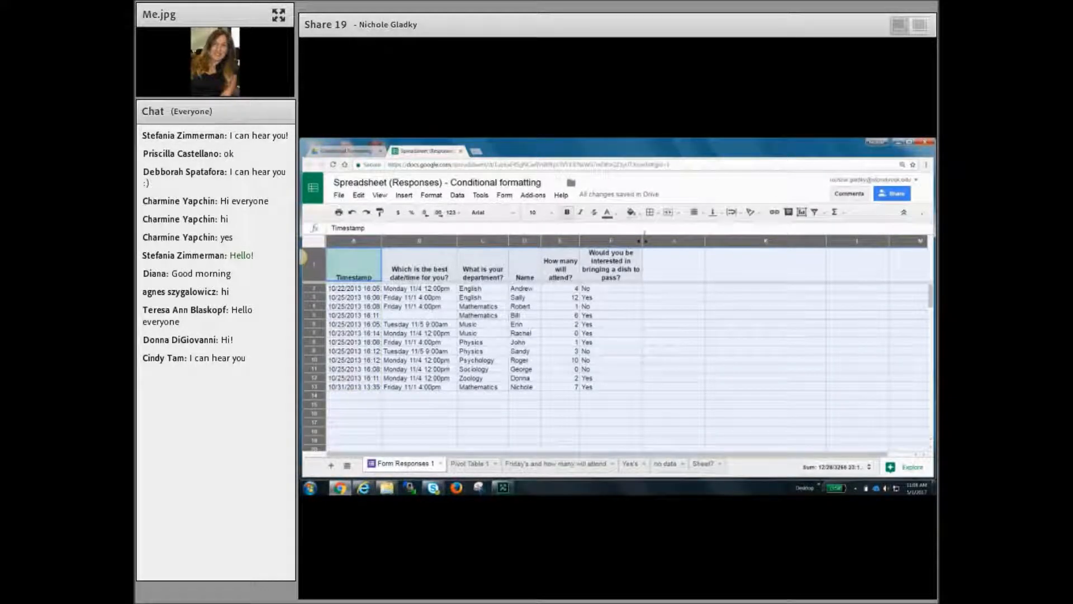
left_click(649, 290)
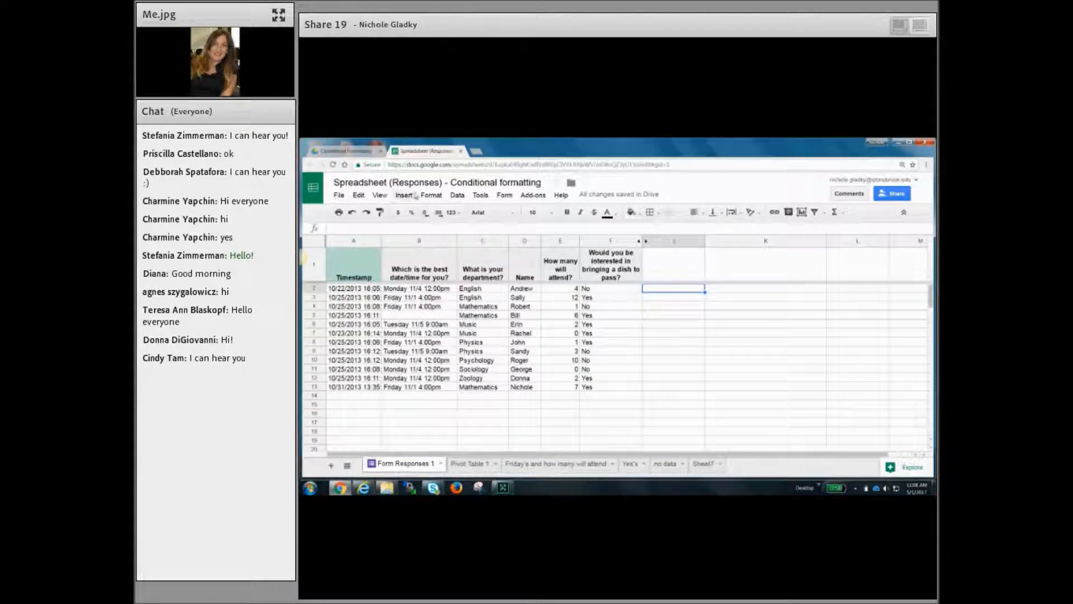
left_click(425, 195)
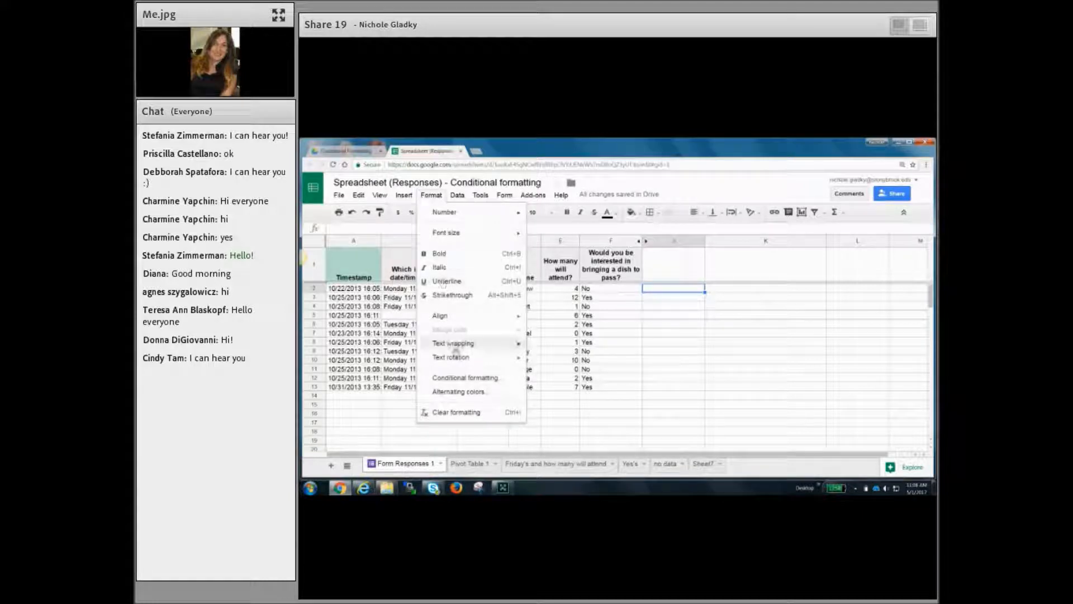
left_click(458, 378)
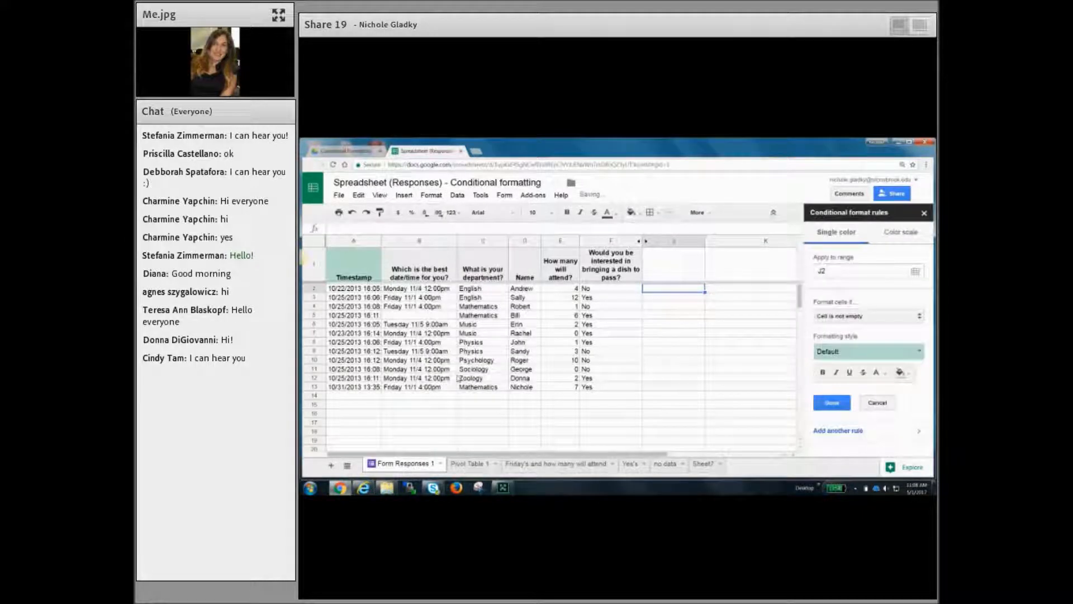
left_click(878, 404)
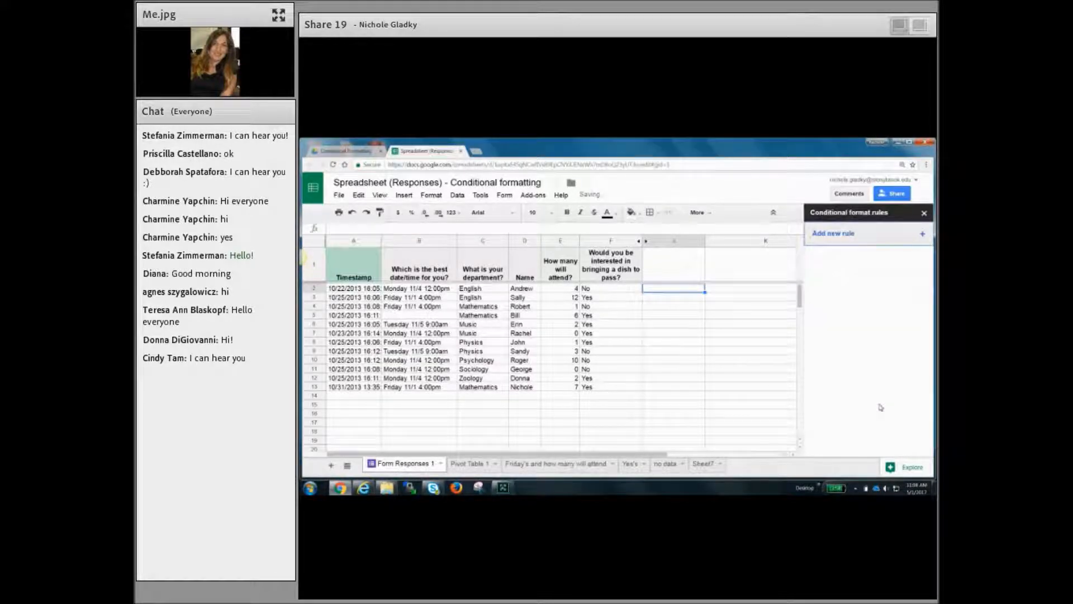
left_click(924, 213)
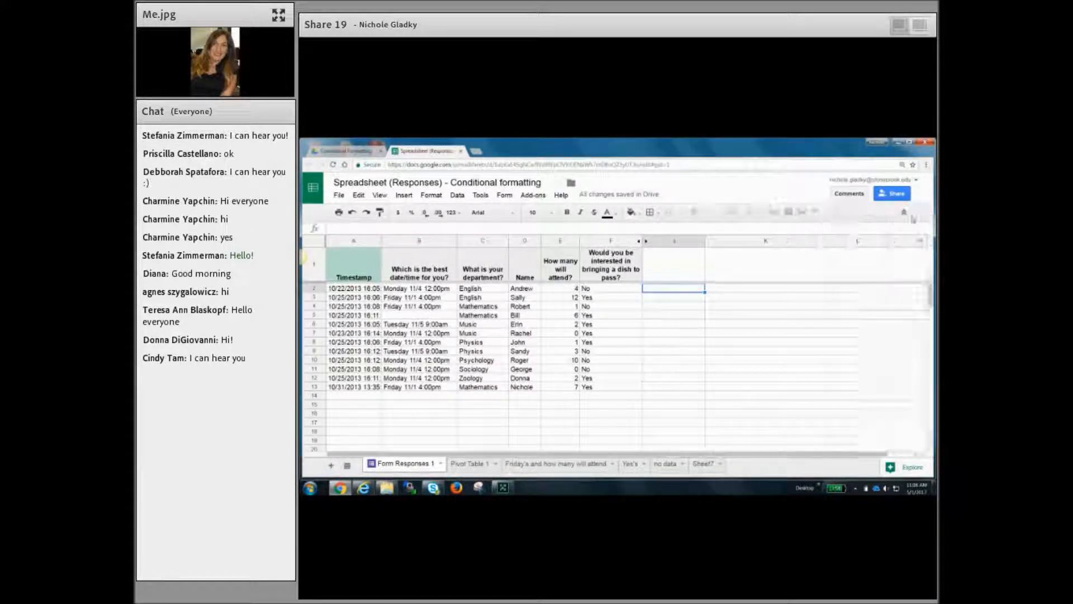
- Select the entire sheet again and look over its list of conditional format rules, ending with the sheet deselected
left_click(326, 240)
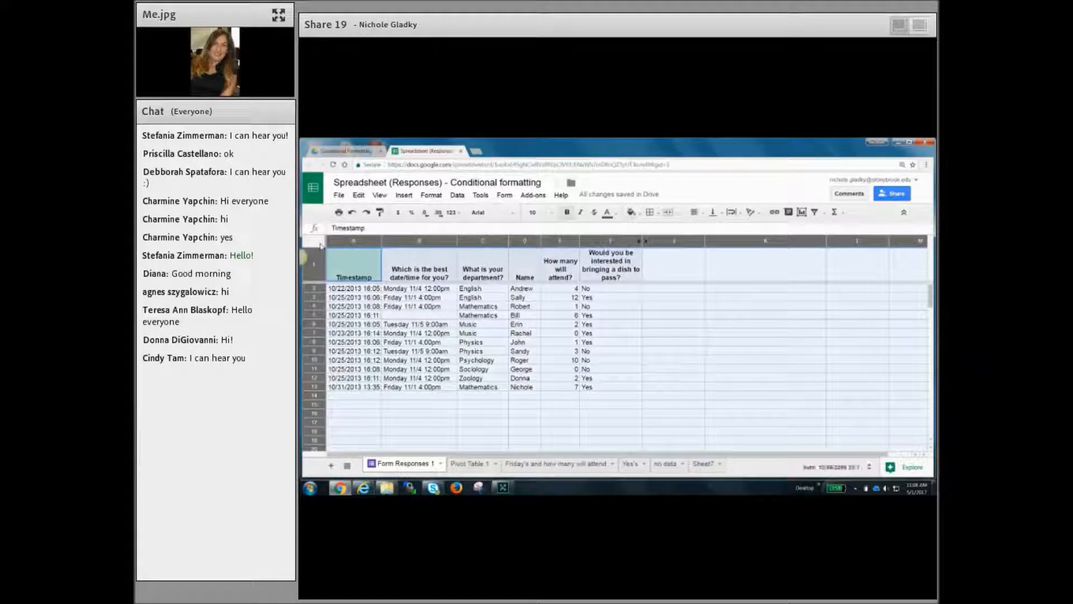
left_click(432, 195)
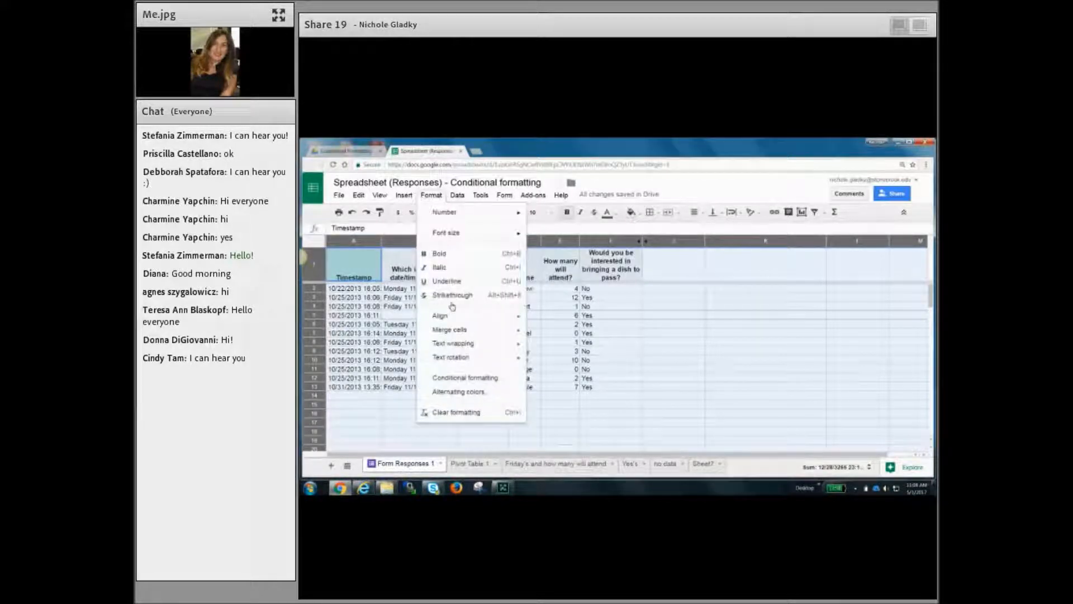
left_click(475, 378)
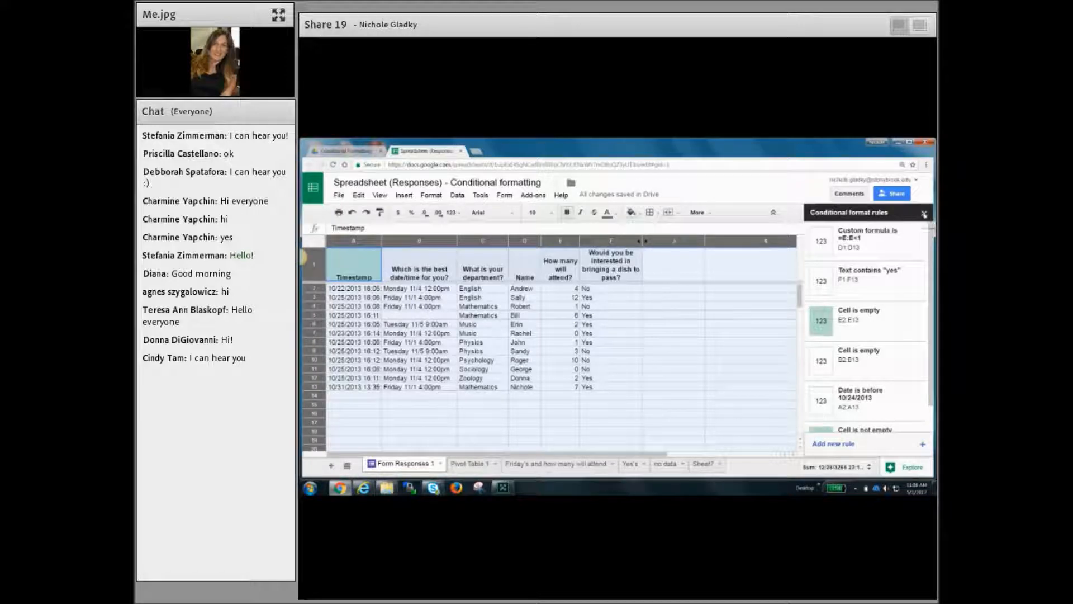
left_click(924, 214)
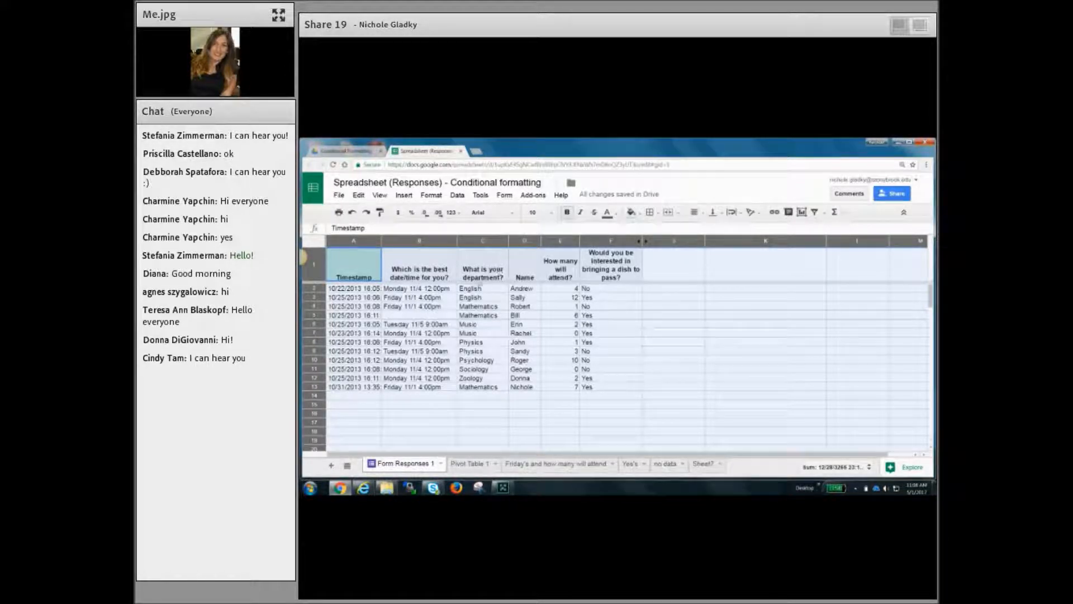
left_click(684, 381)
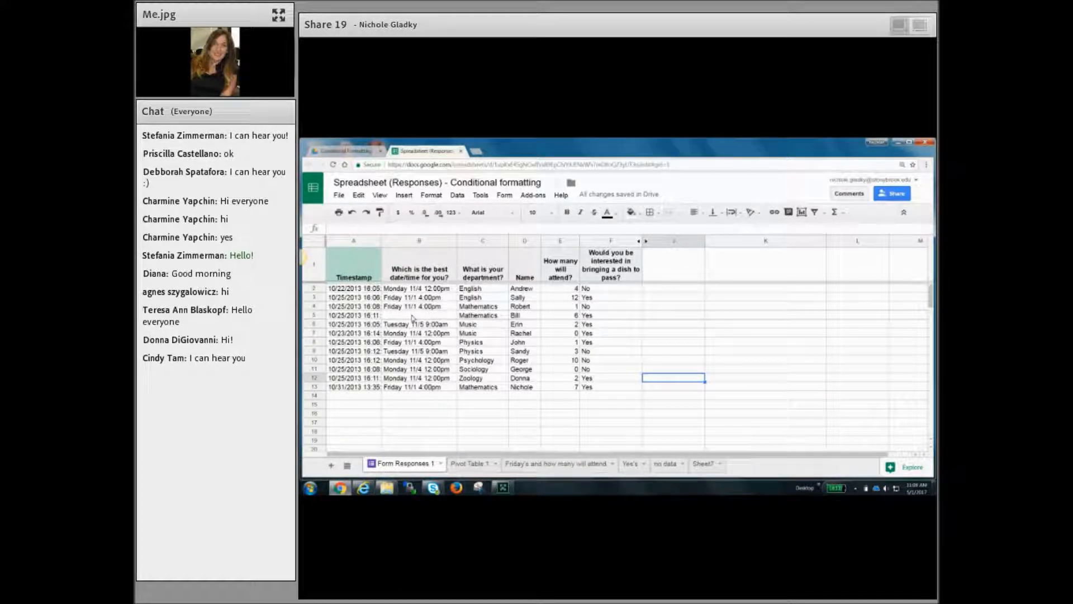
- Open the sheet's existing "Cell is empty" rule for the date/time column and set its range to B2:B13
left_click(309, 244)
left_click(430, 195)
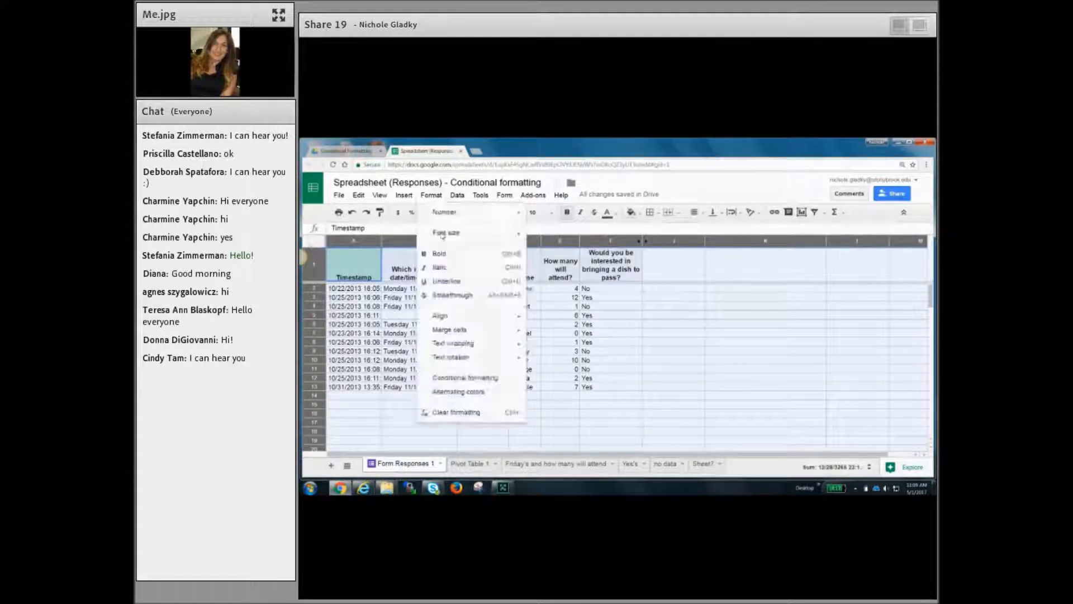
left_click(469, 378)
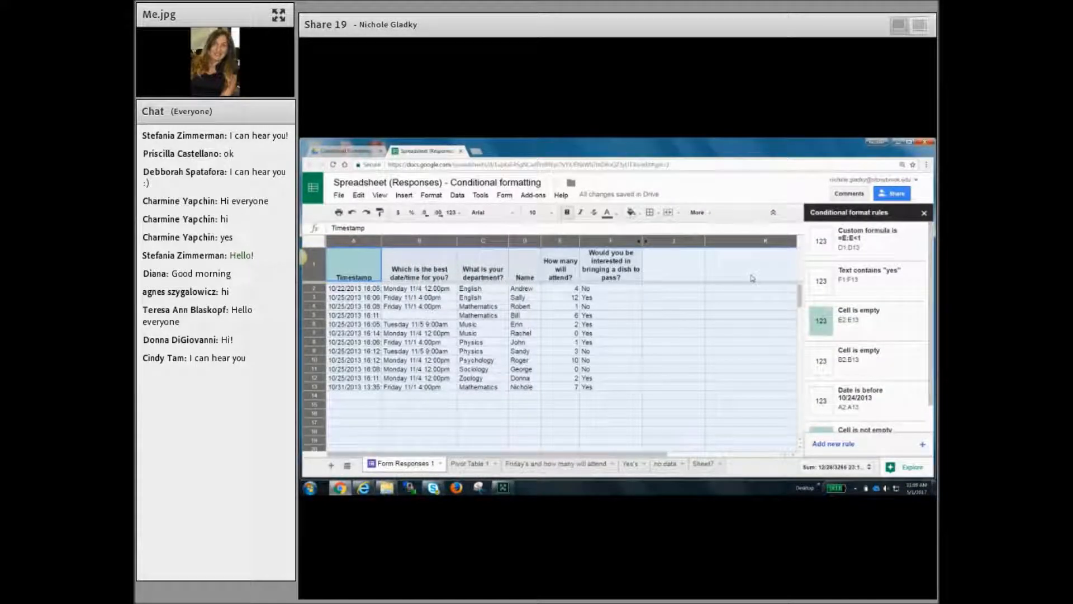
left_click(864, 368)
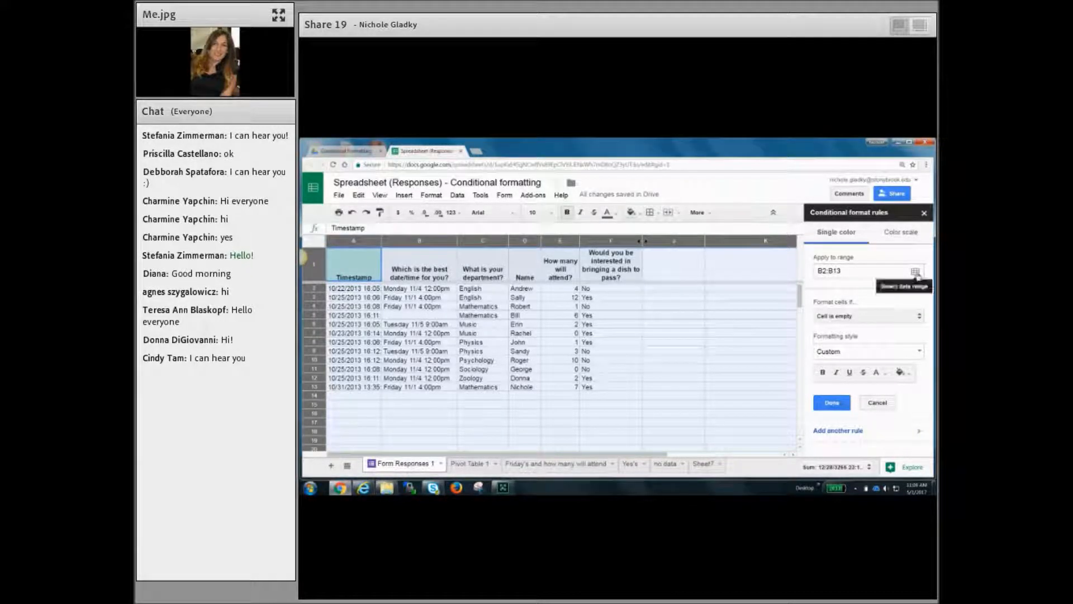
left_click(916, 272)
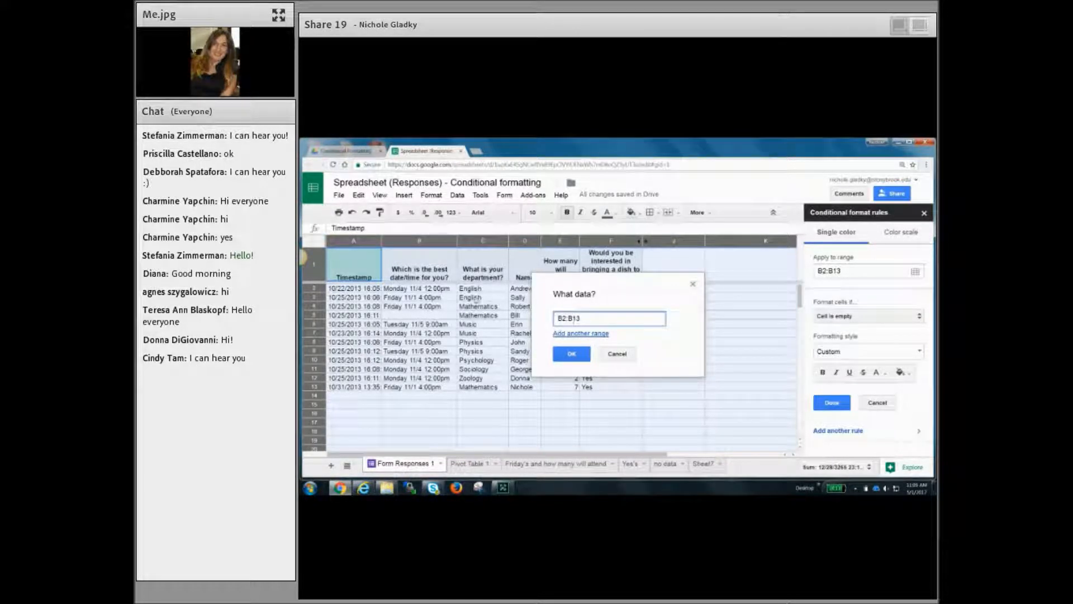
left_click_drag(428, 288, 432, 389)
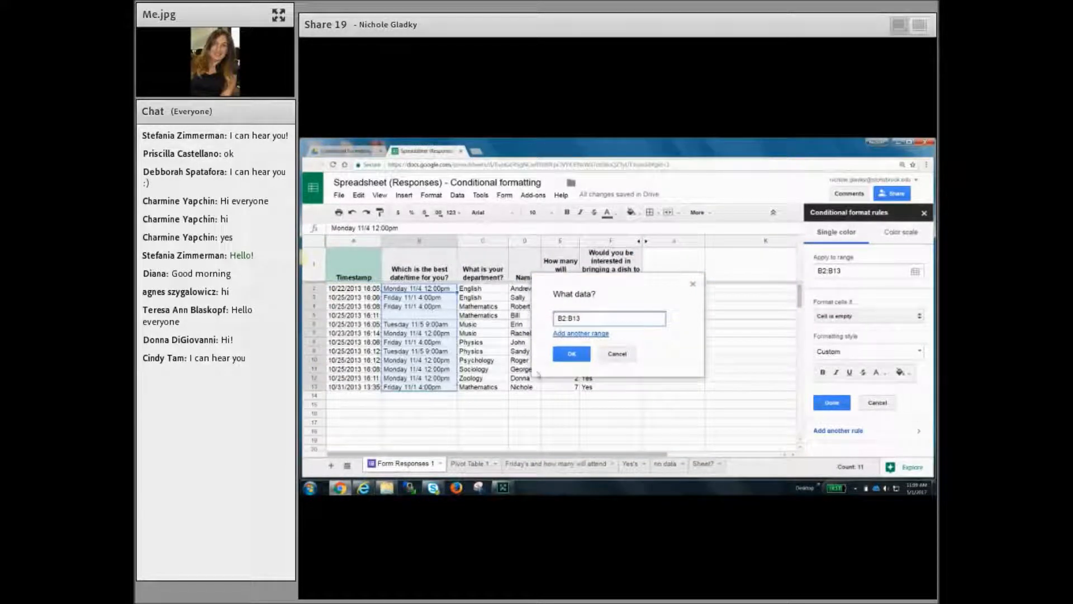
left_click(570, 355)
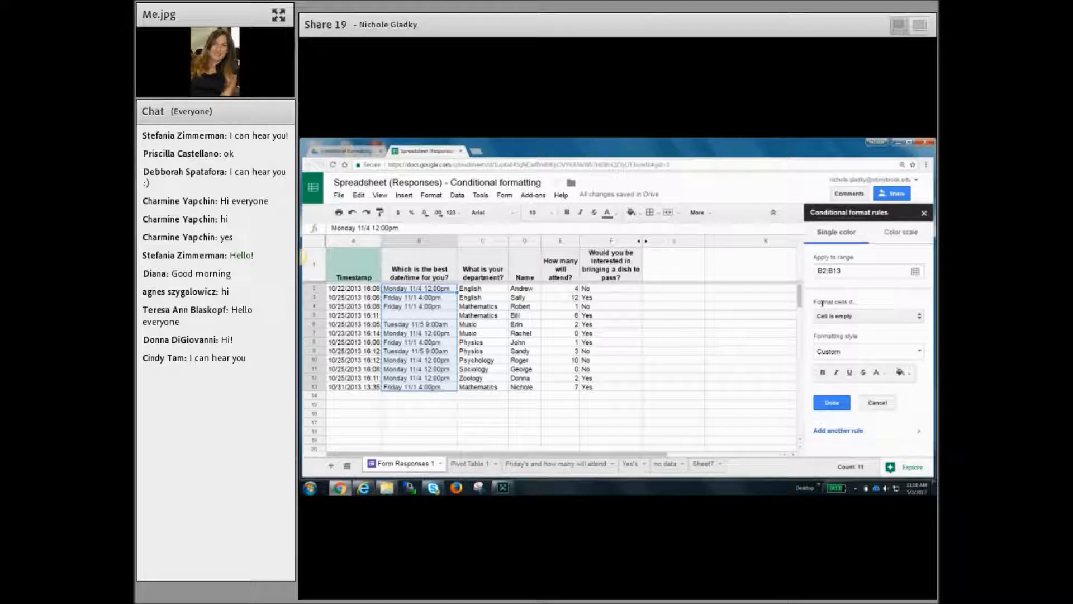
- Look through the available conditions for the B2:B13 rule and choose "Cell is empty"
left_click(855, 316)
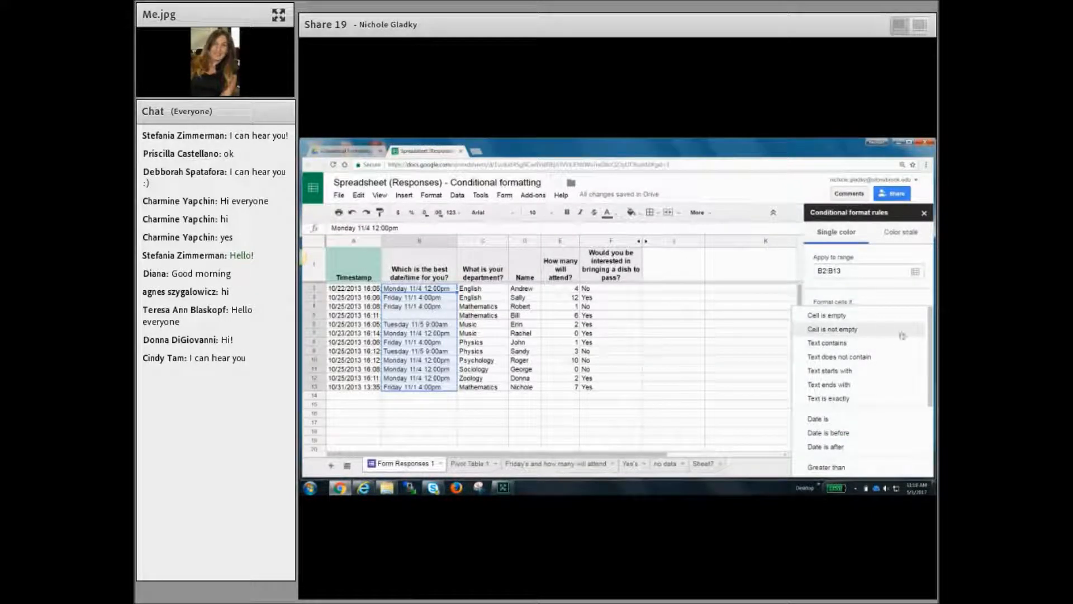
left_click_drag(929, 328, 930, 373)
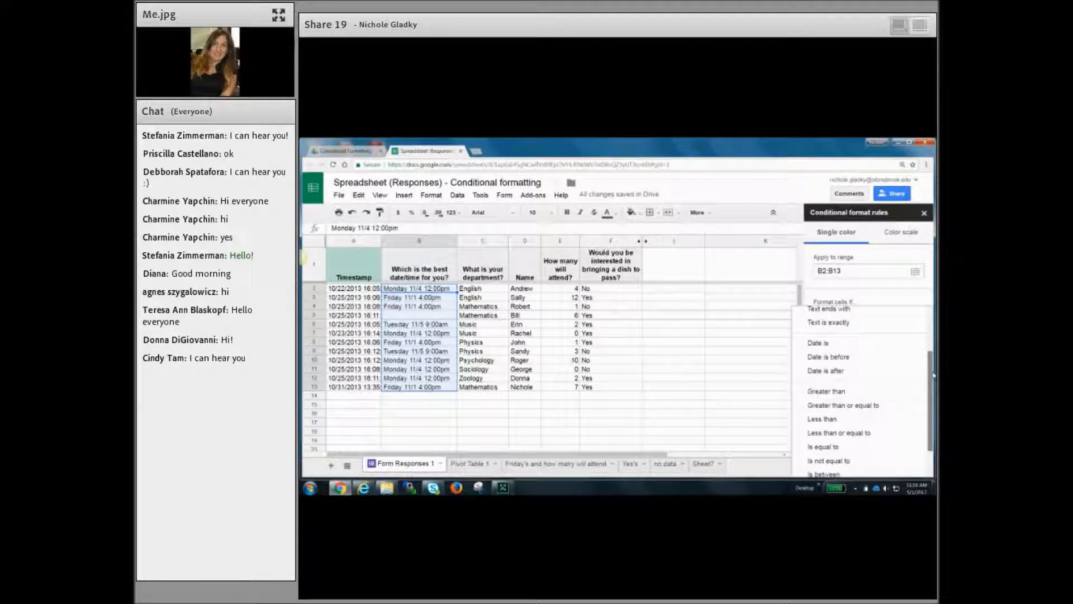
left_click_drag(932, 375, 932, 401)
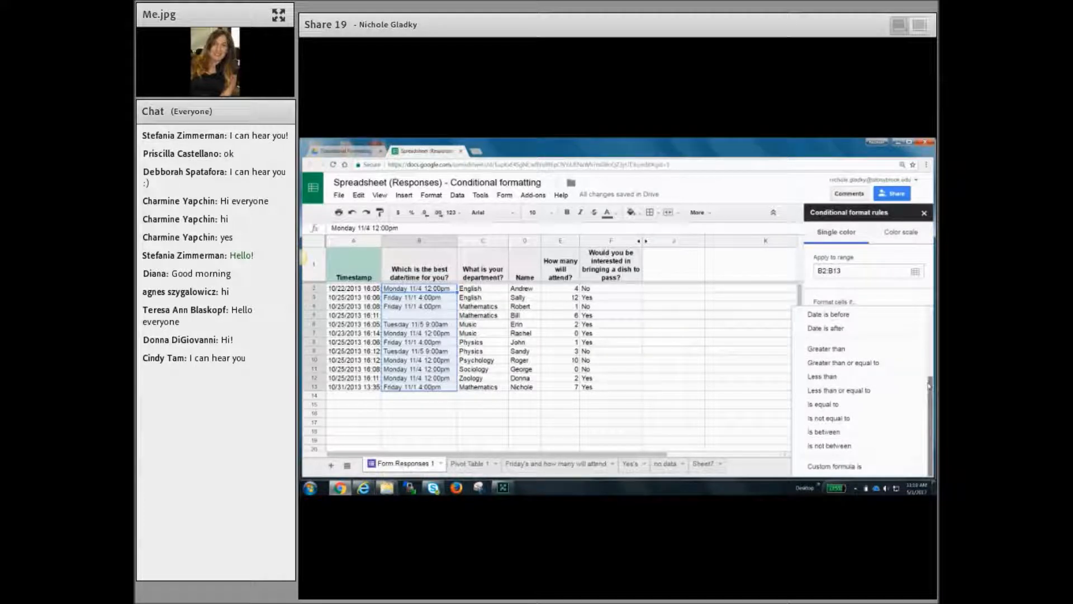
left_click_drag(931, 380, 929, 309)
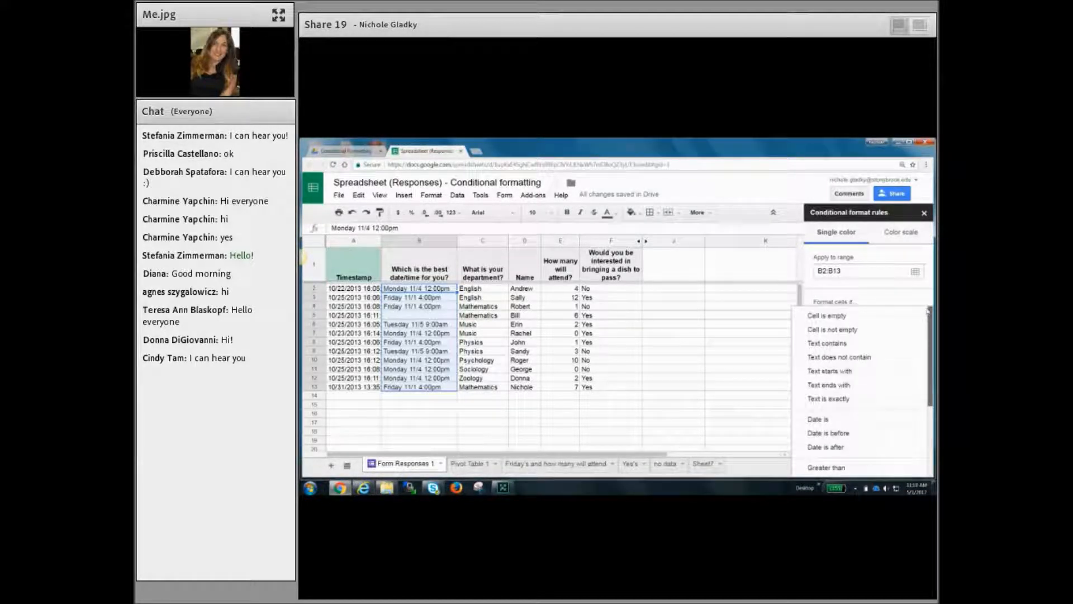
left_click(857, 316)
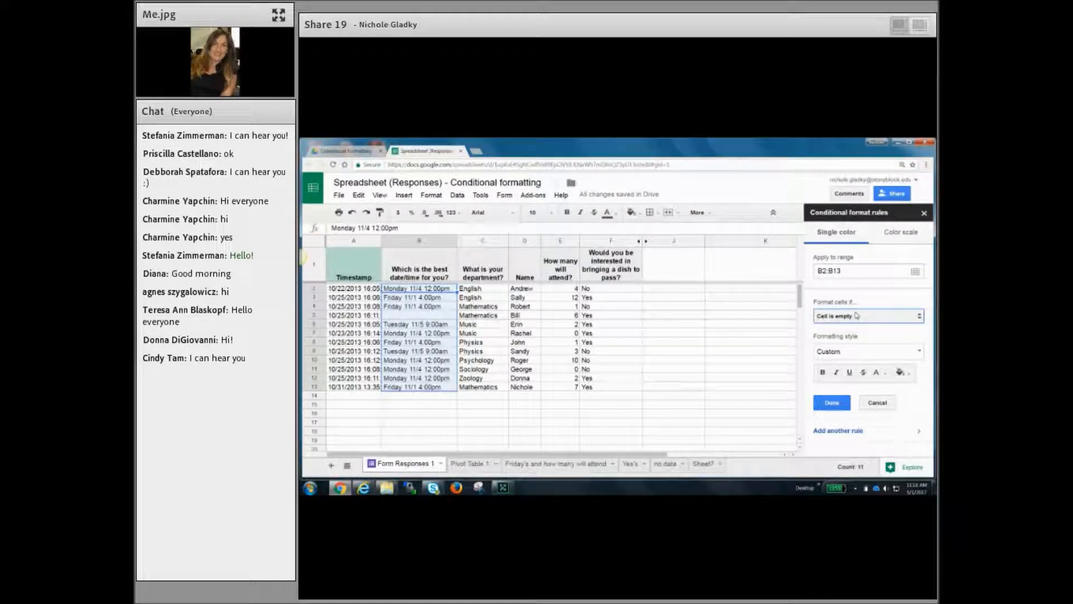
- Give the B2:B13 empty-cell rule the red background style, save it and return to the sheet
left_click(921, 352)
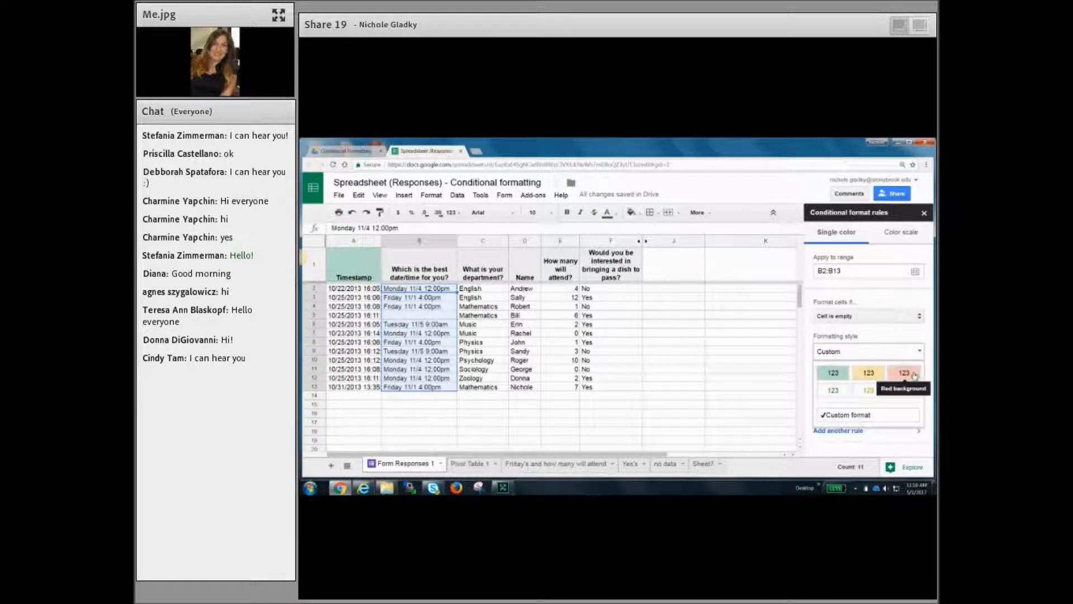
left_click(908, 373)
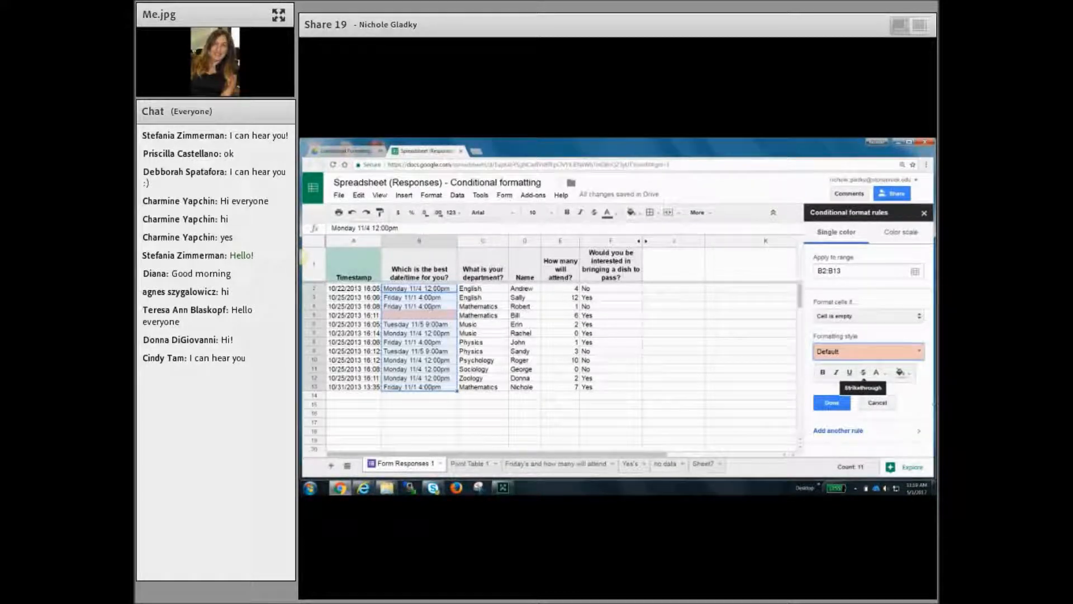
left_click(839, 402)
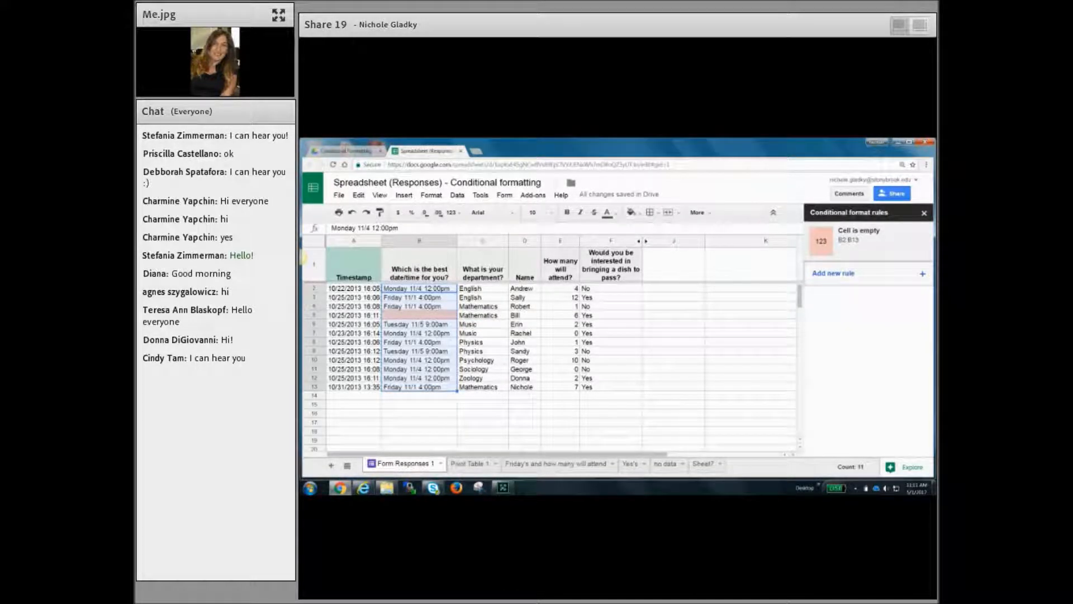
left_click(923, 213)
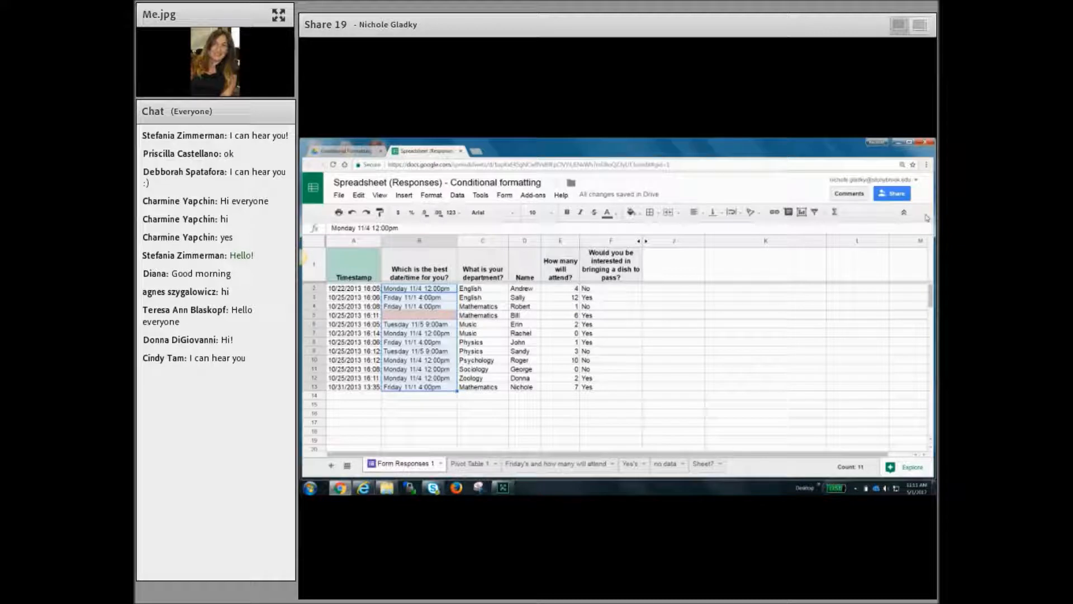
left_click(783, 325)
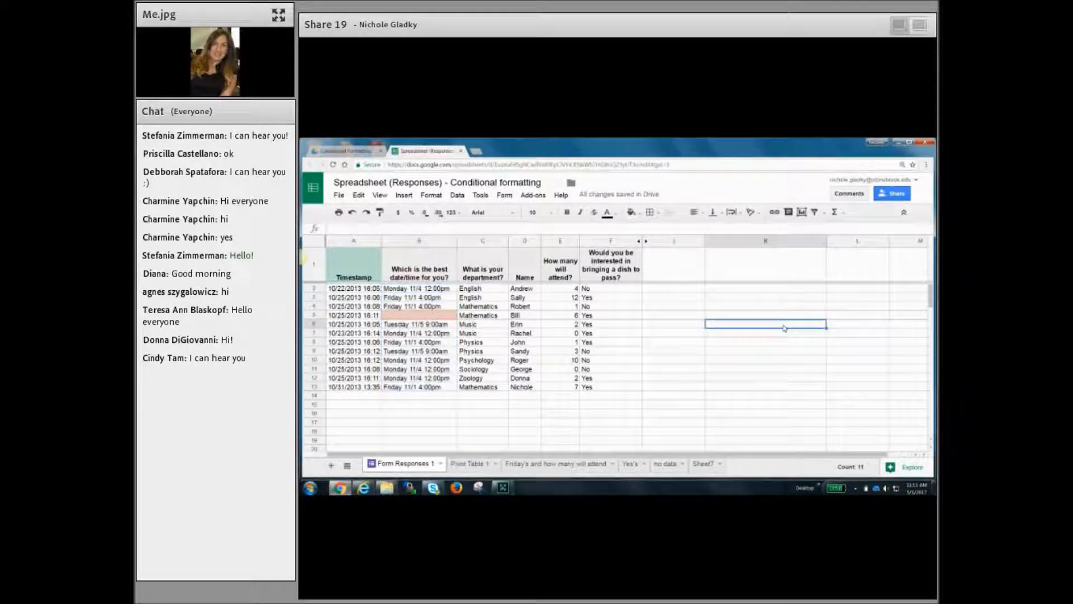
left_click(447, 289)
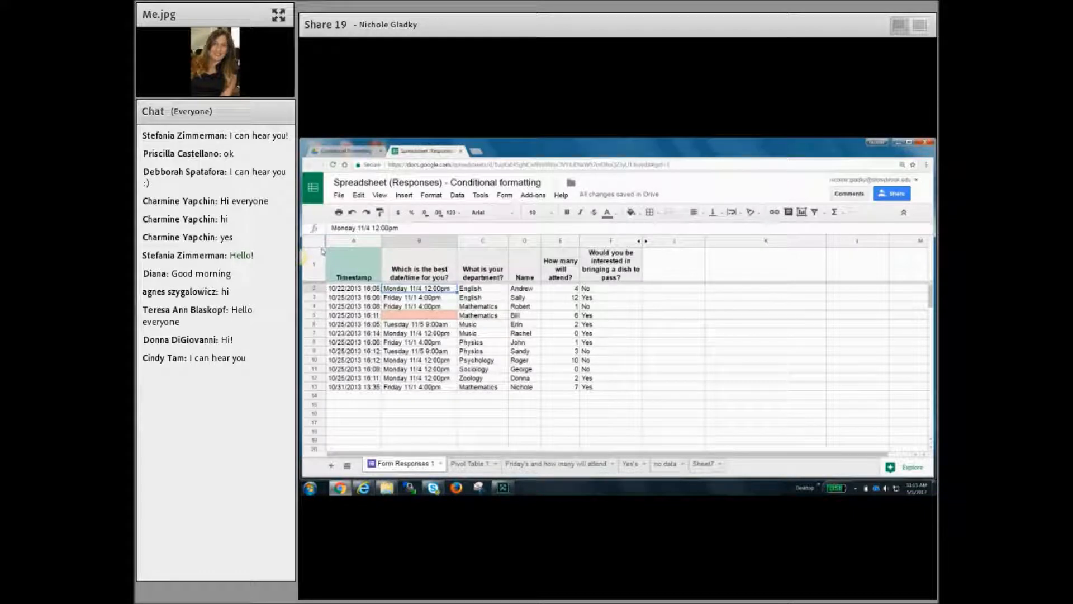
- Select the entire form responses sheet and open its list of conditional format rules
left_click(674, 360)
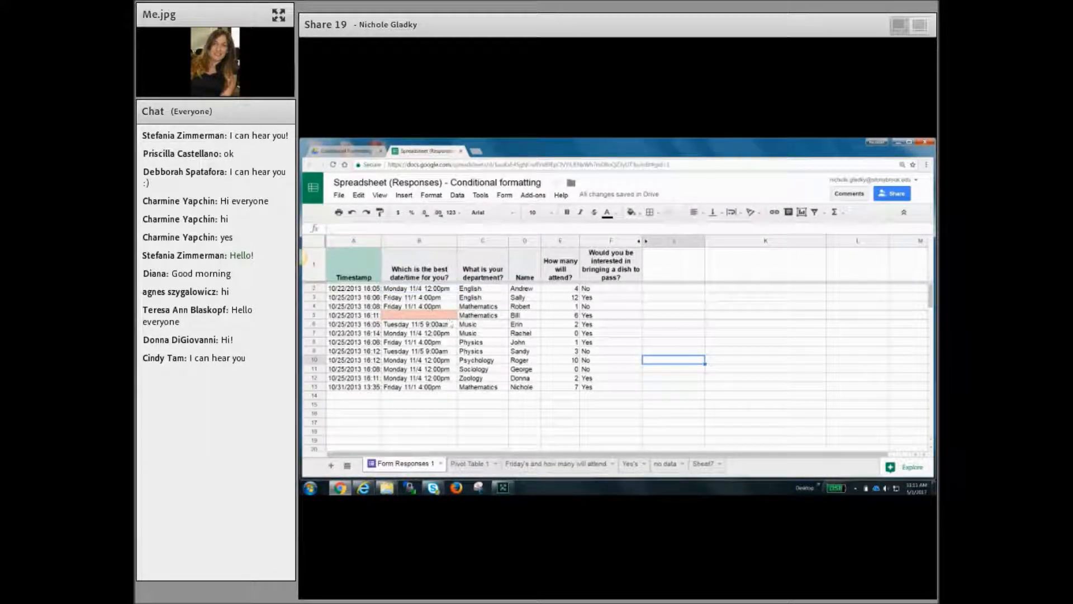
left_click(314, 241)
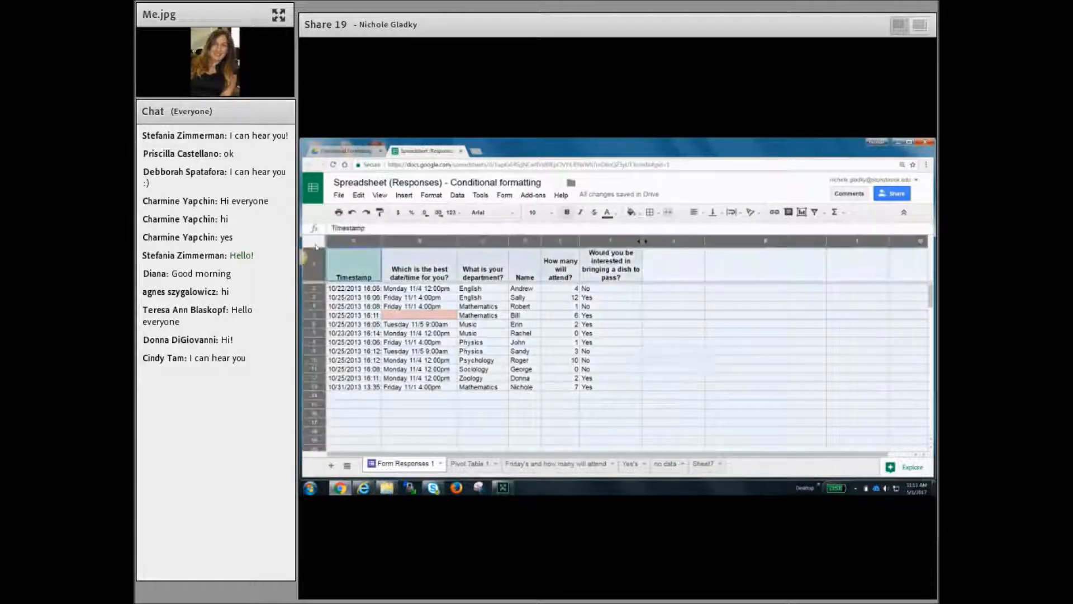
left_click(436, 197)
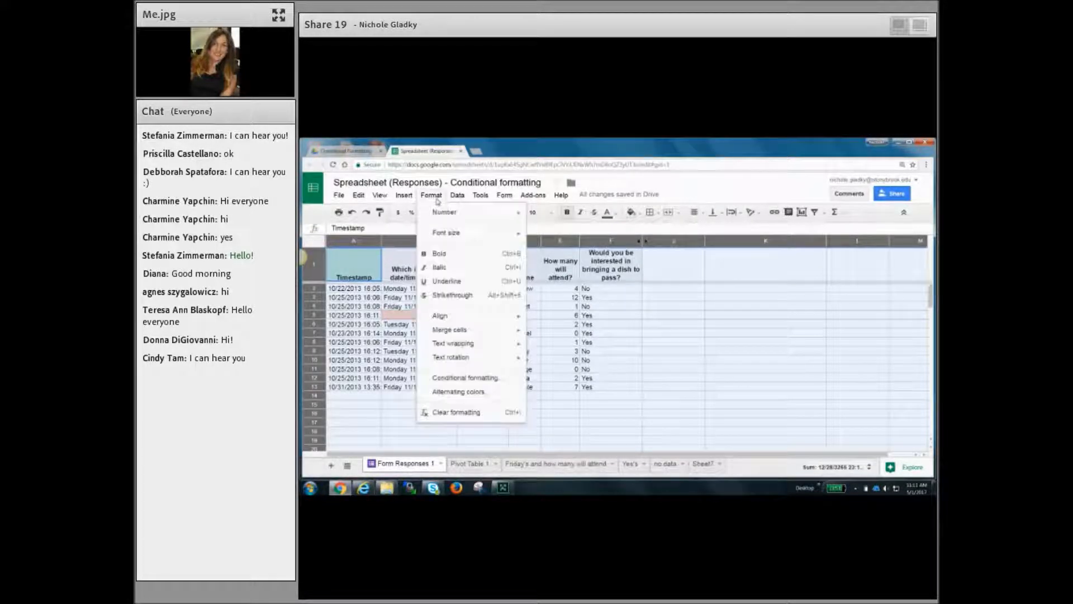
left_click(474, 377)
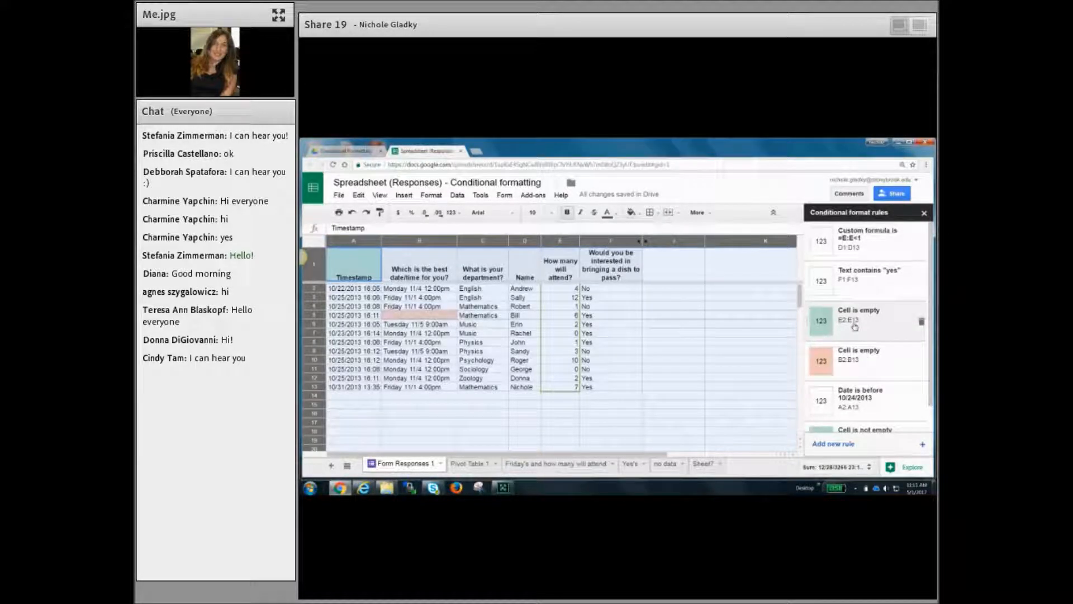
- Check which rules apply to the "How many will attend?" column and to the whole sheet, ending with the sheet deselected
left_click(561, 242)
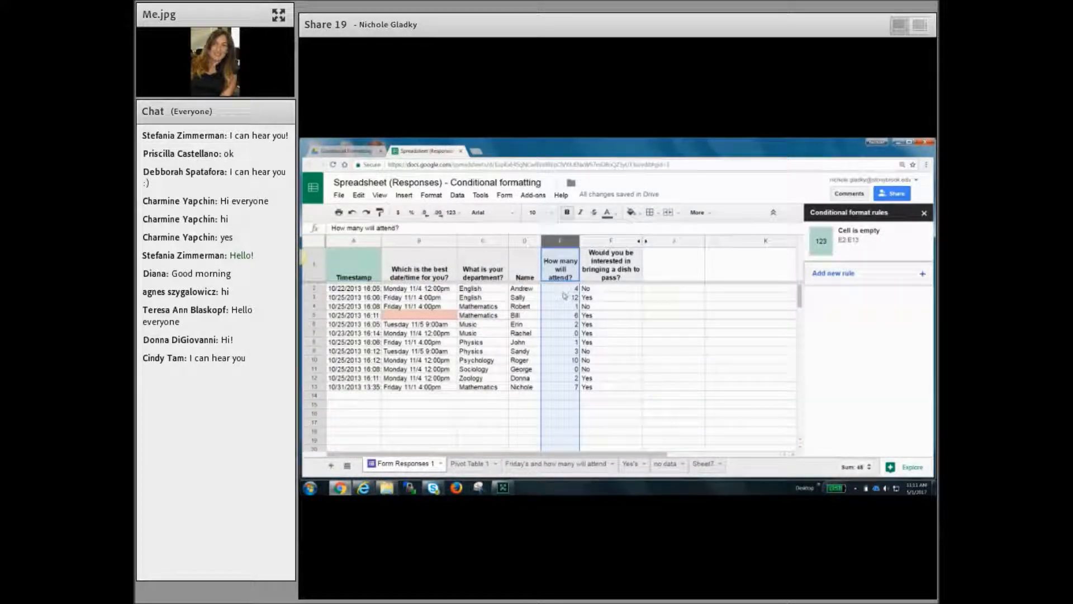
left_click(647, 379)
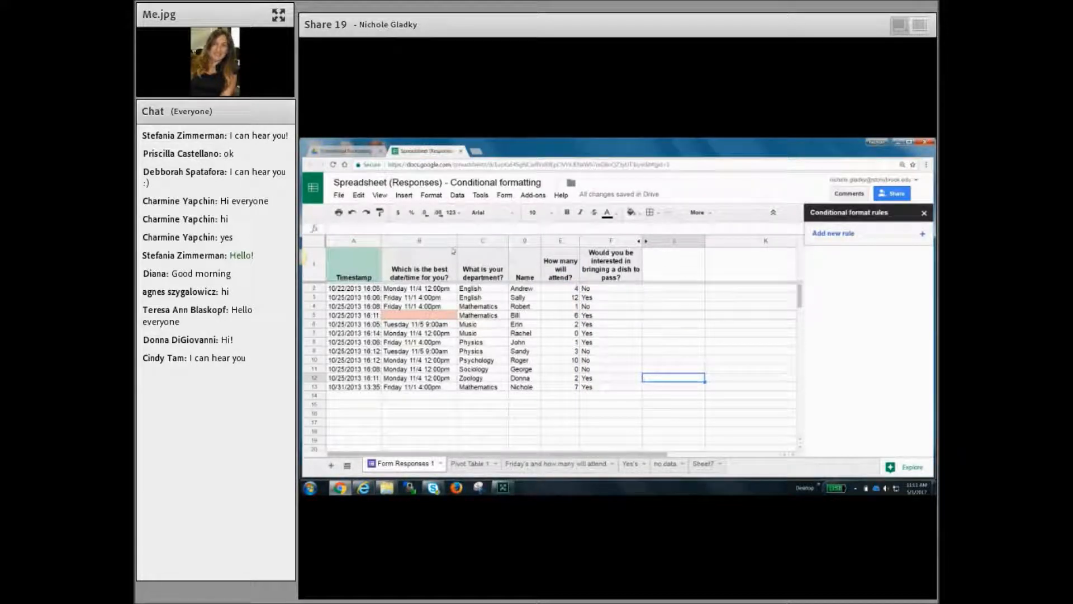
left_click(314, 242)
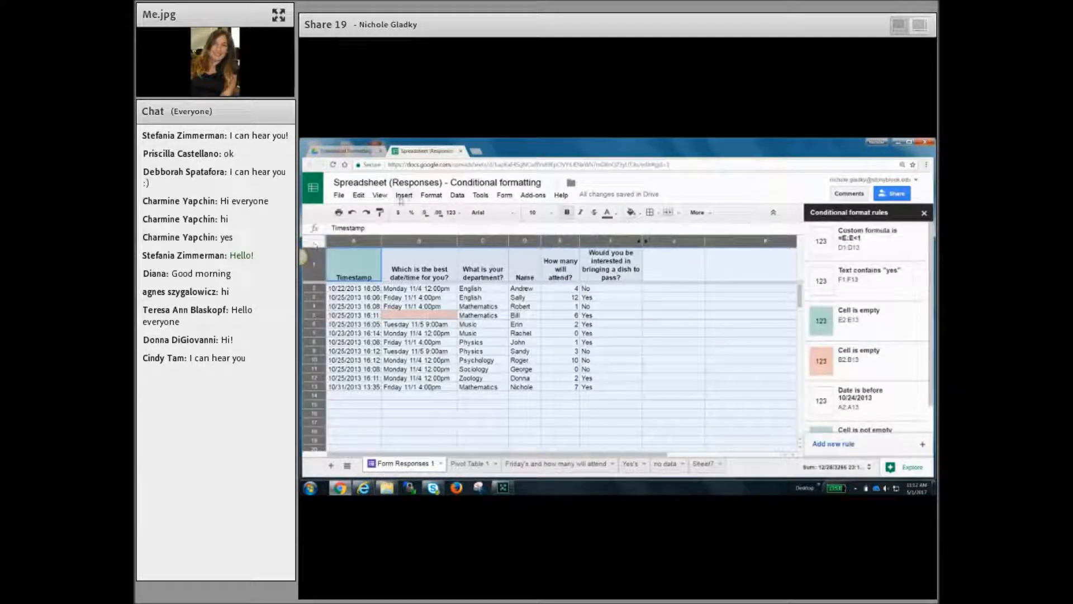
left_click(683, 333)
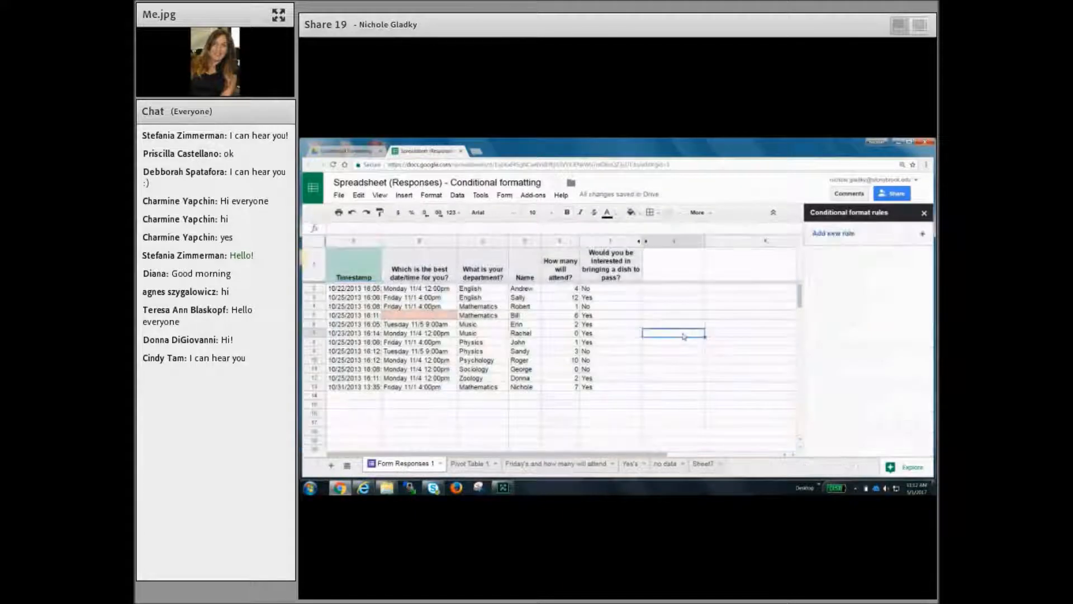
- Clear the answer in cell F2 of the dish-to-pass column
left_click(595, 289)
key("Delete")
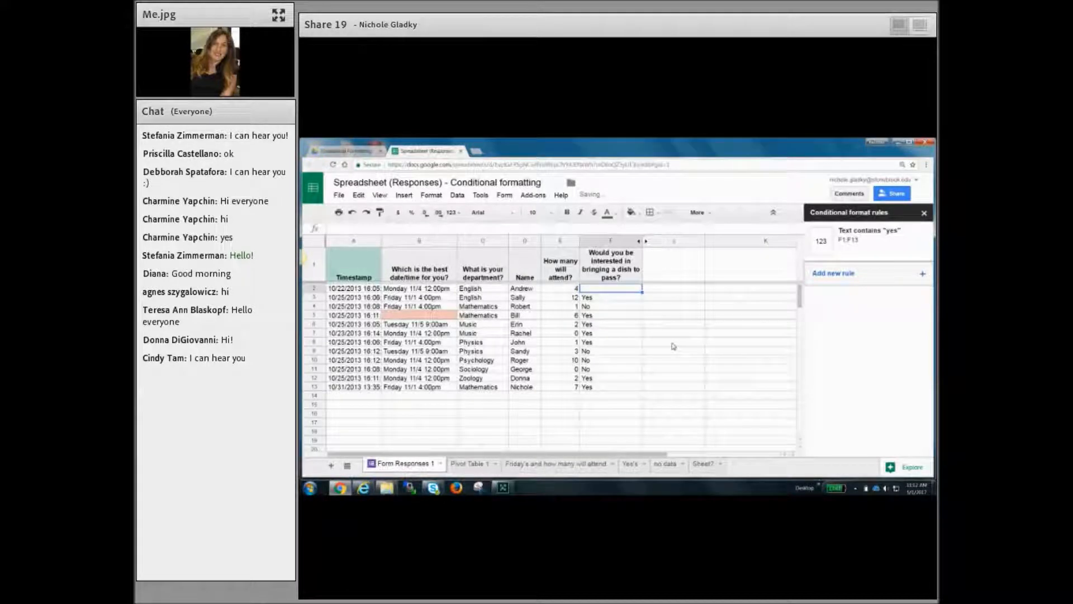
left_click(732, 378)
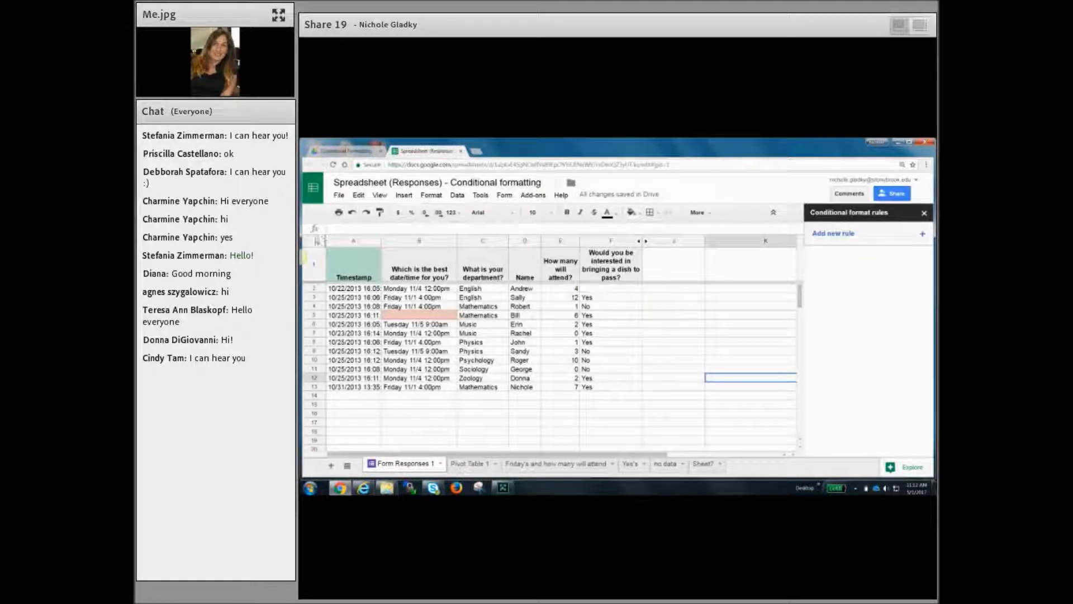
- Review the settings of the "Cell is empty" rule for E2:E13 from the whole-sheet rule list, then return to the sheet
left_click(314, 240)
left_click(430, 195)
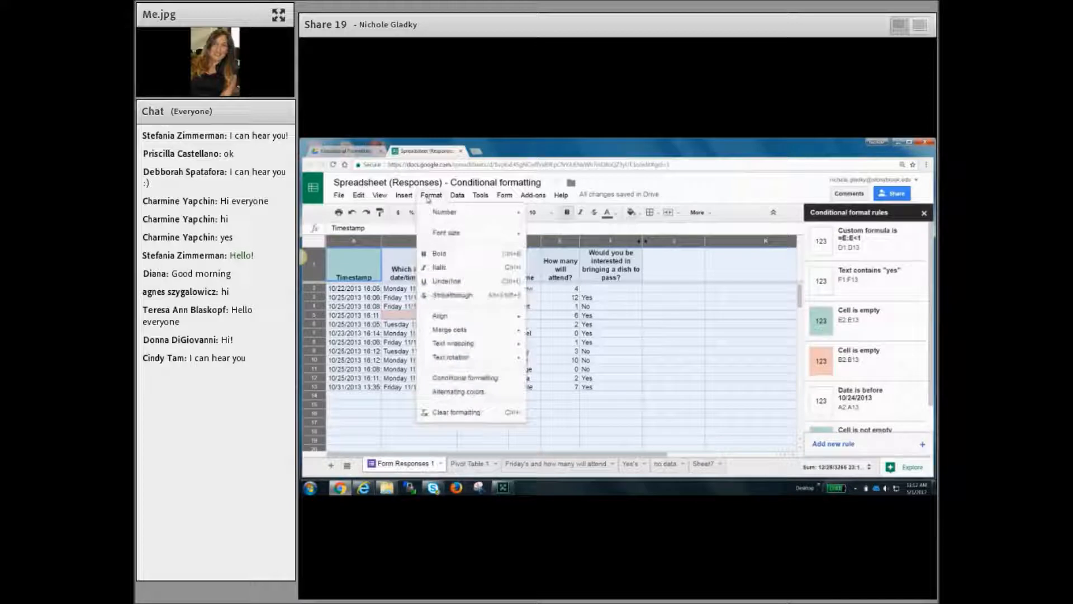
left_click(490, 379)
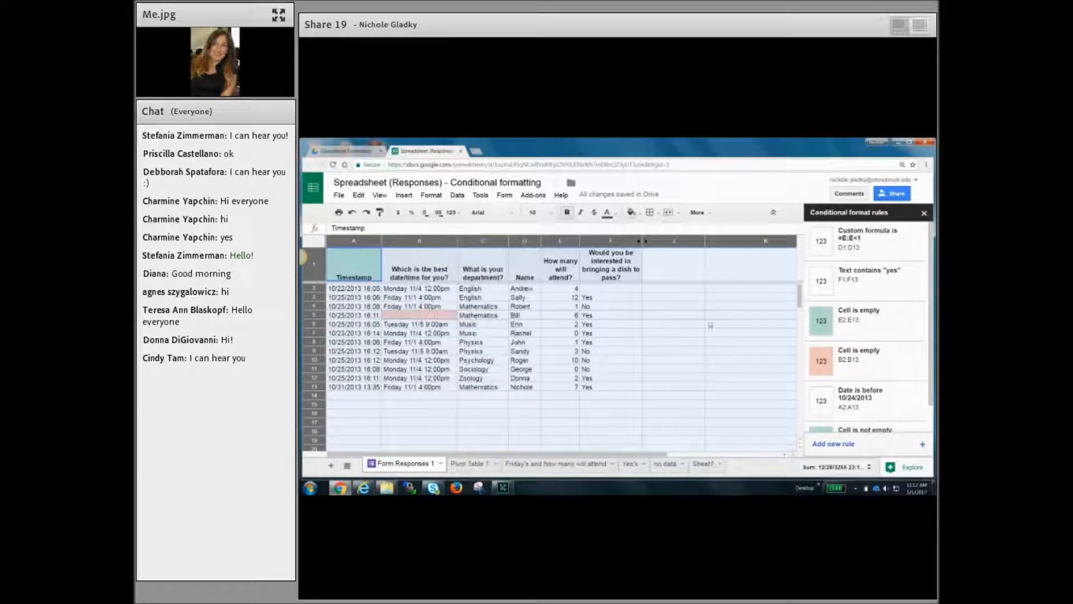
left_click(884, 322)
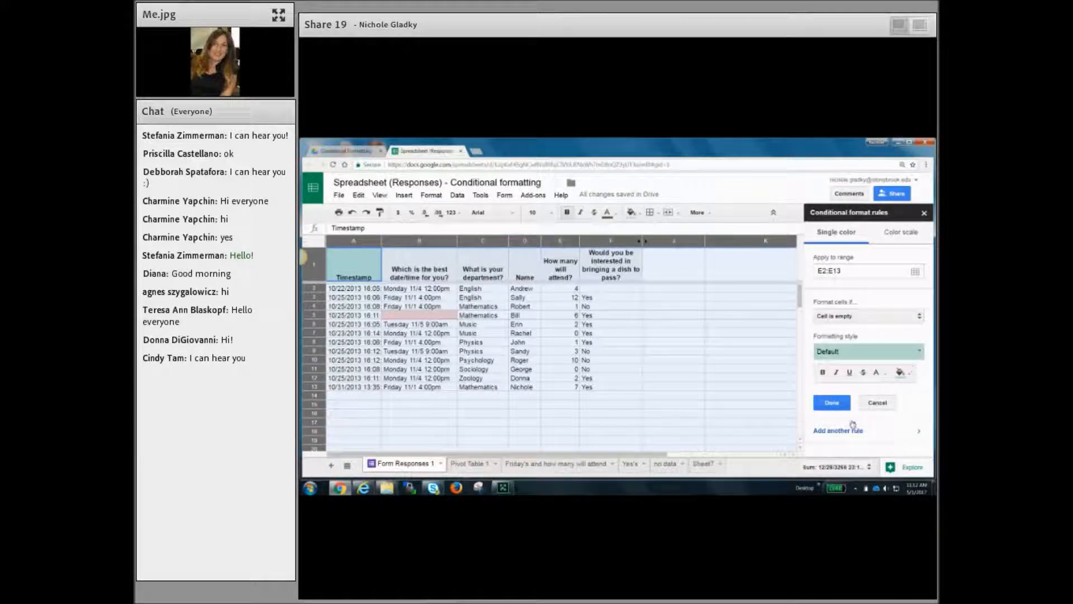
left_click(831, 403)
left_click(709, 397)
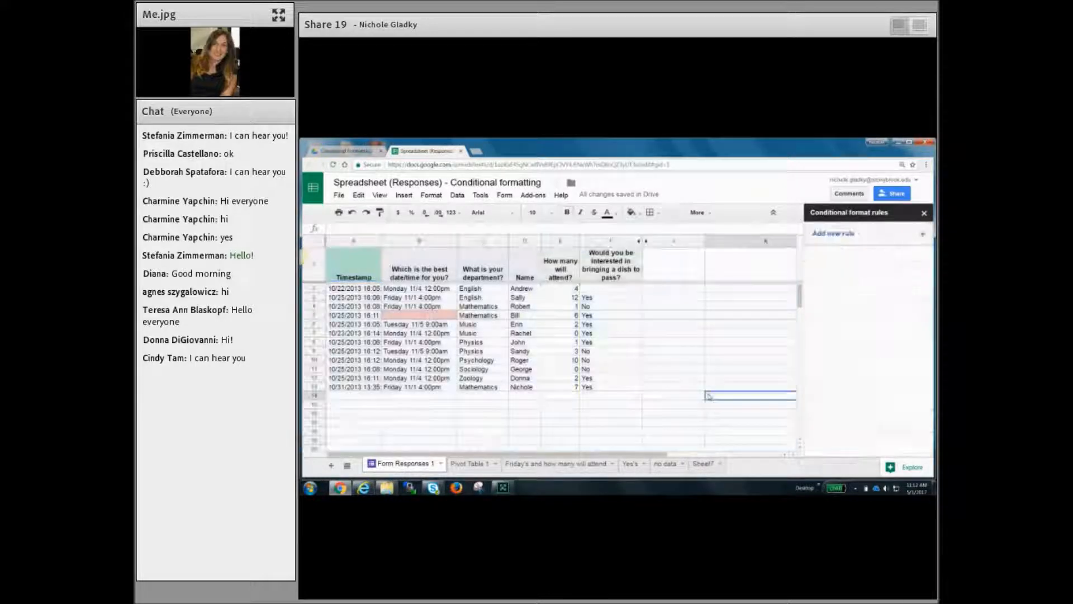
- Clear cells E2, E7 and E11 in the "How many will attend?" column to test the empty-cell rule
left_click(565, 288)
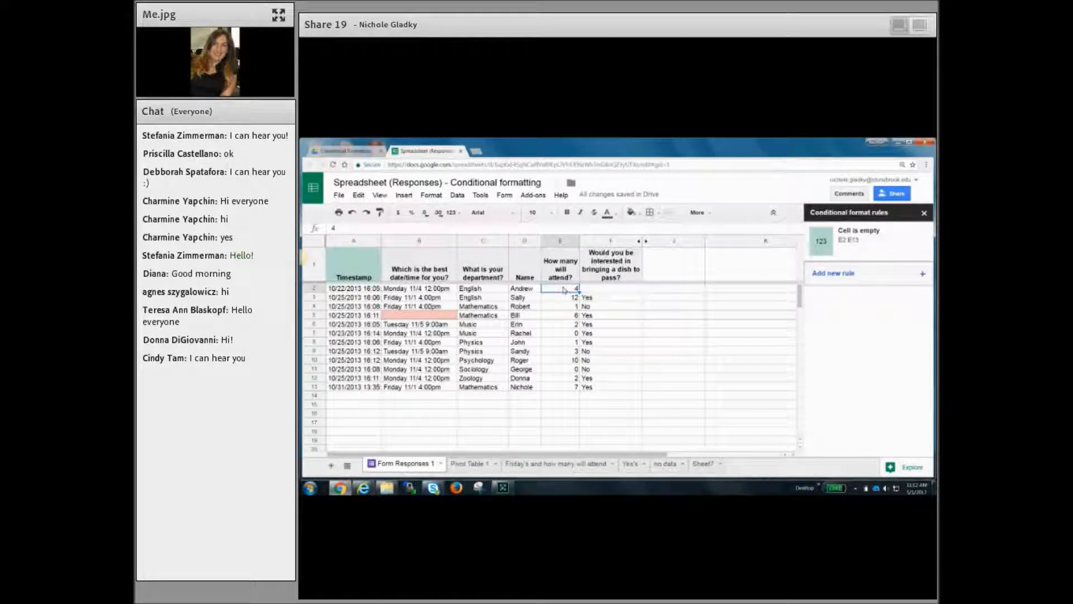
key("Delete")
key("Down")
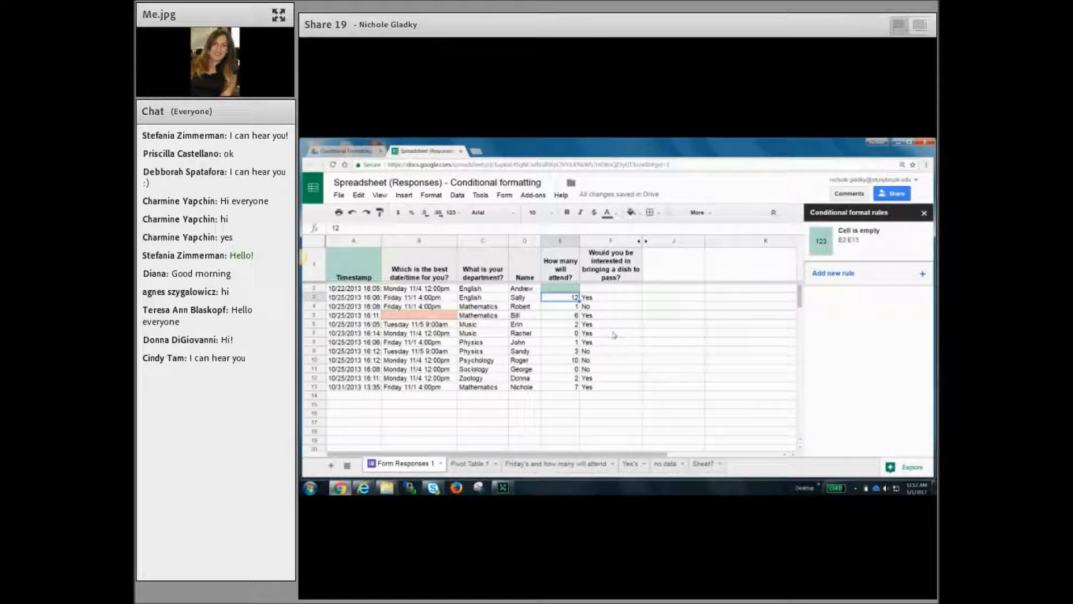
left_click(566, 334)
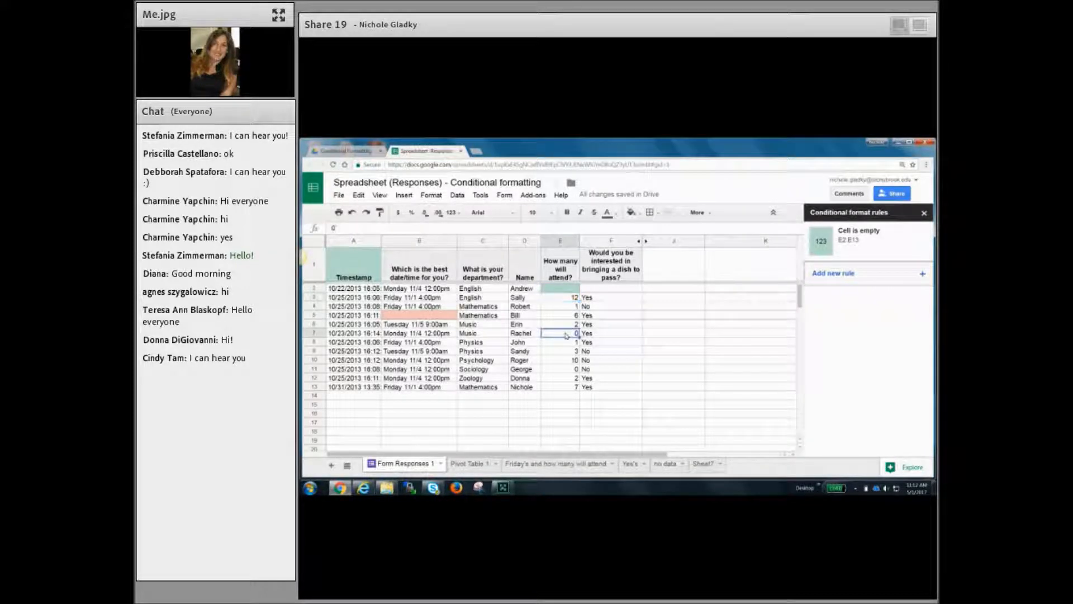
key("Delete")
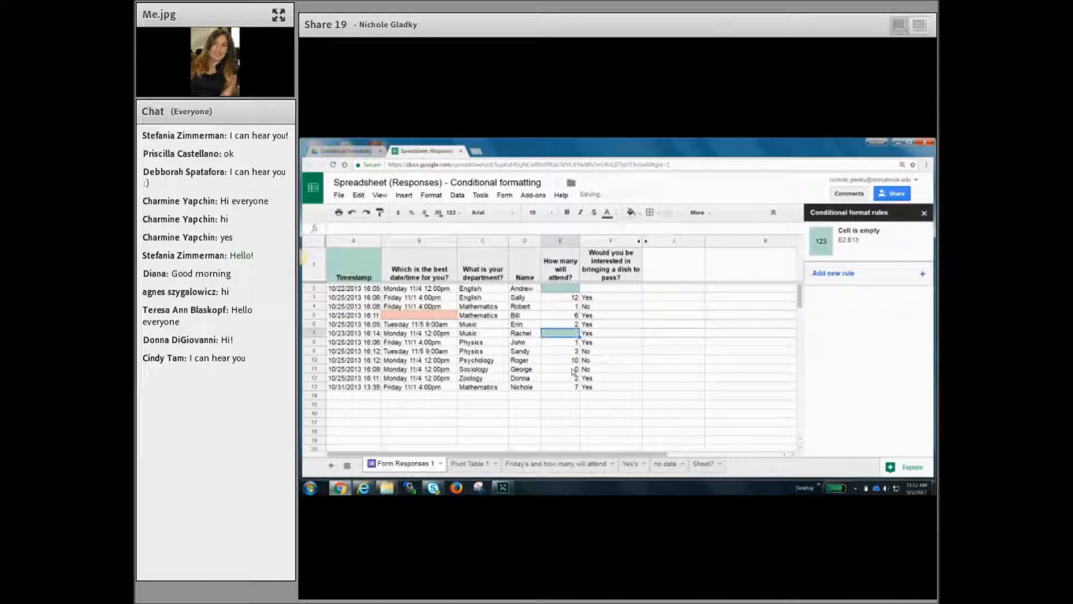
left_click(572, 370)
key("Delete")
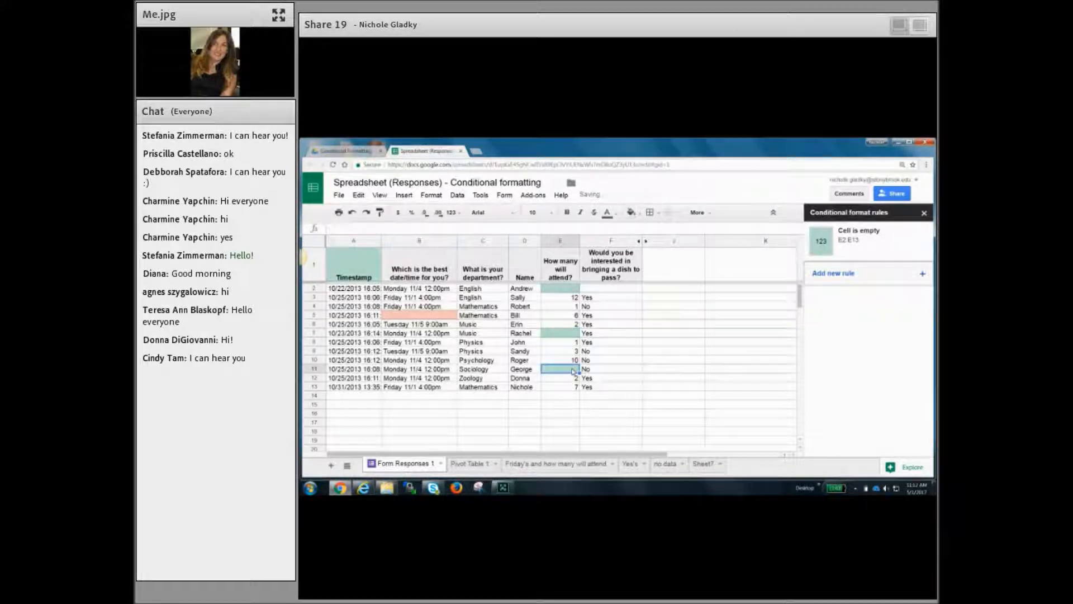
left_click(722, 389)
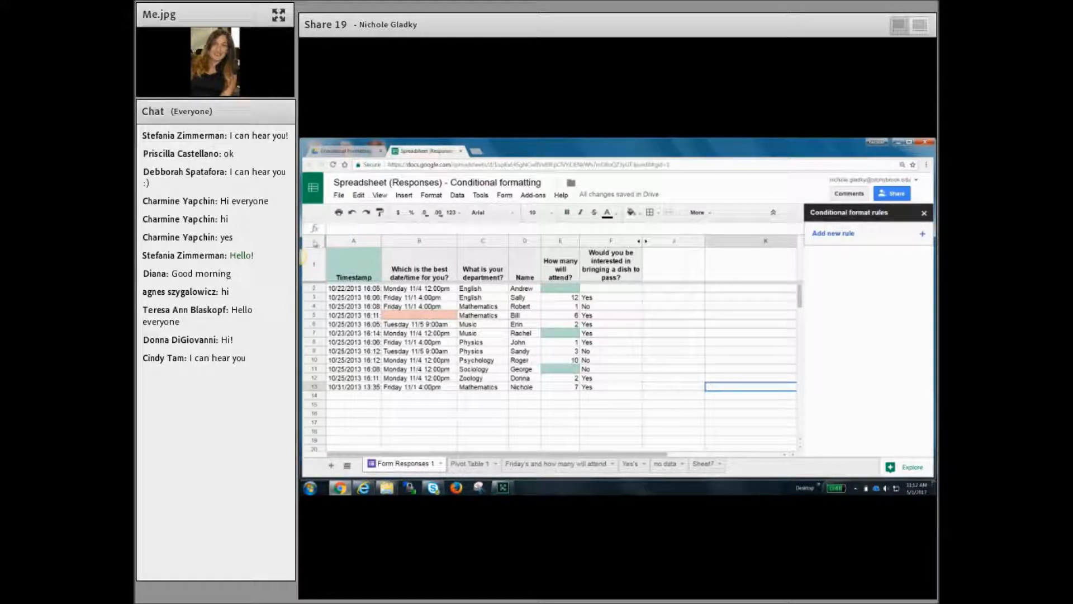
- Remove the fill color from the "Cell is empty" rule for E2:E13 and save the rule
left_click(318, 242)
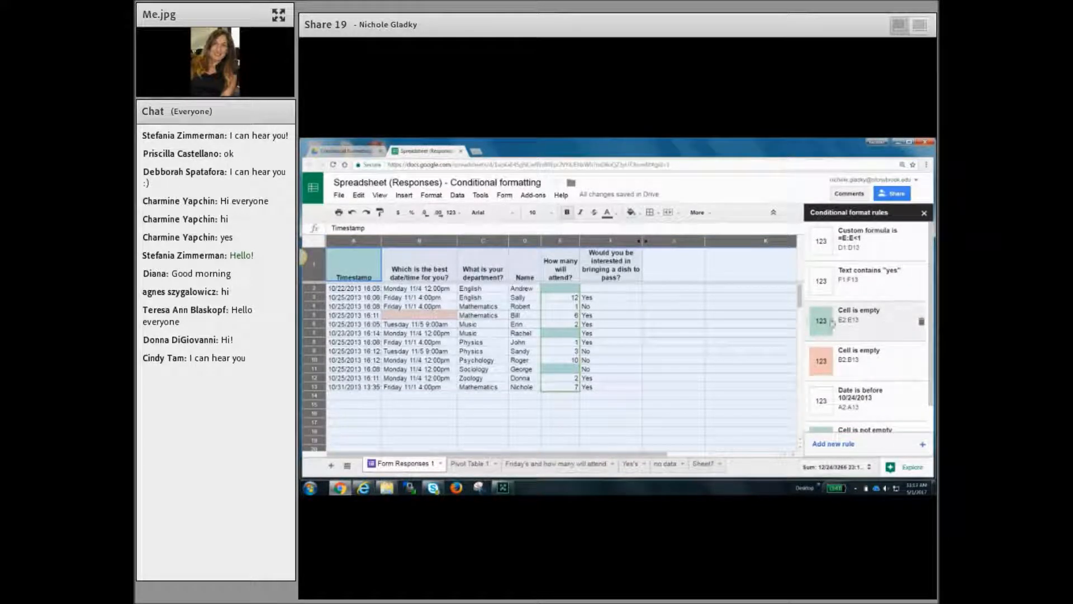
left_click(882, 324)
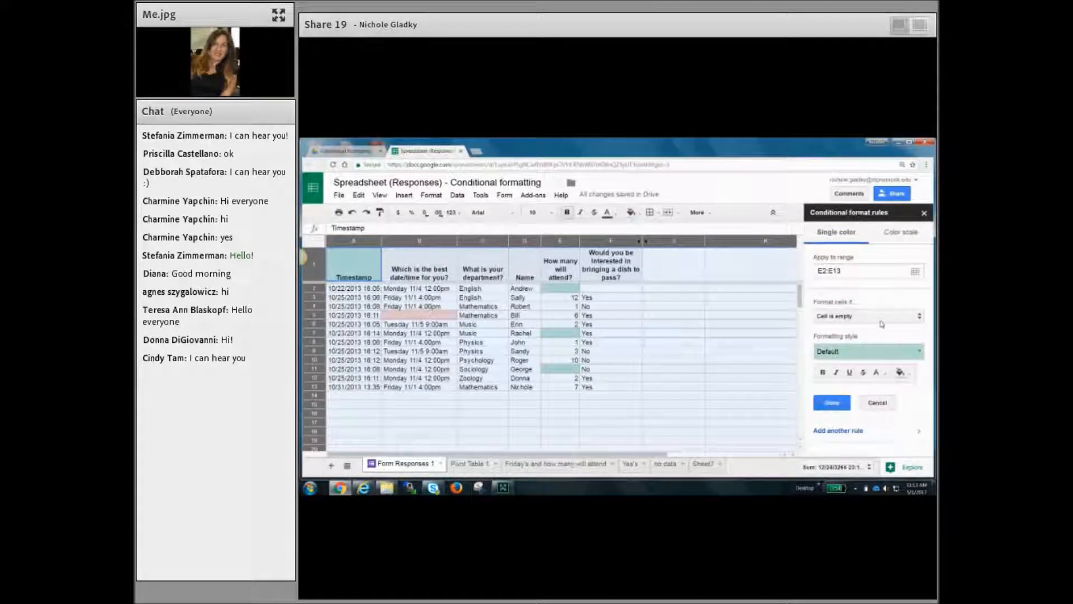
left_click(904, 373)
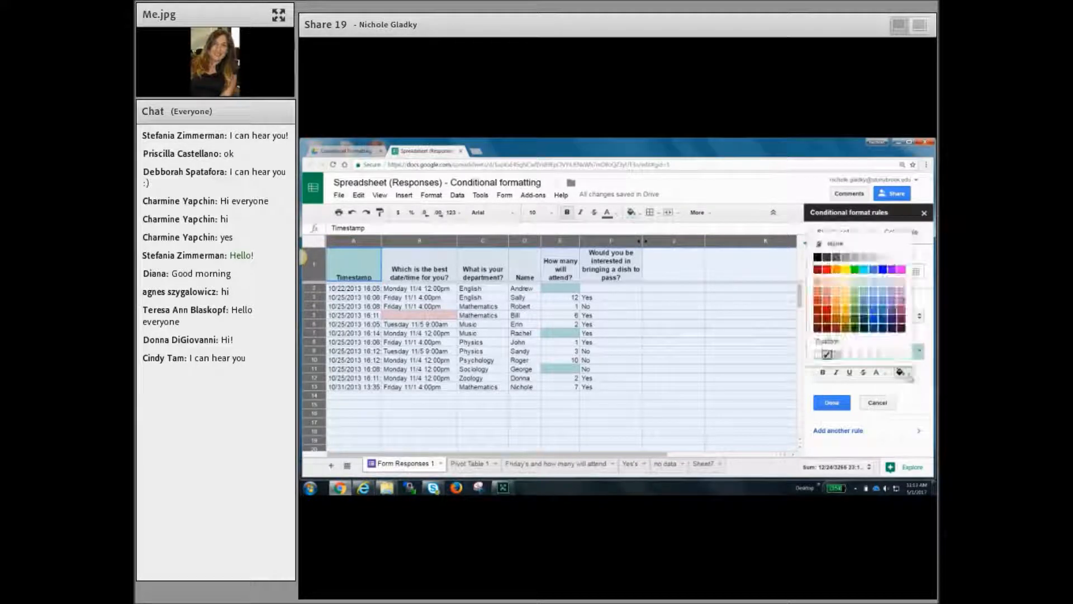
left_click(860, 249)
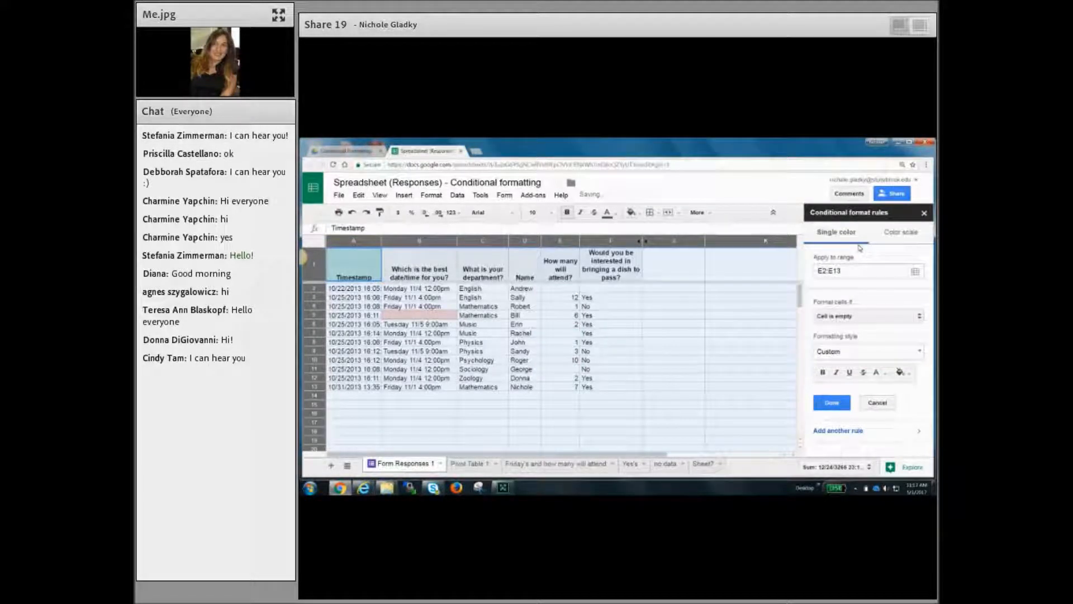
left_click(833, 404)
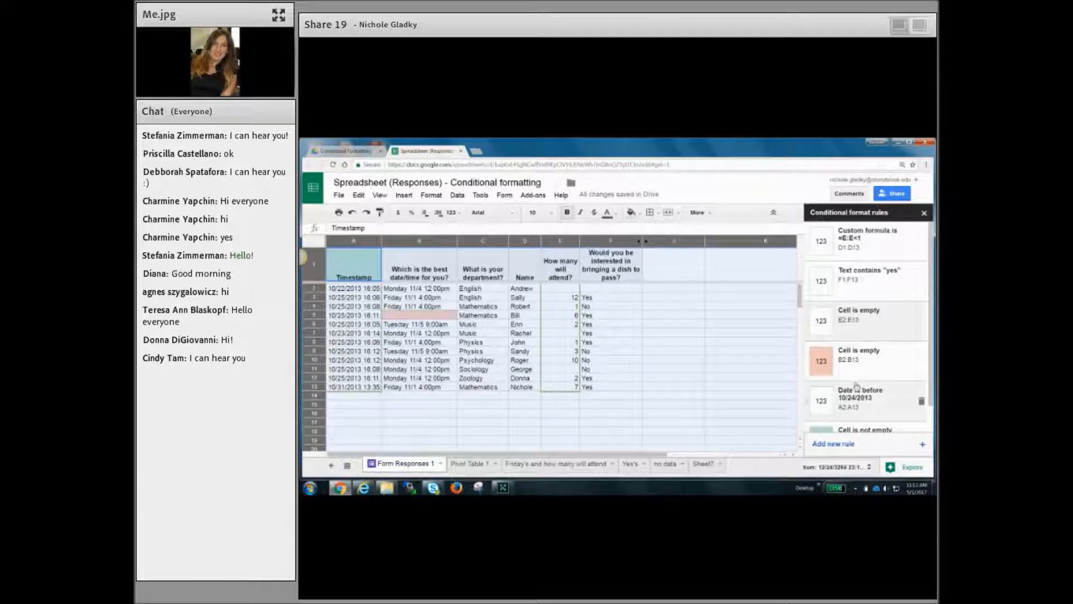
- Set the B2:B13 "Cell is empty" rule to no fill color, save it and return to the sheet
left_click(861, 357)
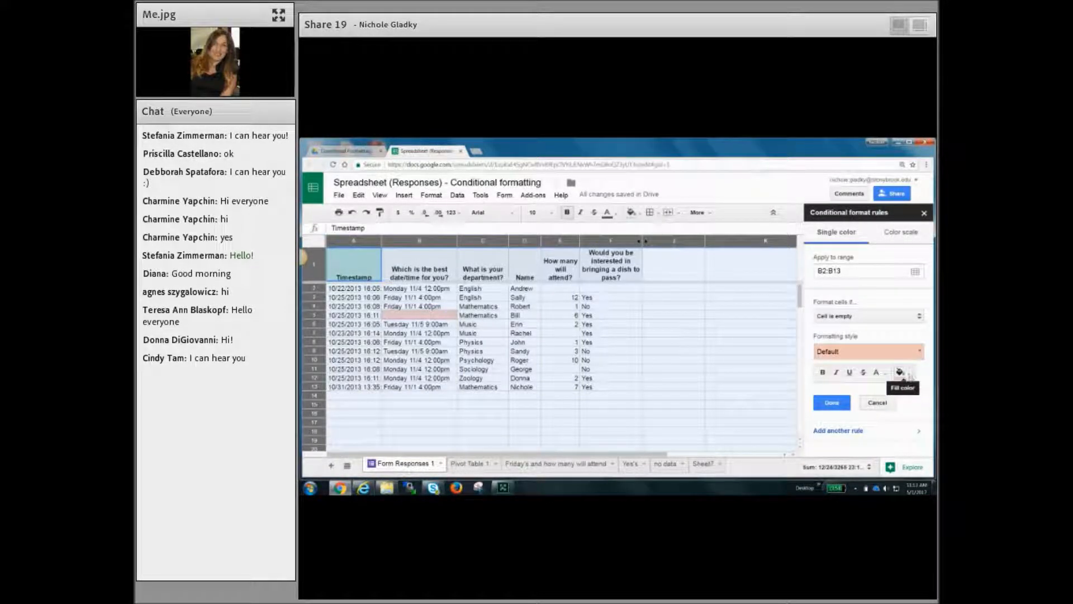
left_click(901, 373)
left_click(857, 247)
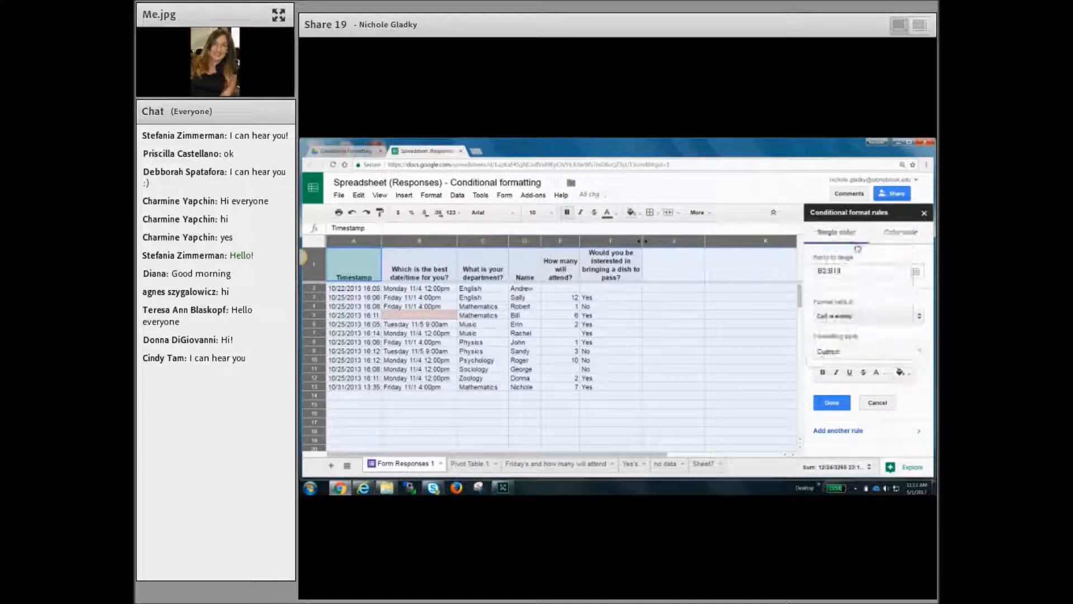
left_click(838, 410)
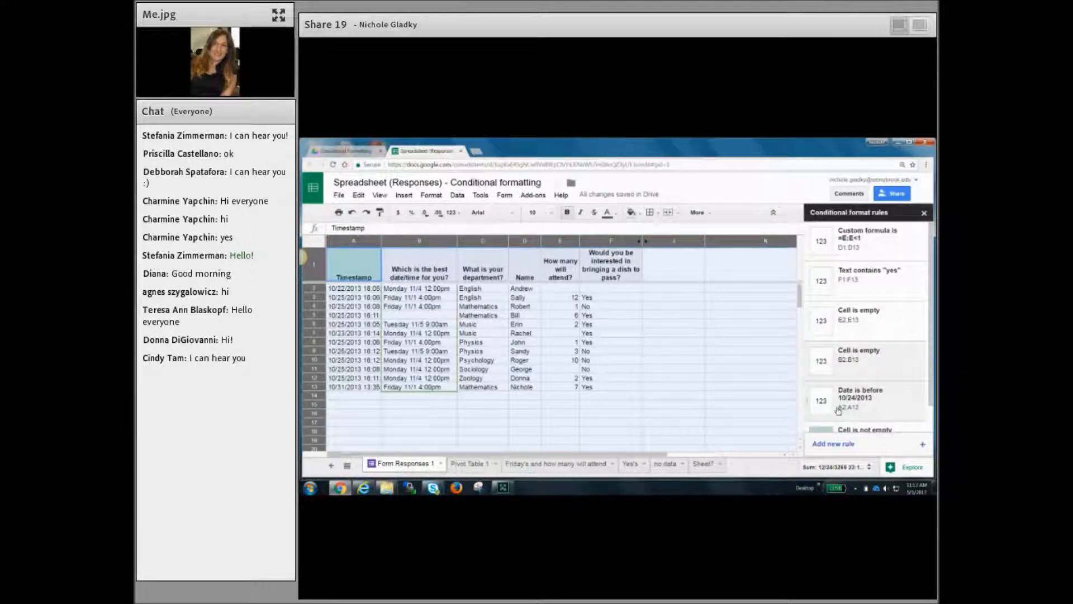
left_click(760, 360)
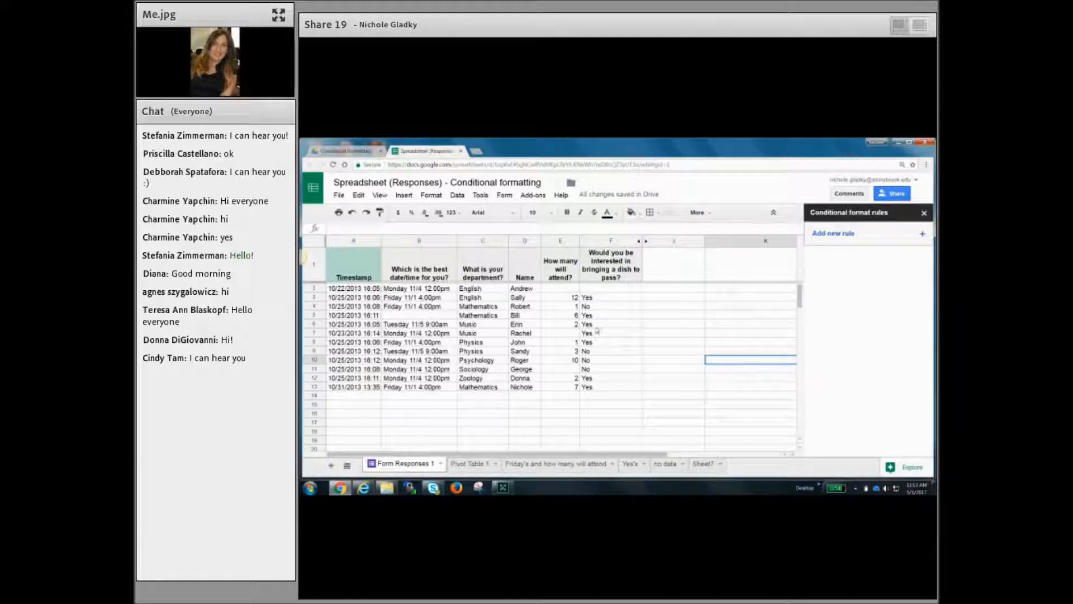
- Open the sheet's "Text contains yes" rule for the dish-to-pass column and set its range to F2:F13
left_click(319, 244)
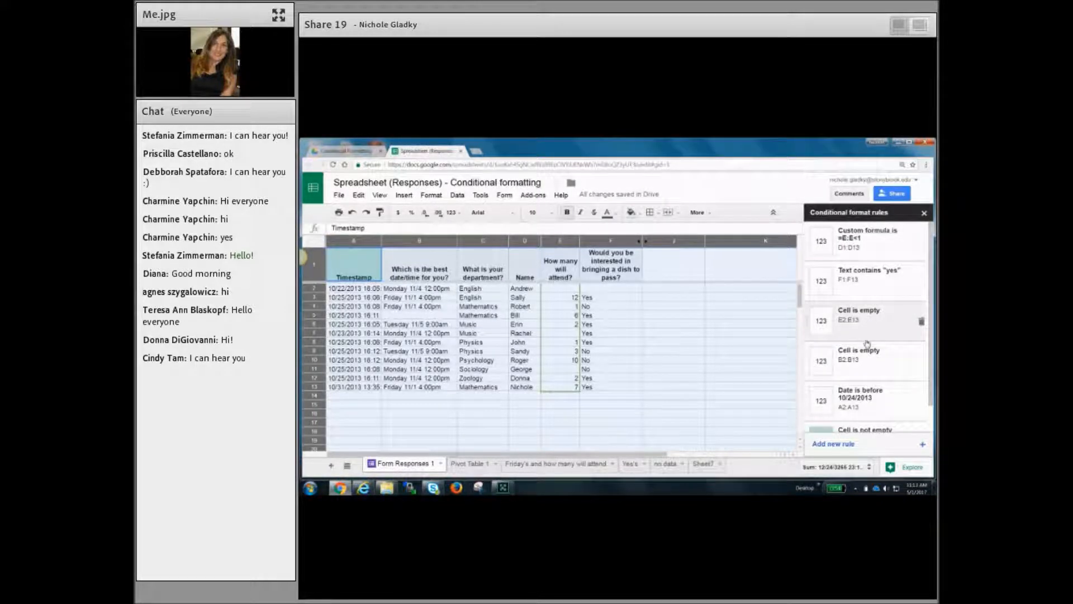
left_click(874, 288)
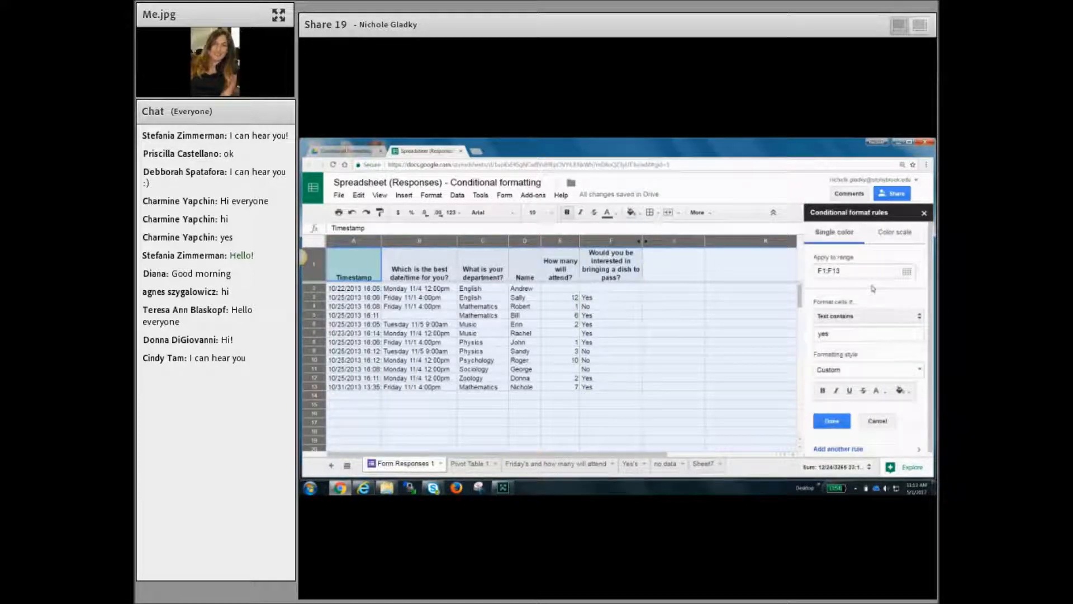
left_click(907, 273)
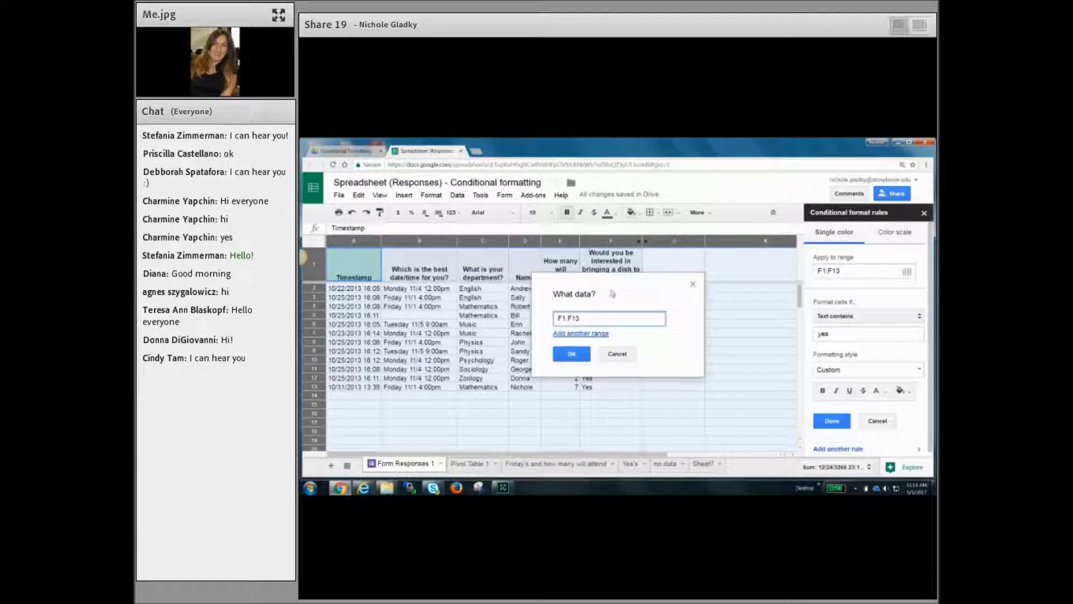
left_click_drag(609, 293, 743, 218)
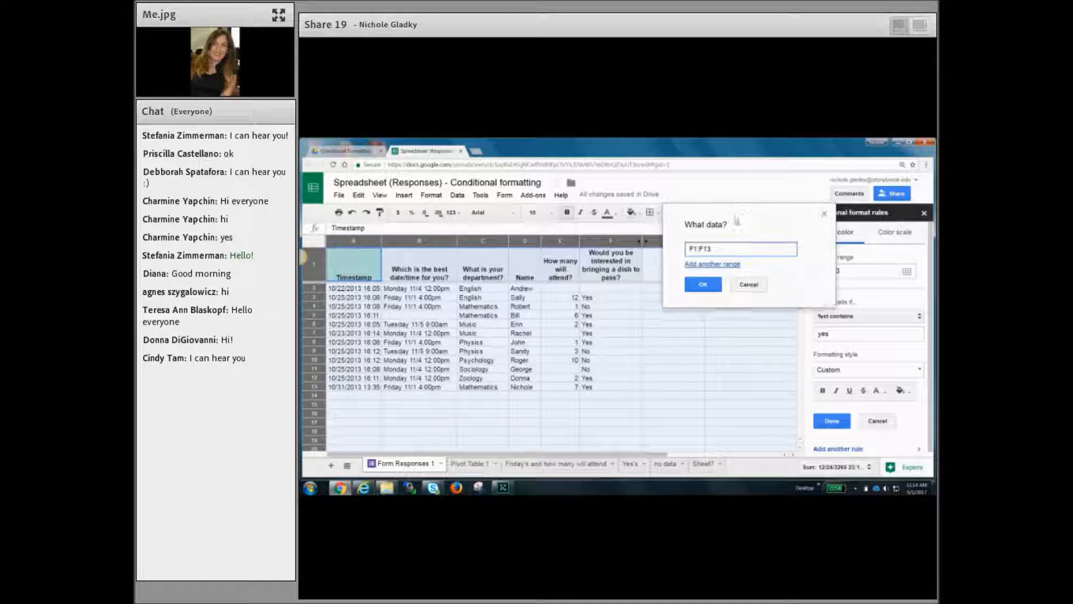
left_click_drag(597, 291, 600, 387)
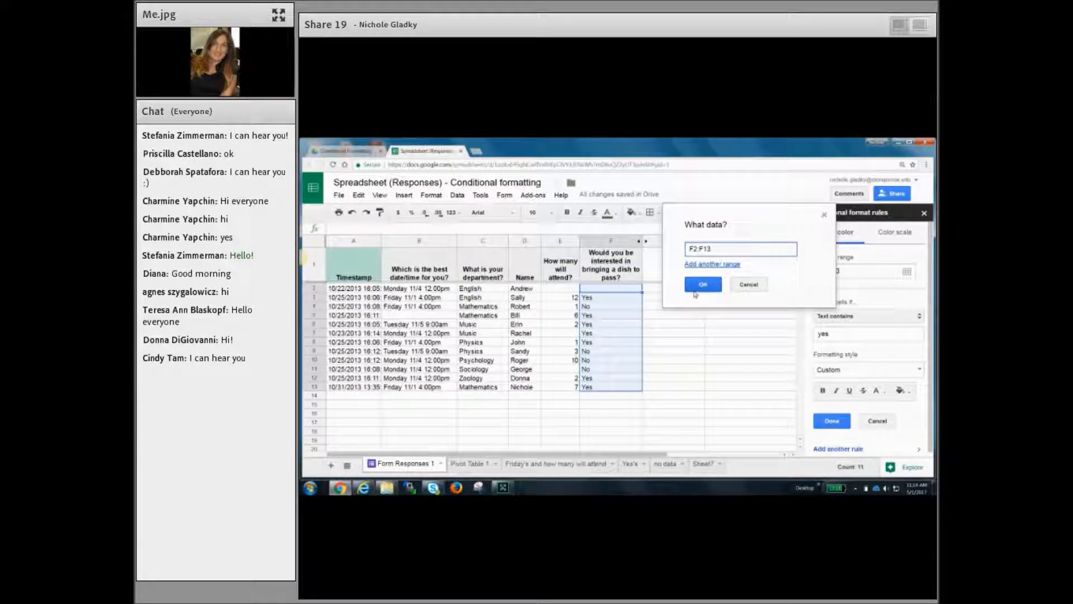
left_click(696, 288)
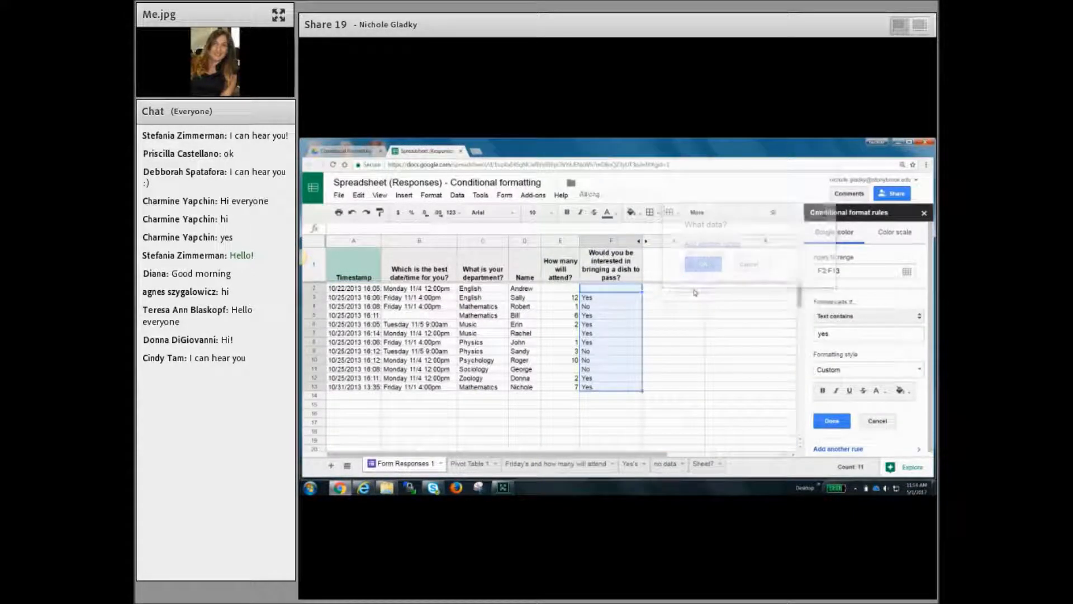
- Apply the red background style to the "Text contains yes" rule for F2:F13, save it and return to the sheet
left_click(850, 317)
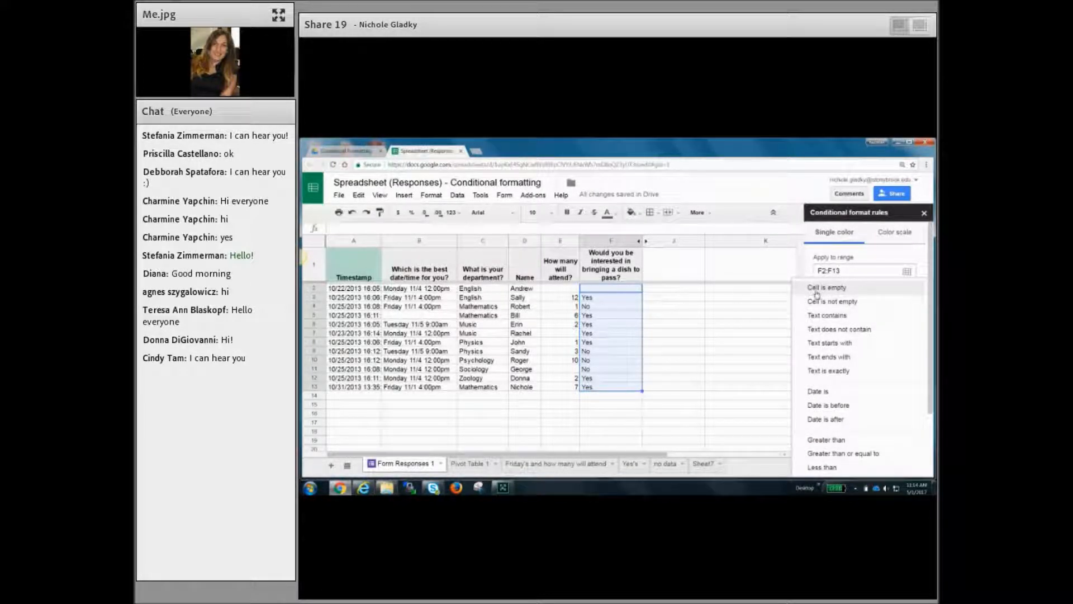
left_click(846, 316)
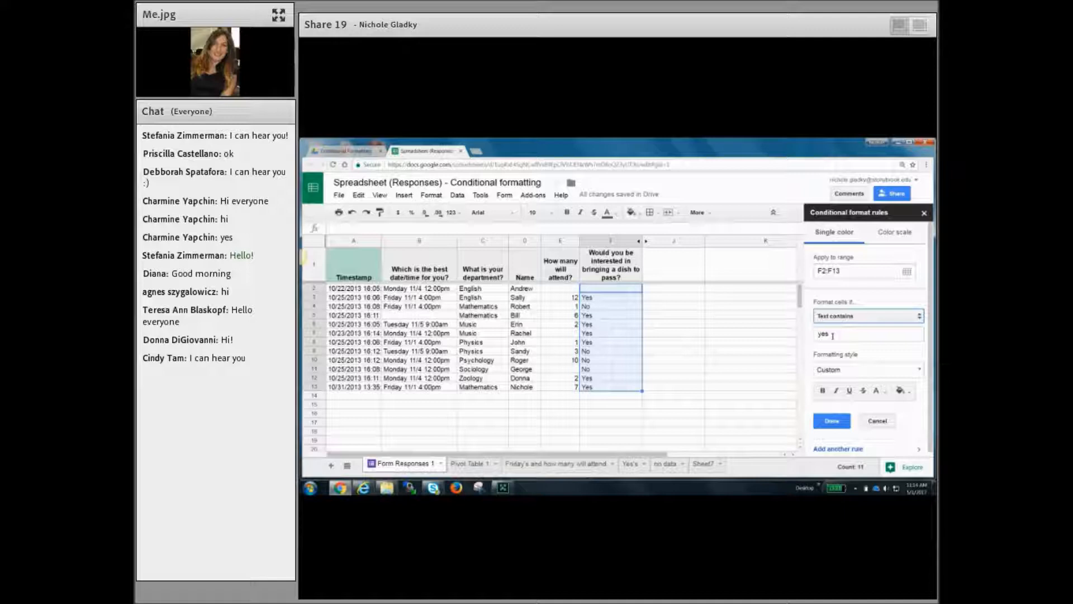
left_click(881, 372)
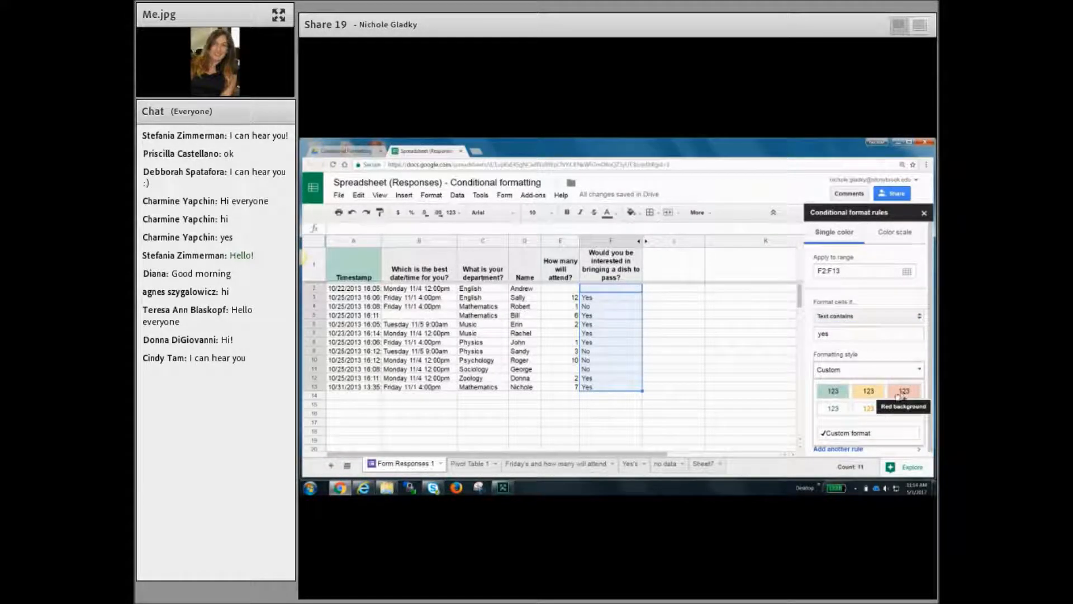
left_click(900, 391)
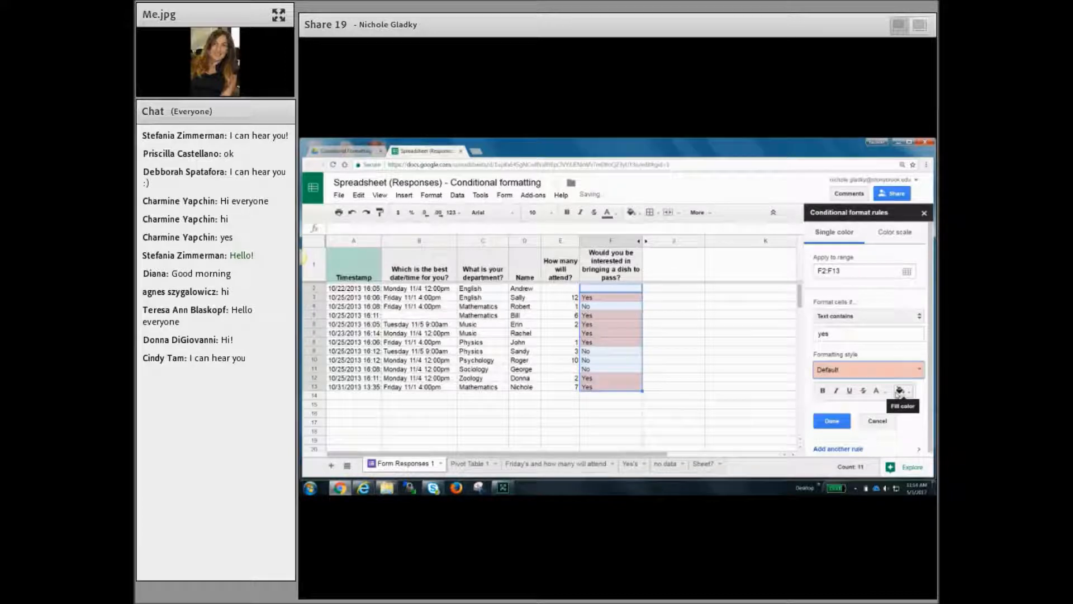
left_click(832, 422)
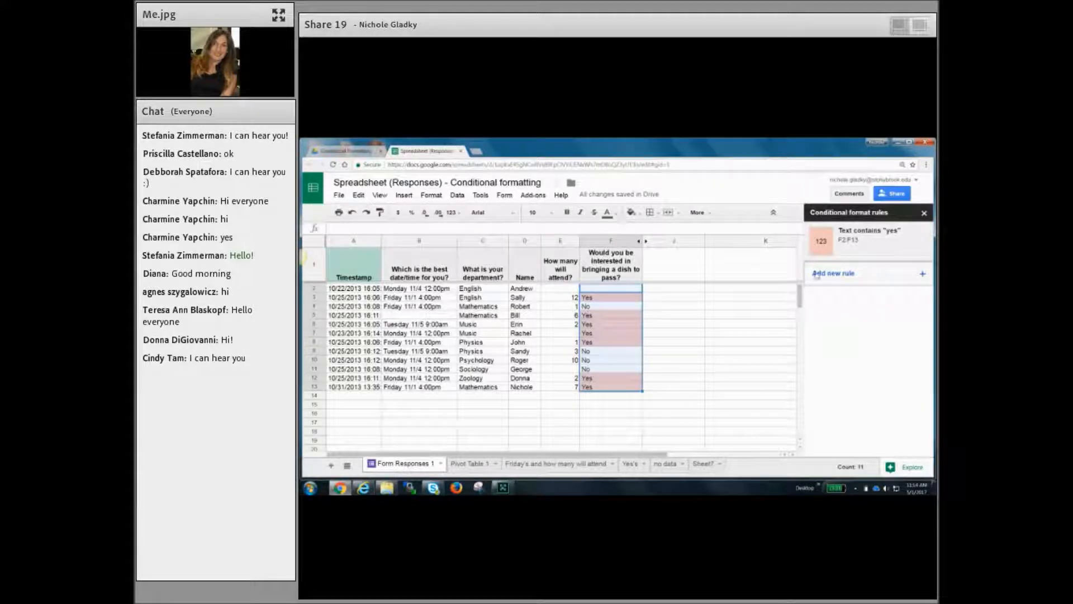
left_click(924, 213)
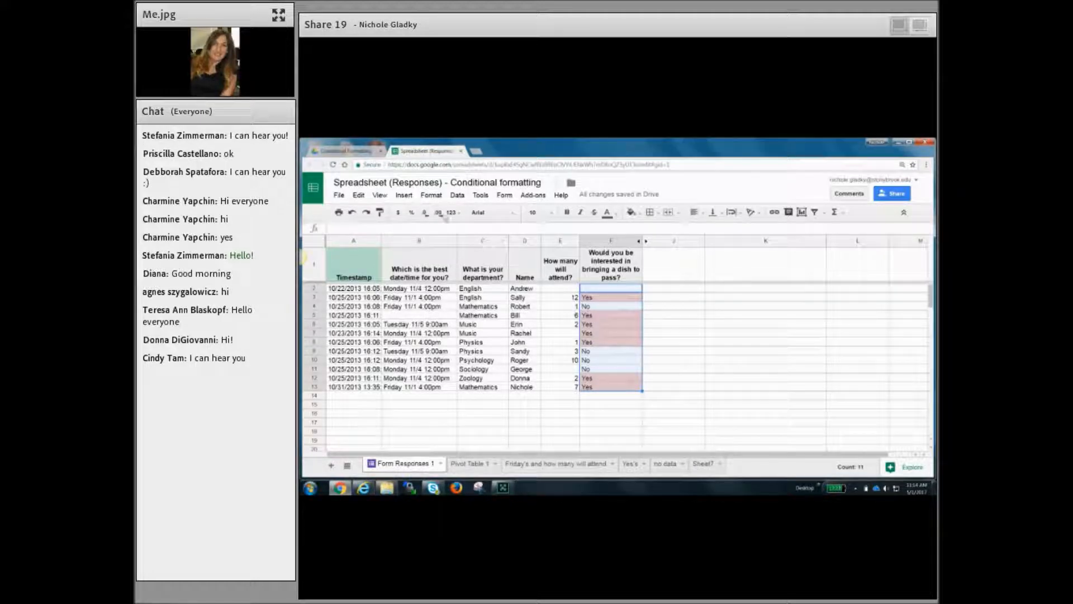
- Reopen the "Text contains yes" rule for F2:F13, set its fill color to none and save it
left_click(431, 195)
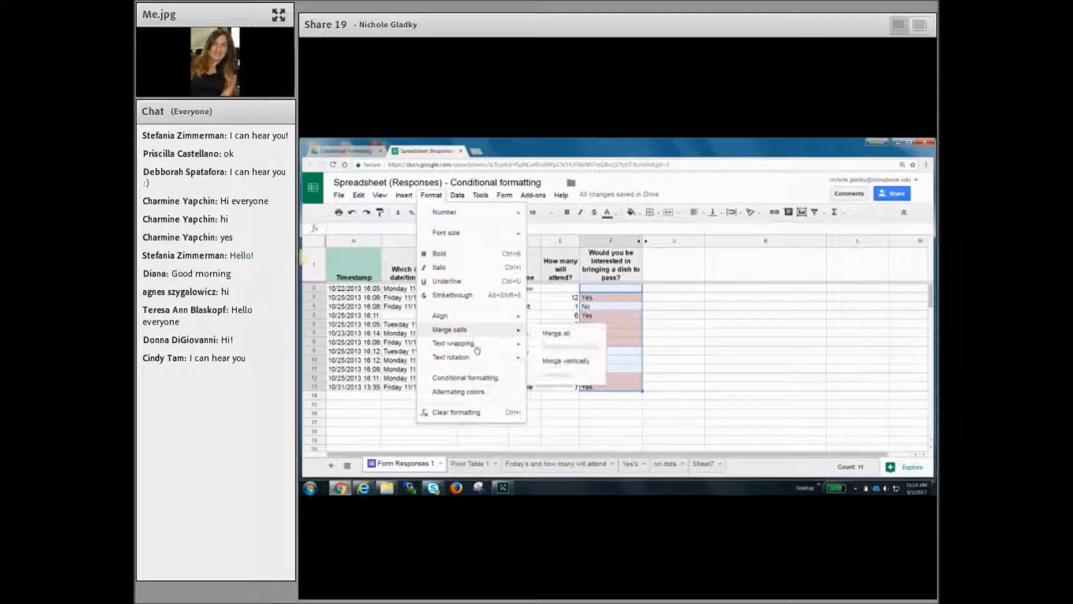
left_click(478, 378)
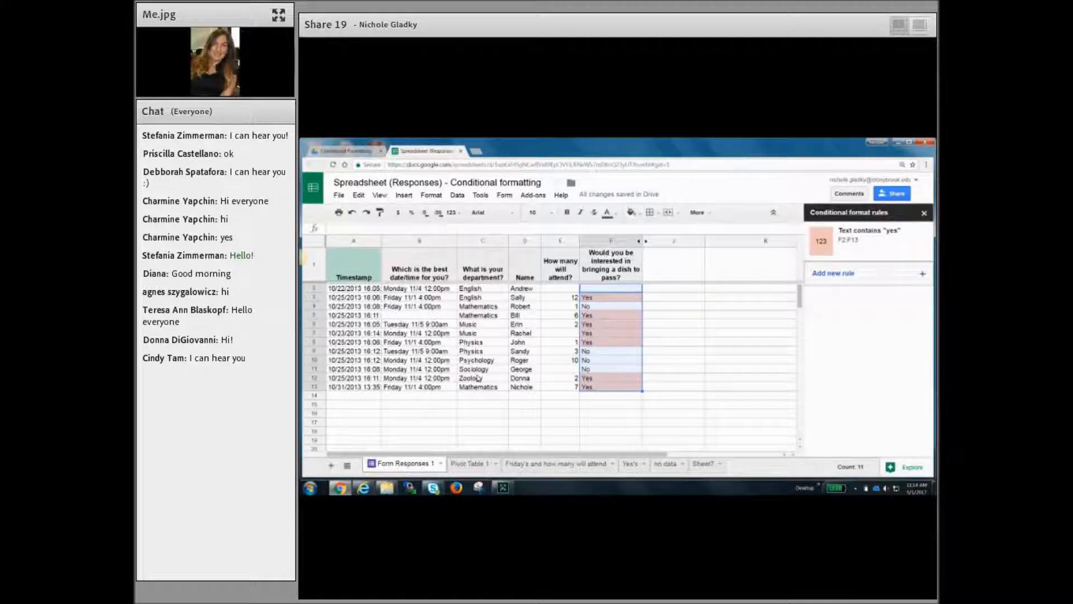
left_click(882, 253)
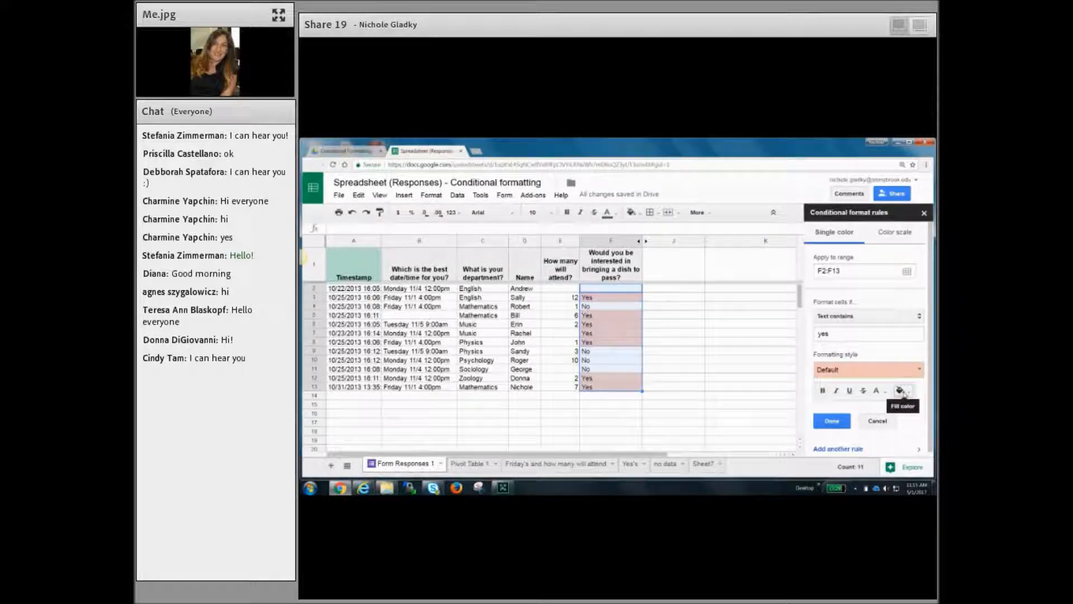
left_click(900, 391)
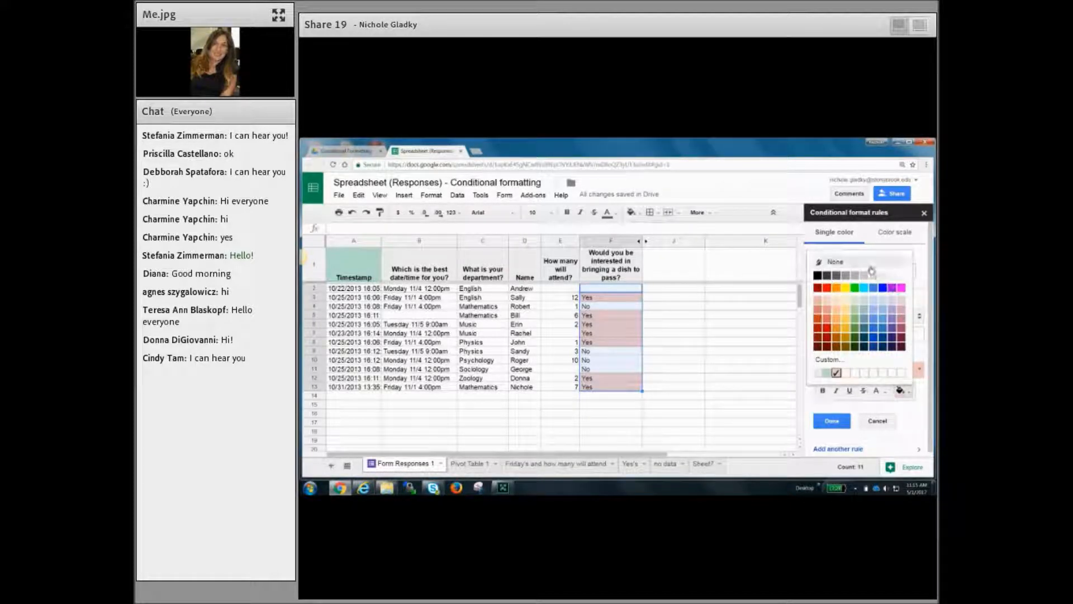
left_click(834, 262)
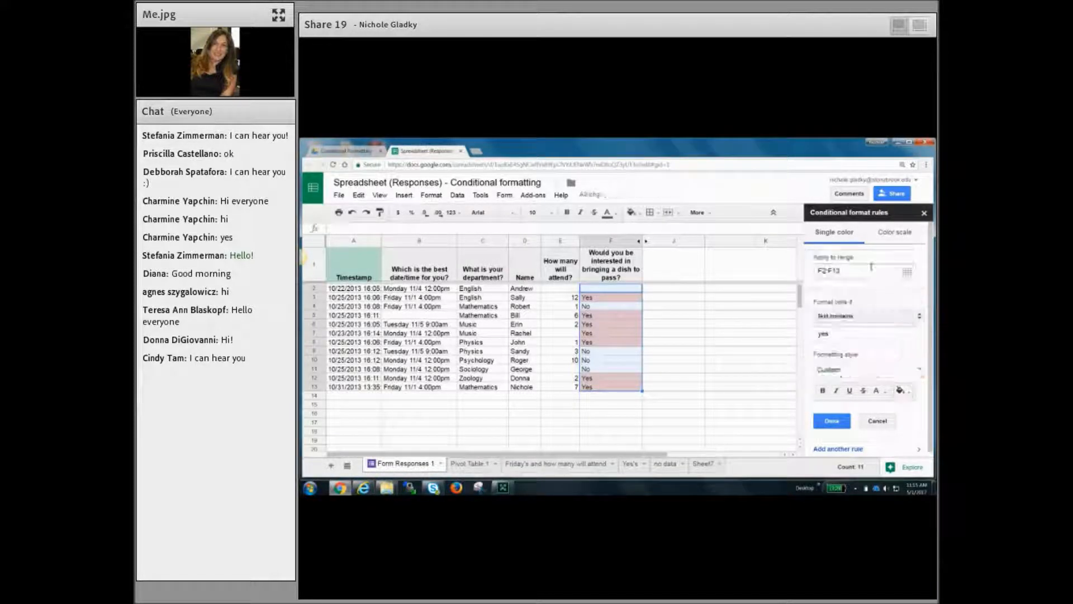
left_click(844, 424)
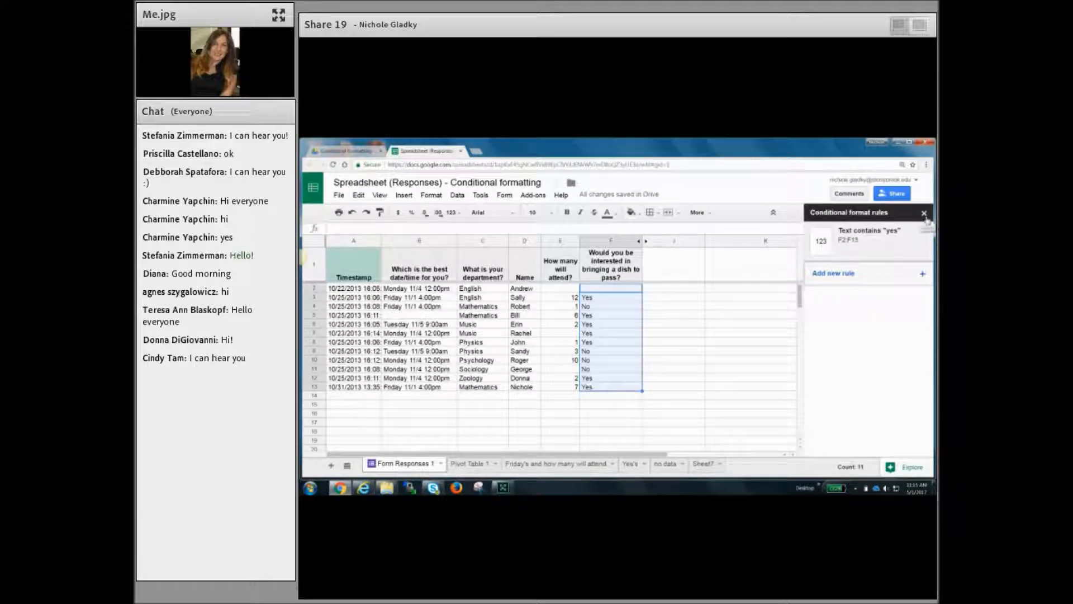
left_click(749, 289)
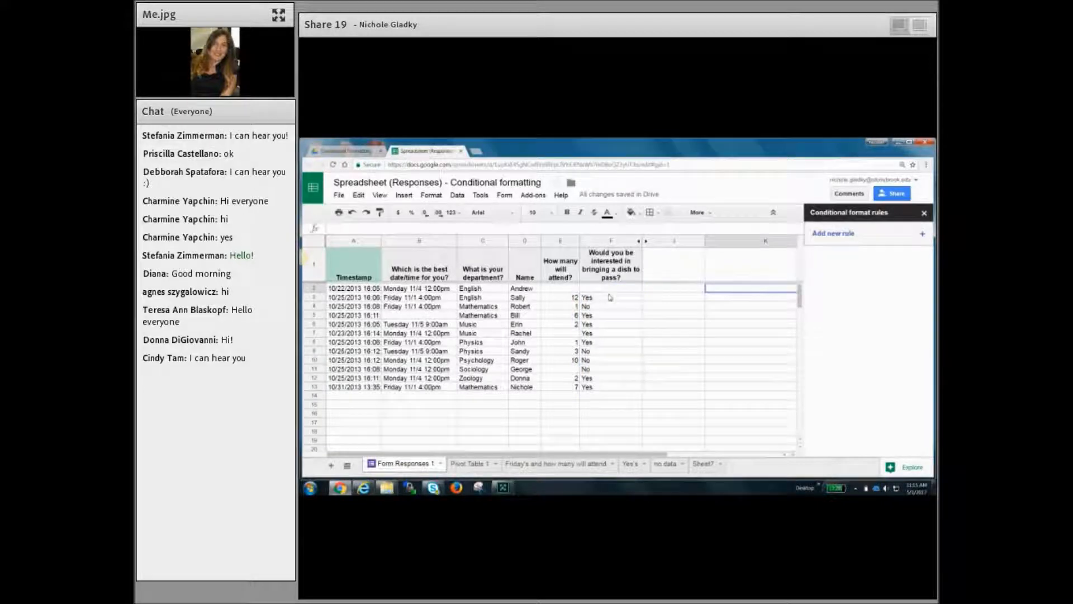
- Add a conditional format rule for the Name cells D2:D13 with the condition "Custom formula is"
left_click(530, 291)
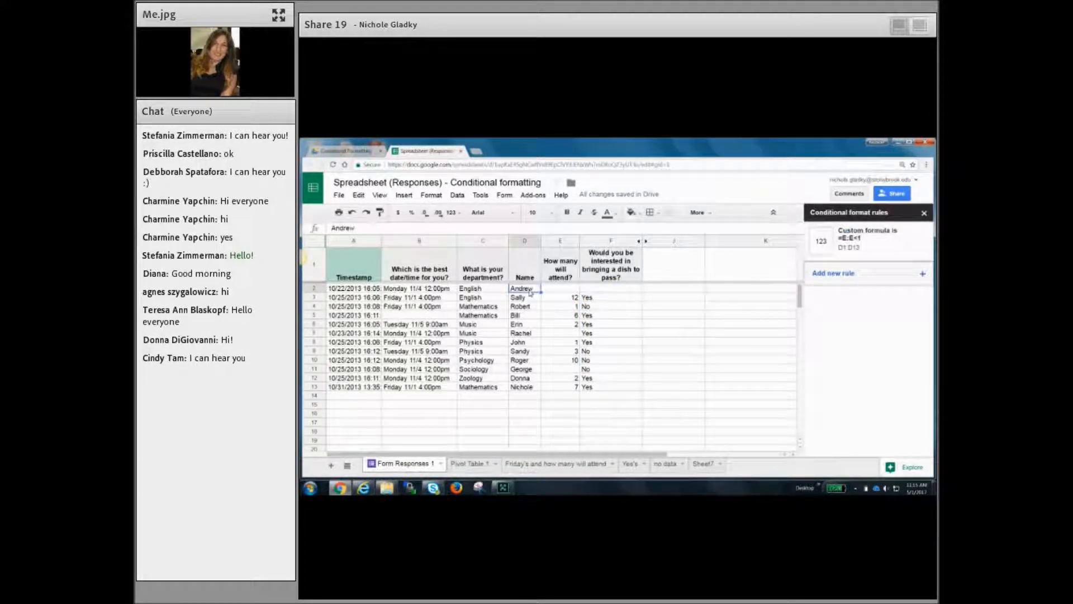
left_click_drag(530, 292, 529, 391)
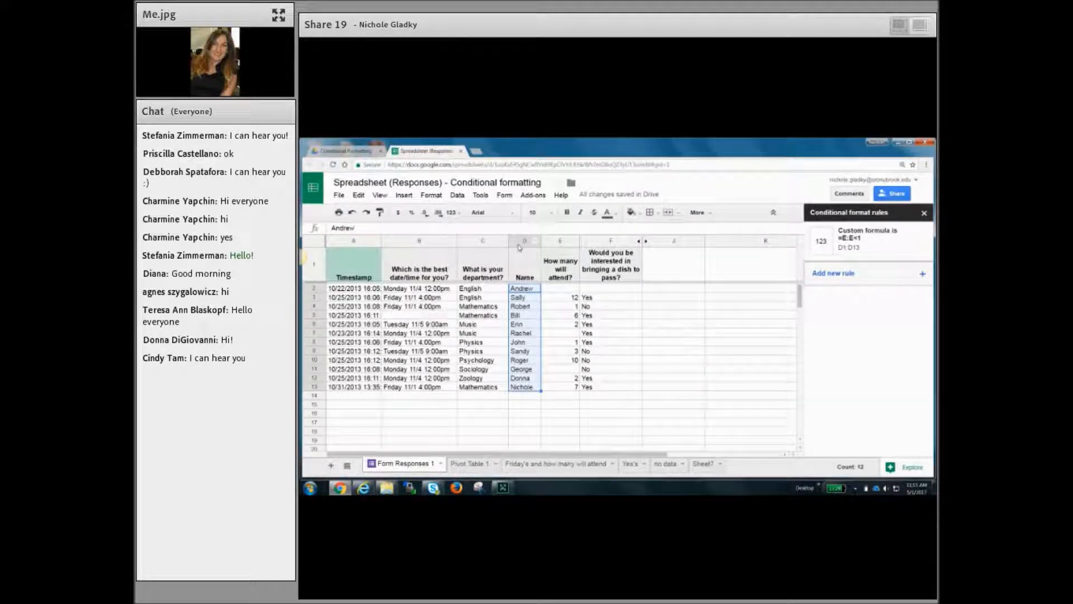
left_click(816, 273)
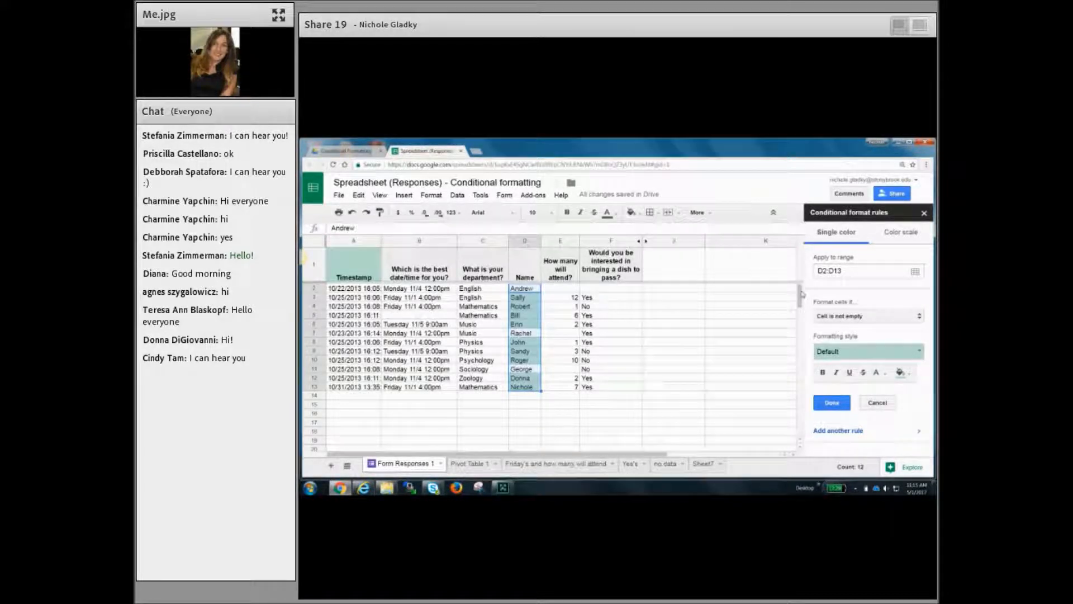
left_click(834, 315)
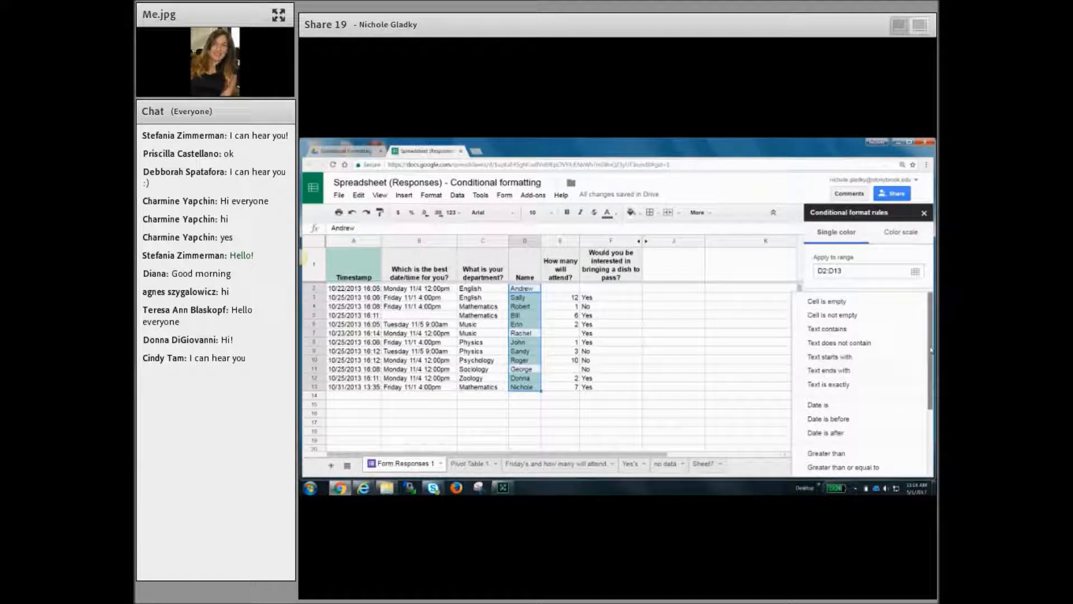
scroll(932, 383, "down", 3)
scroll(933, 383, "down", 3)
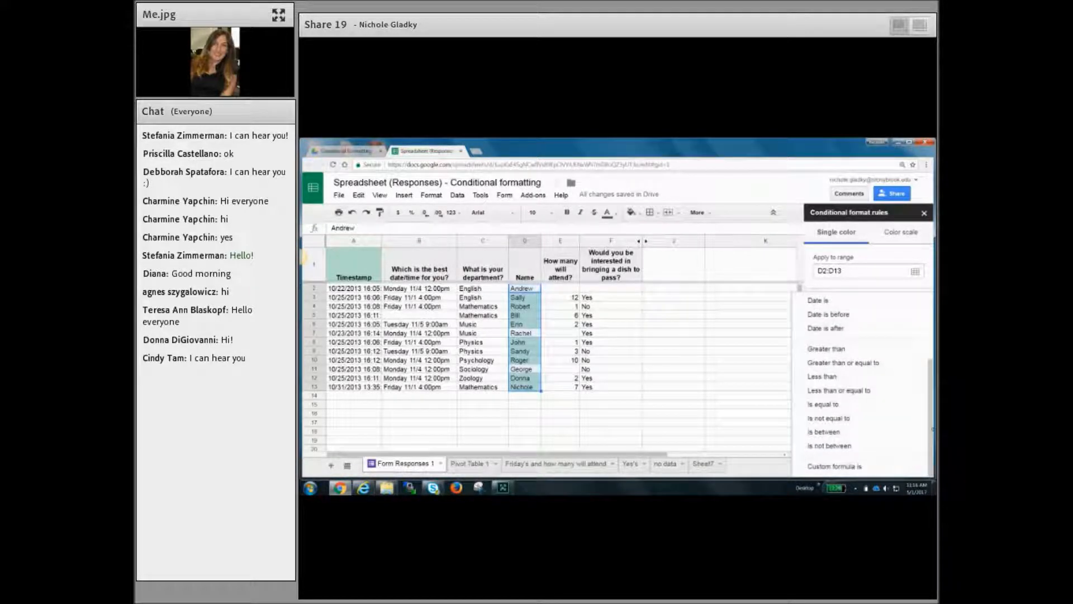
left_click(831, 465)
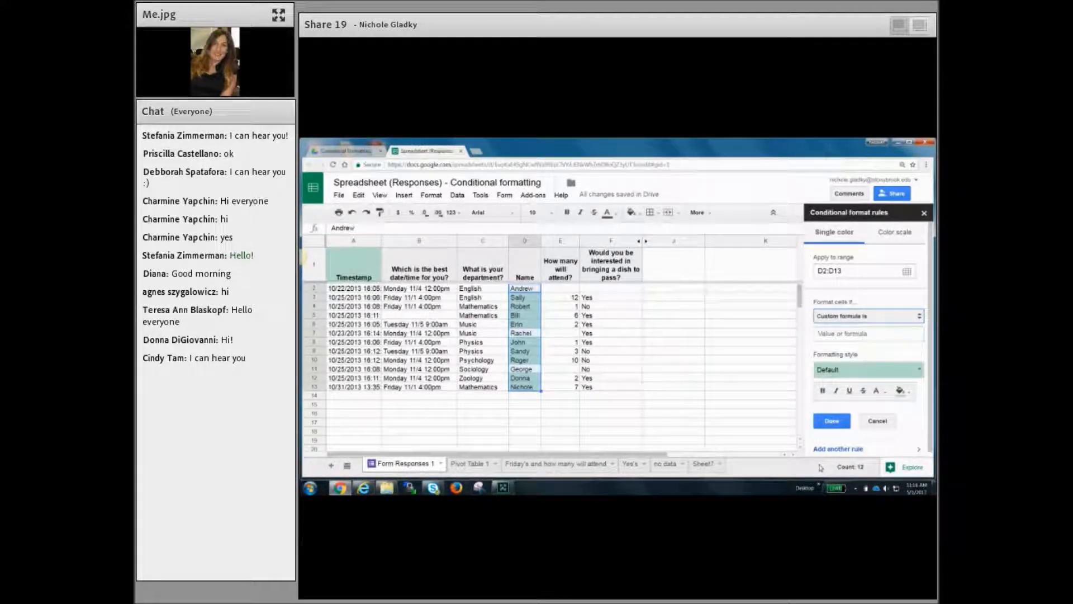
- Enter =F:F="Yes" as the custom formula of the Name column rule
left_click(849, 336)
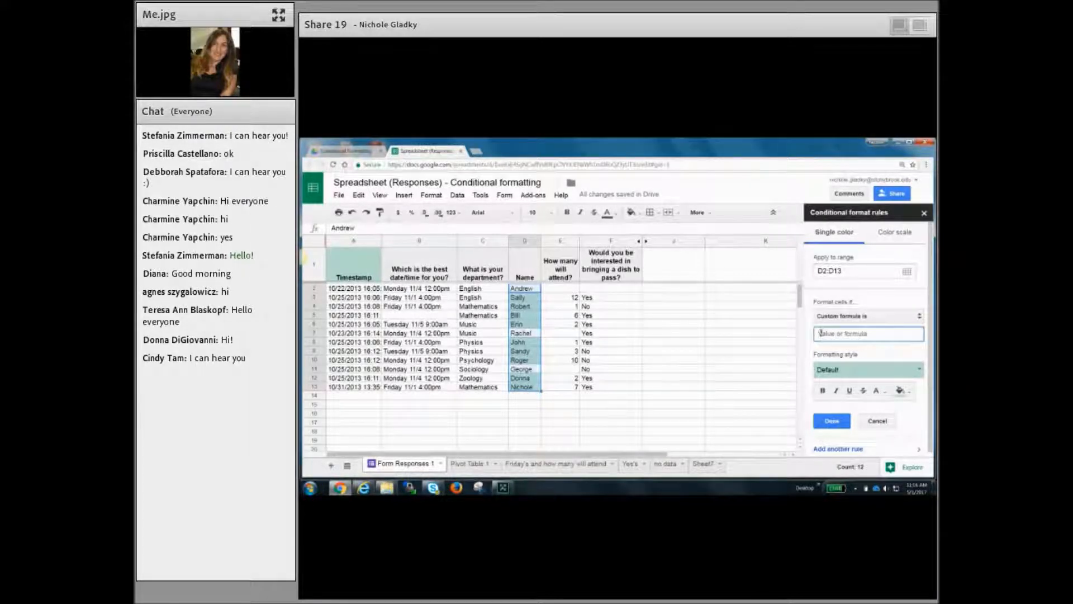
type("=")
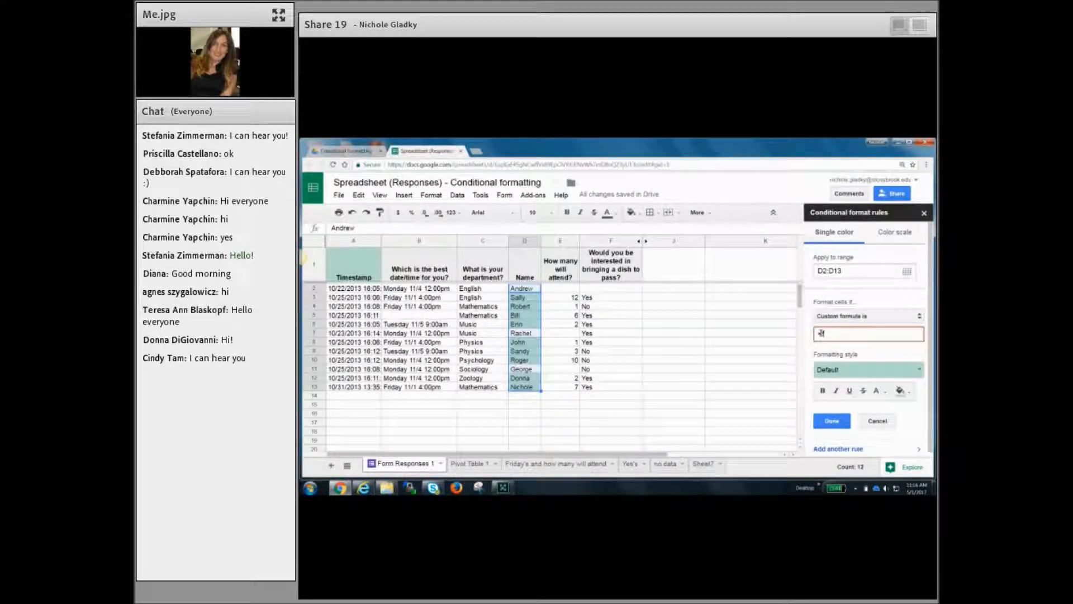
type("f")
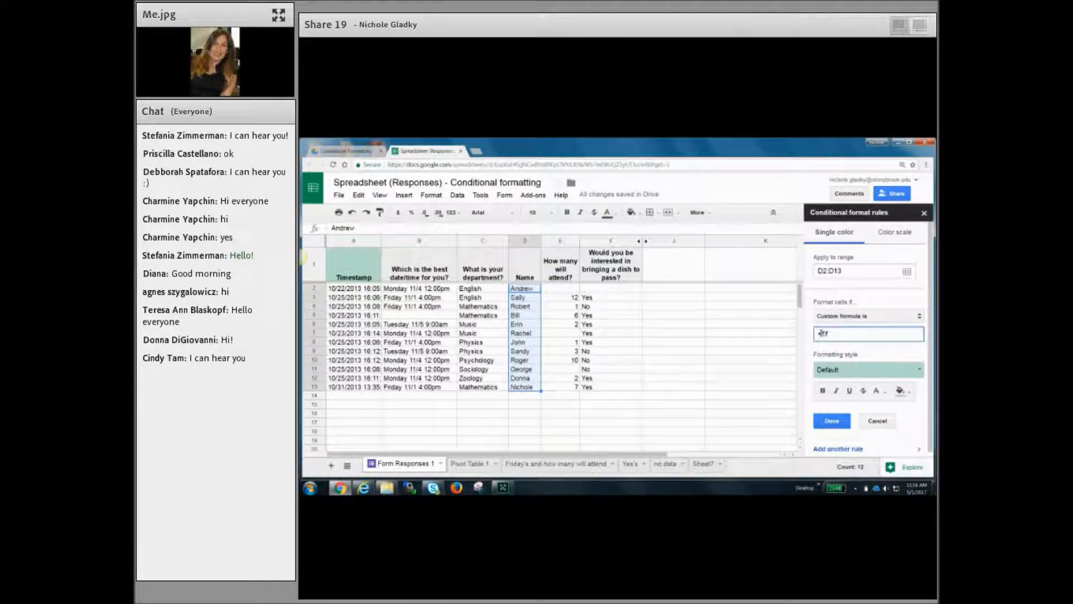
type("e")
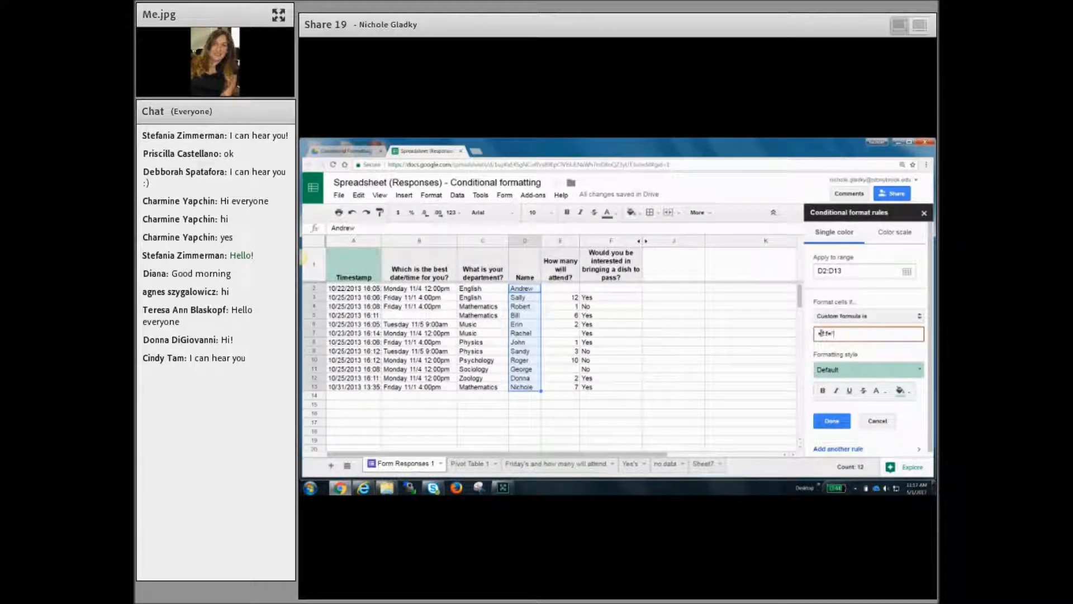
type("\"yes\"")
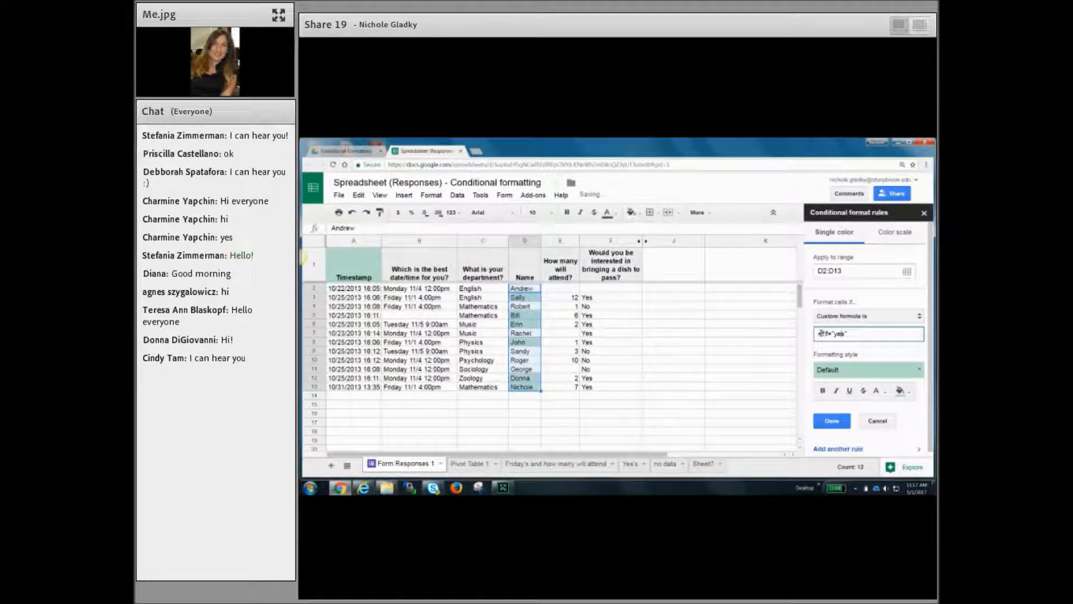
key("BackSpace")
type("Y")
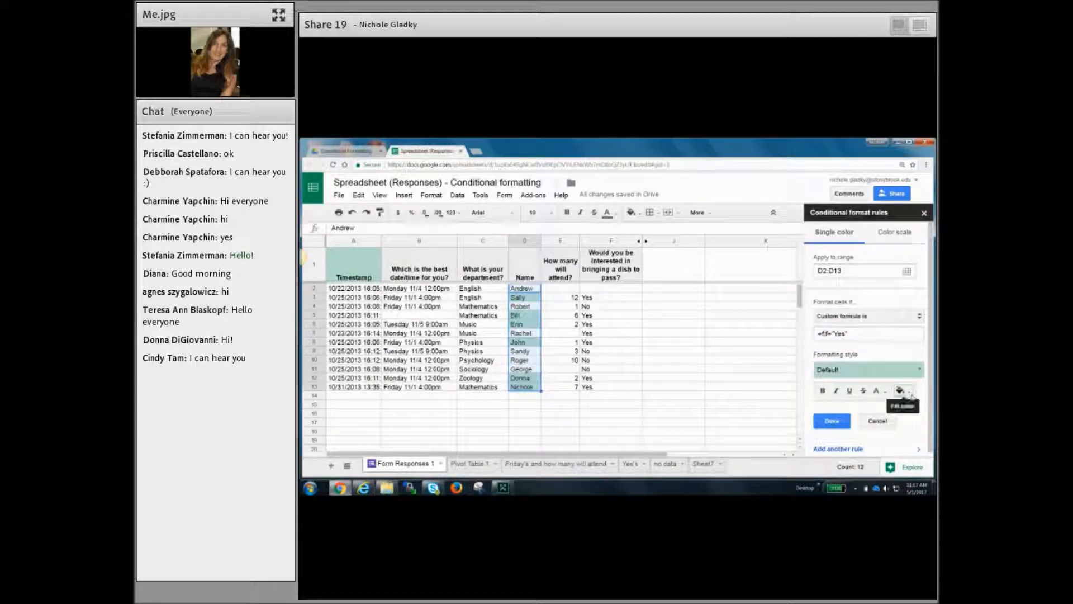
- Give the =F:F="Yes" rule a golden yellow fill and save it, reopening it once to review the formula
left_click(909, 393)
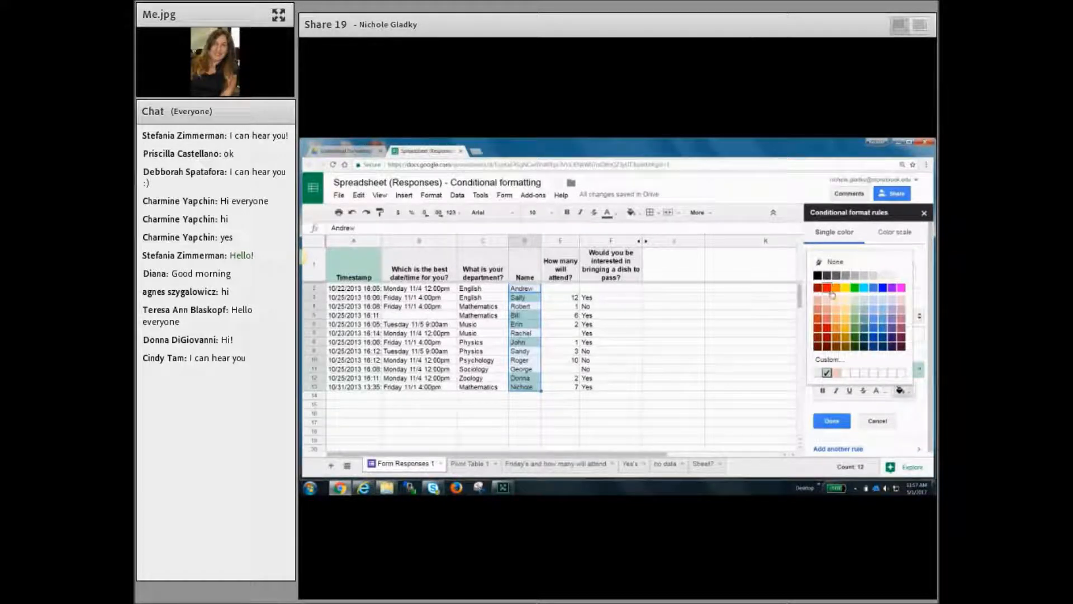
left_click(845, 321)
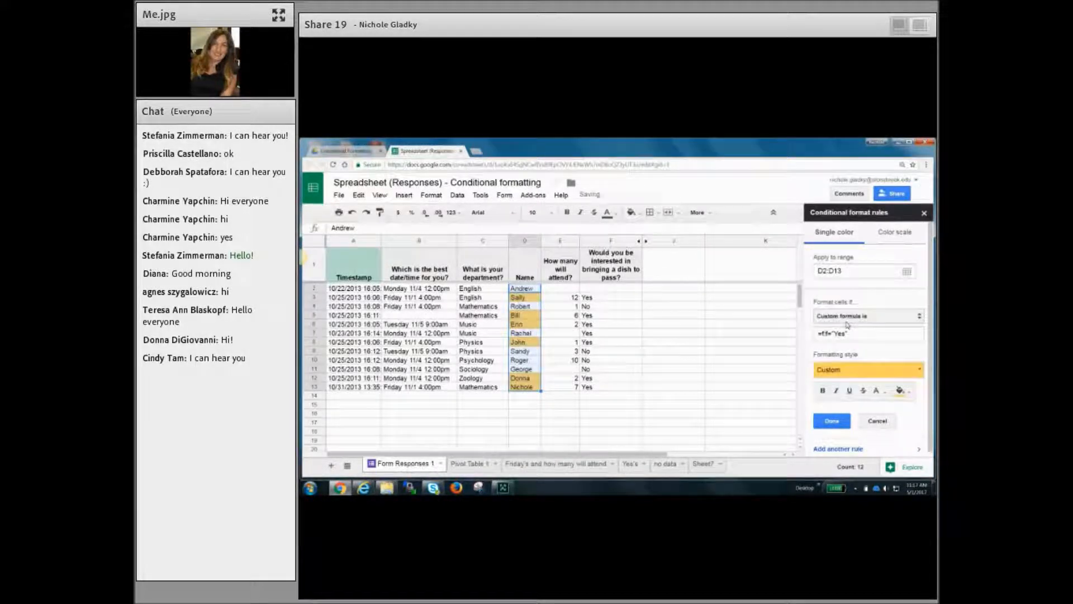
left_click(838, 422)
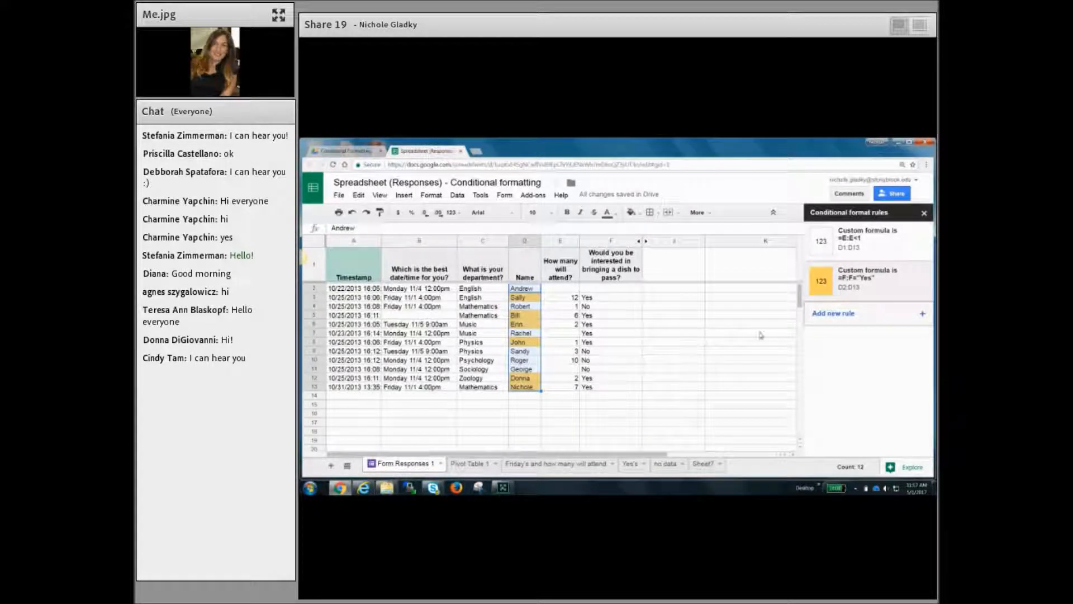
left_click(888, 287)
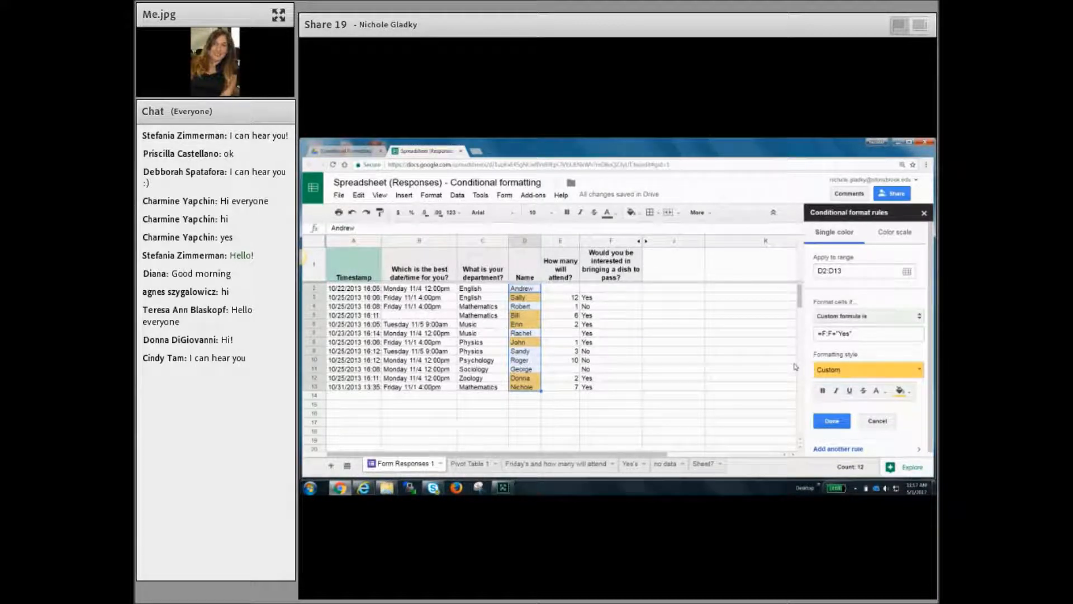
left_click(832, 422)
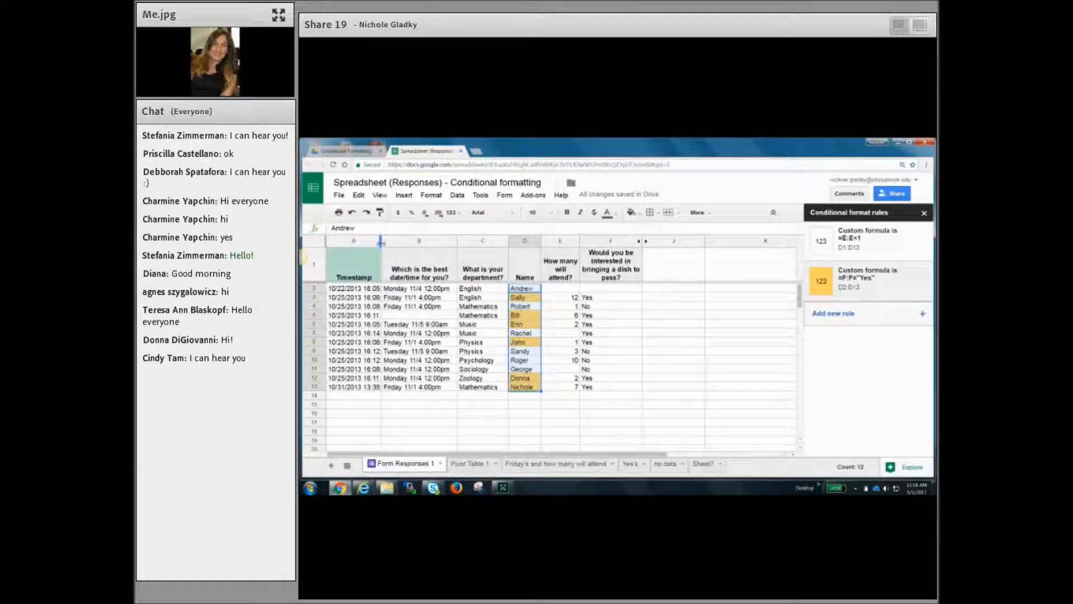
- Widen the Timestamp column to show the full times, and remove the "Date is before 10/24/2013" rule from A2:A13
left_click_drag(380, 242, 413, 241)
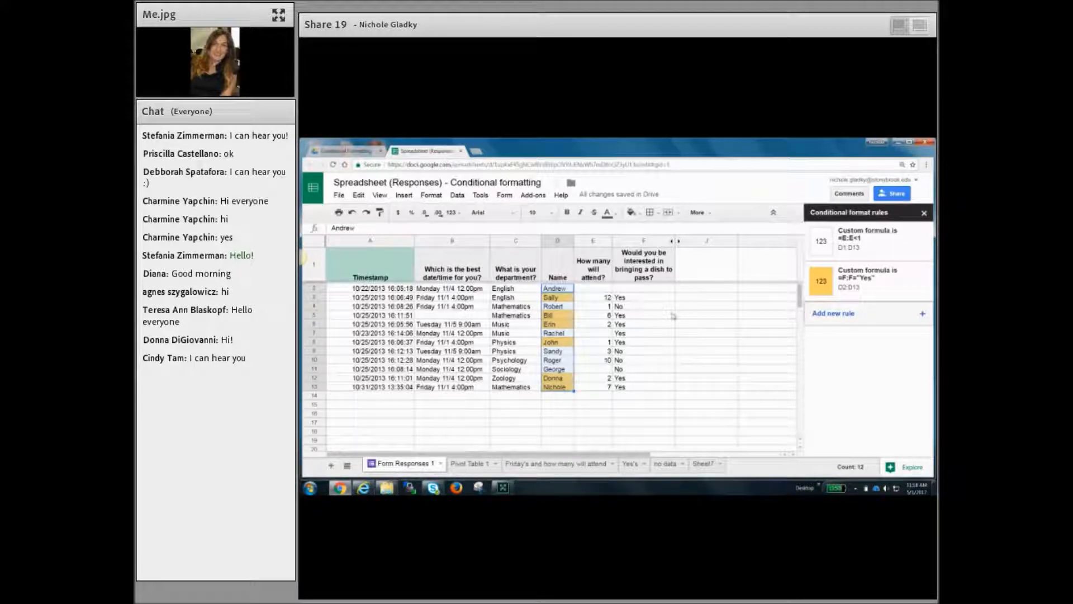
left_click_drag(406, 293, 377, 387)
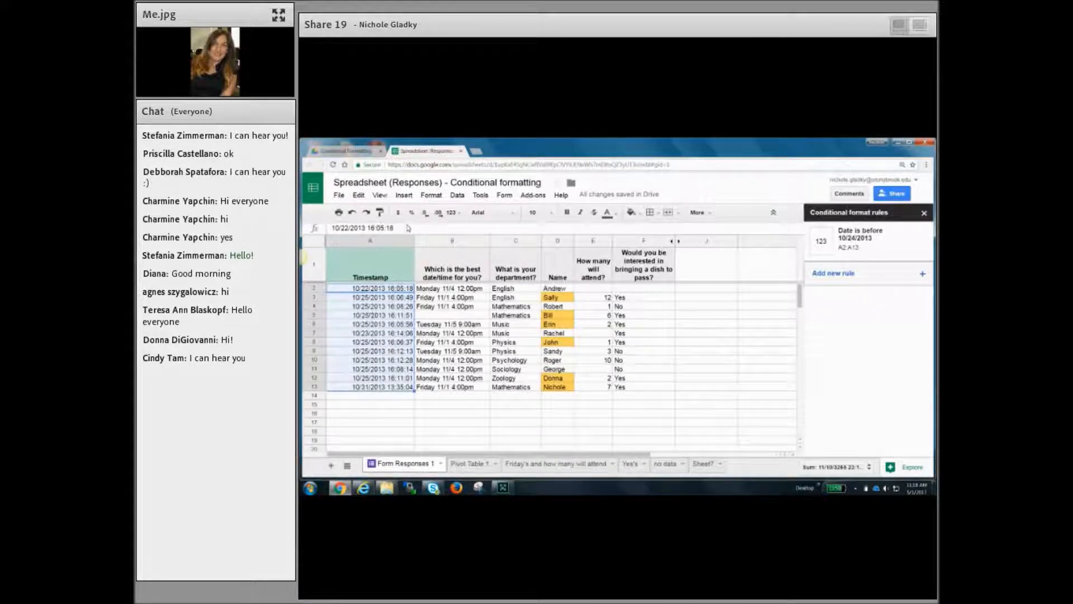
left_click(426, 197)
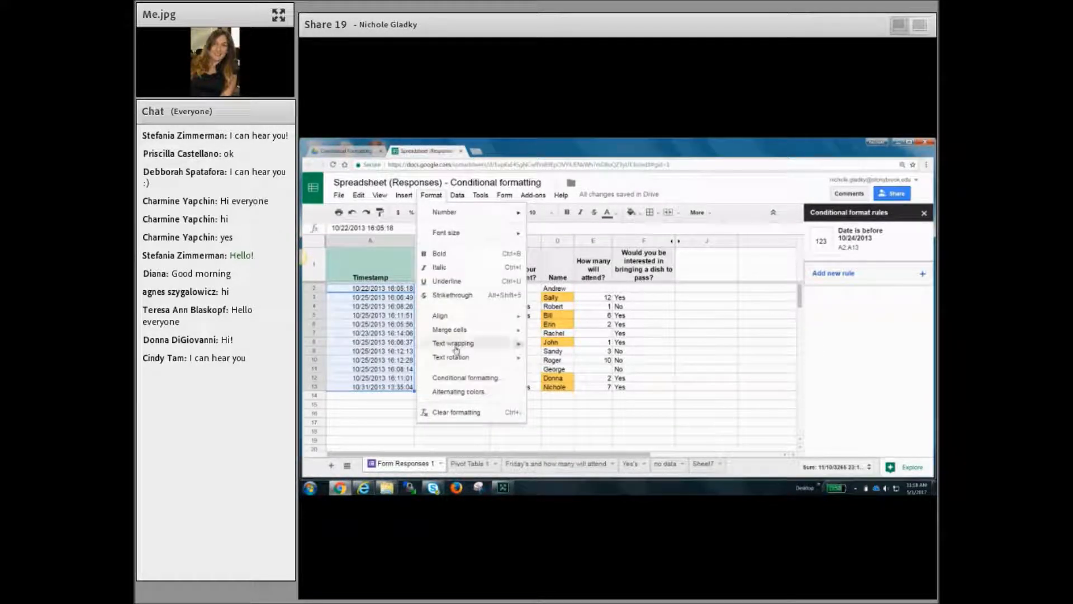
left_click(458, 377)
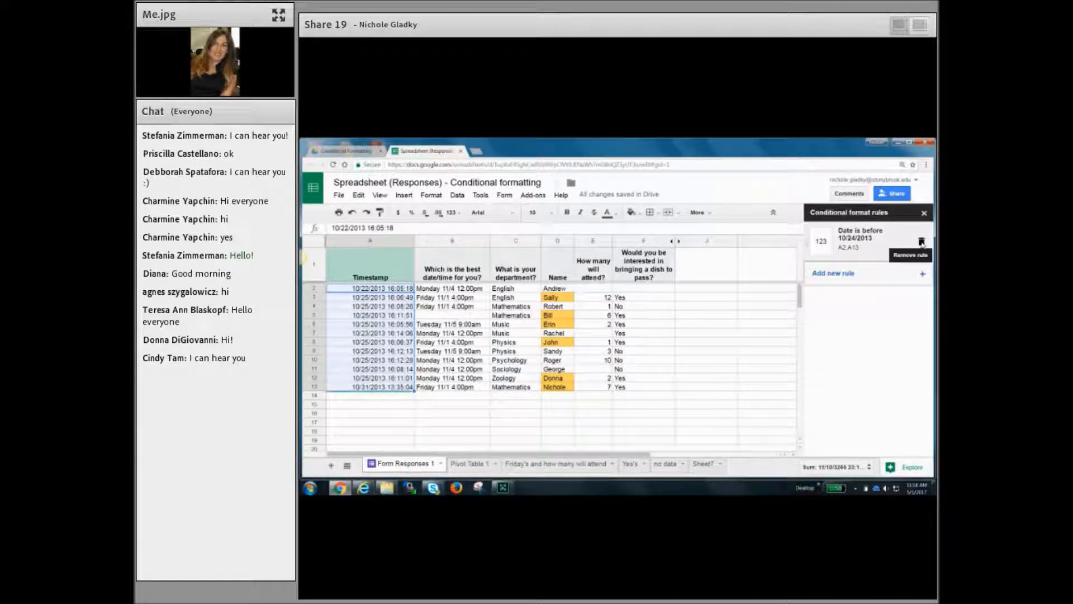
left_click(923, 246)
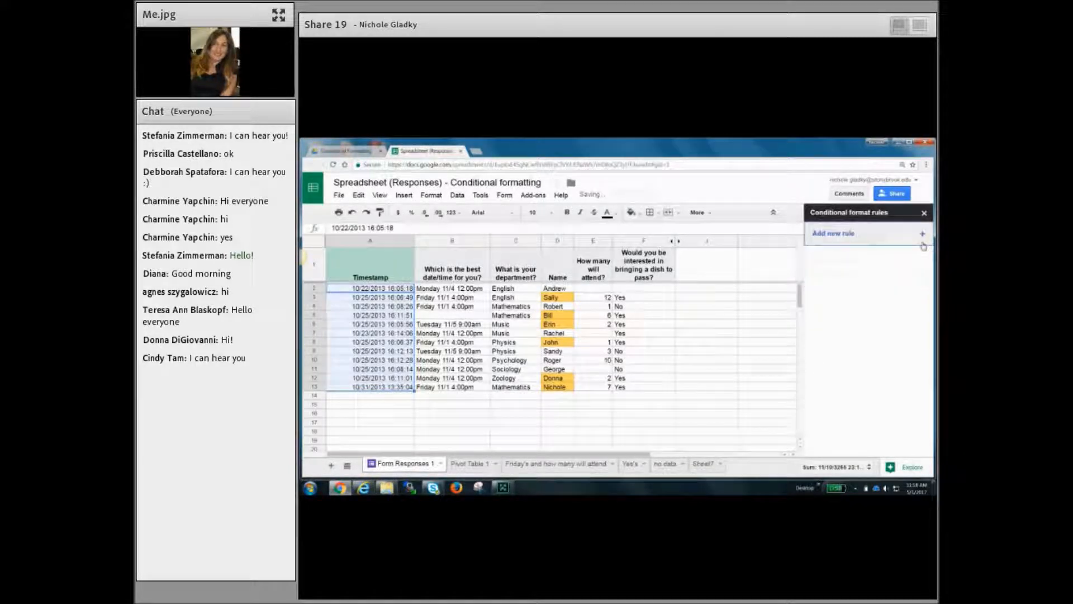
- Add a conditional format rule for timestamps A2:A13 with the condition "Date is before" the exact date 10/24/2013
left_click(850, 237)
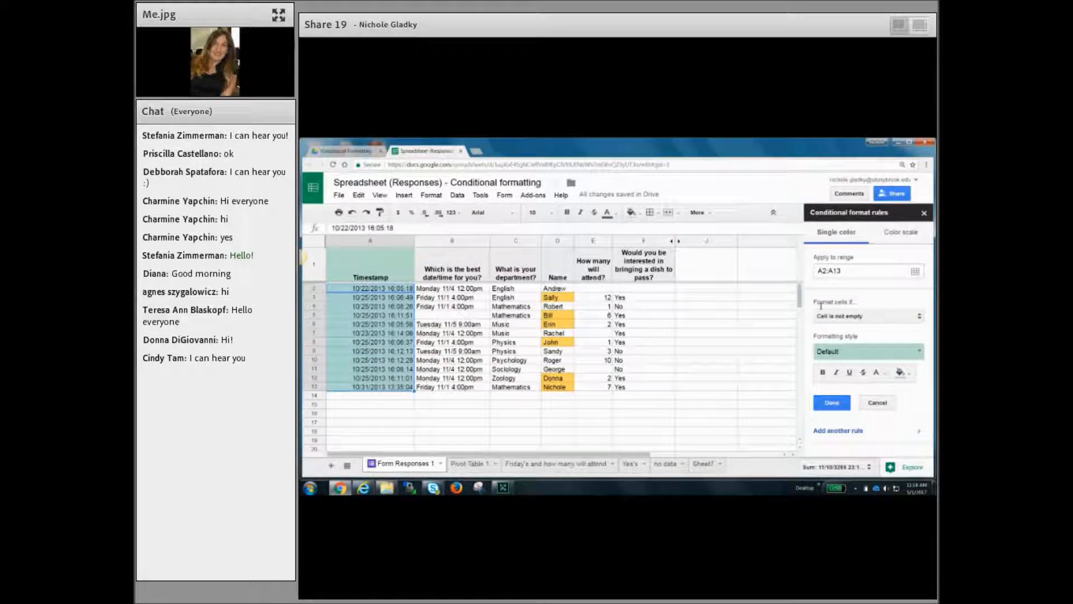
left_click(854, 317)
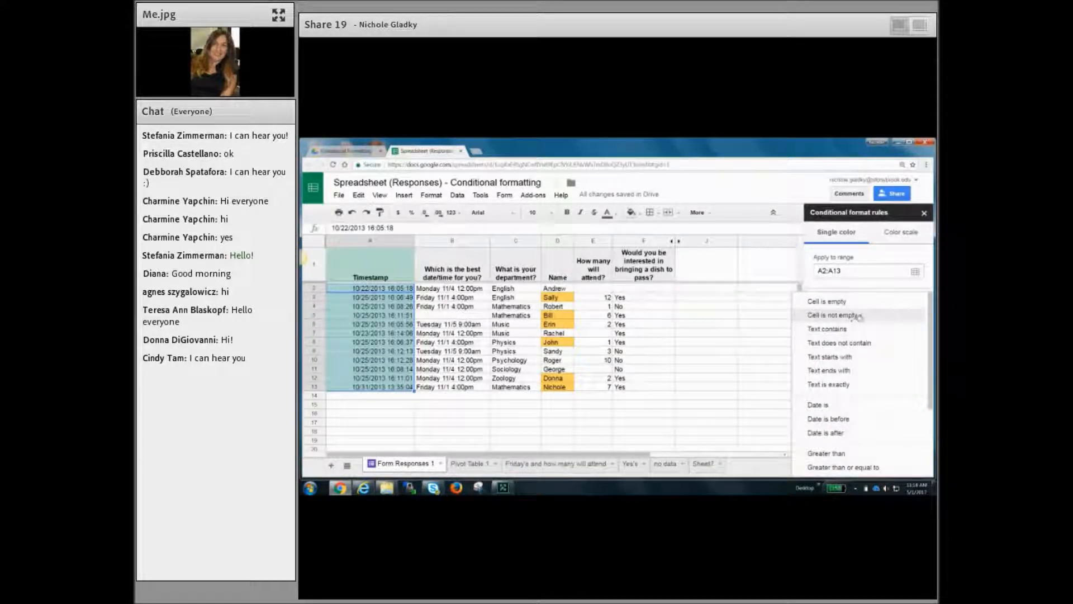
left_click(850, 419)
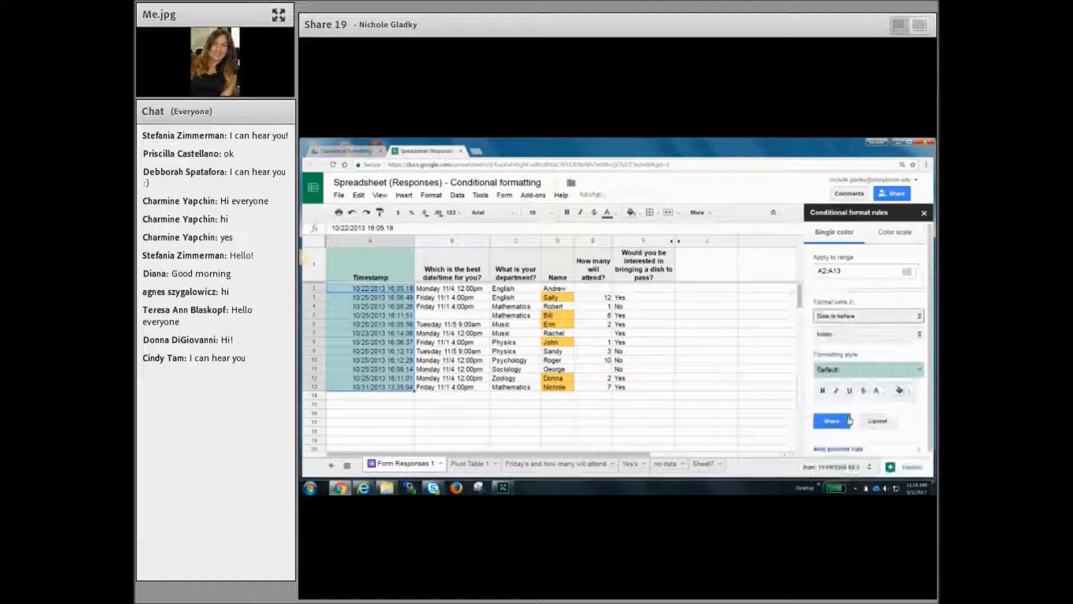
left_click(842, 334)
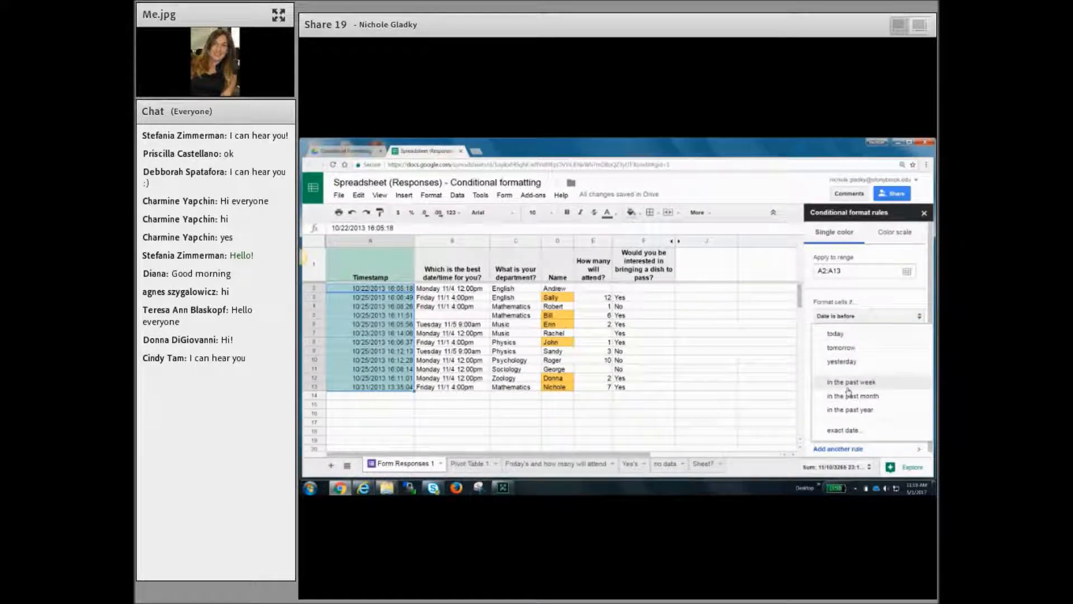
left_click(841, 430)
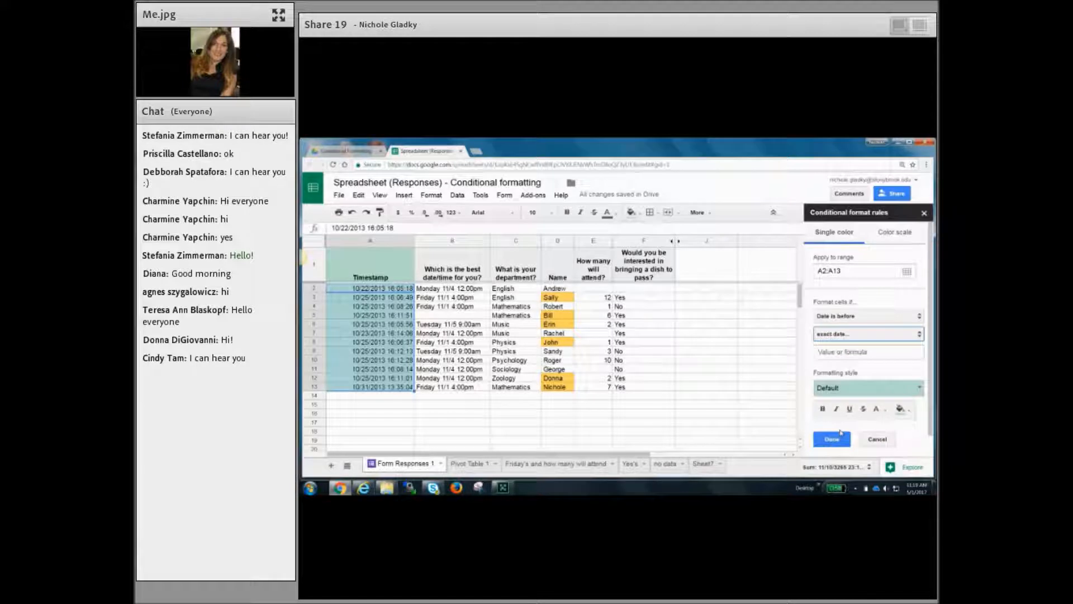
left_click(839, 351)
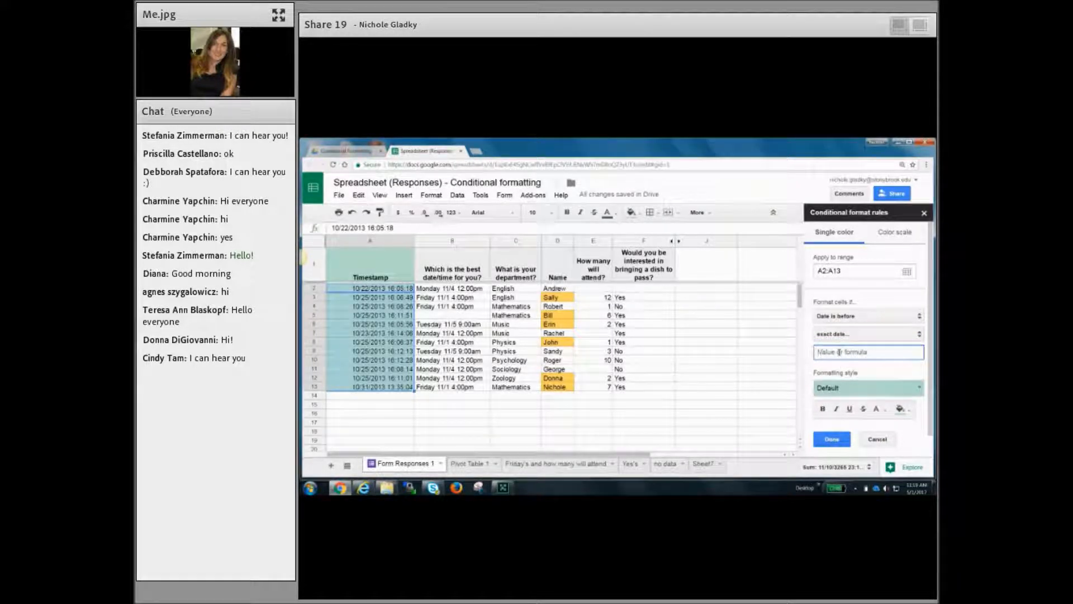
type("10/")
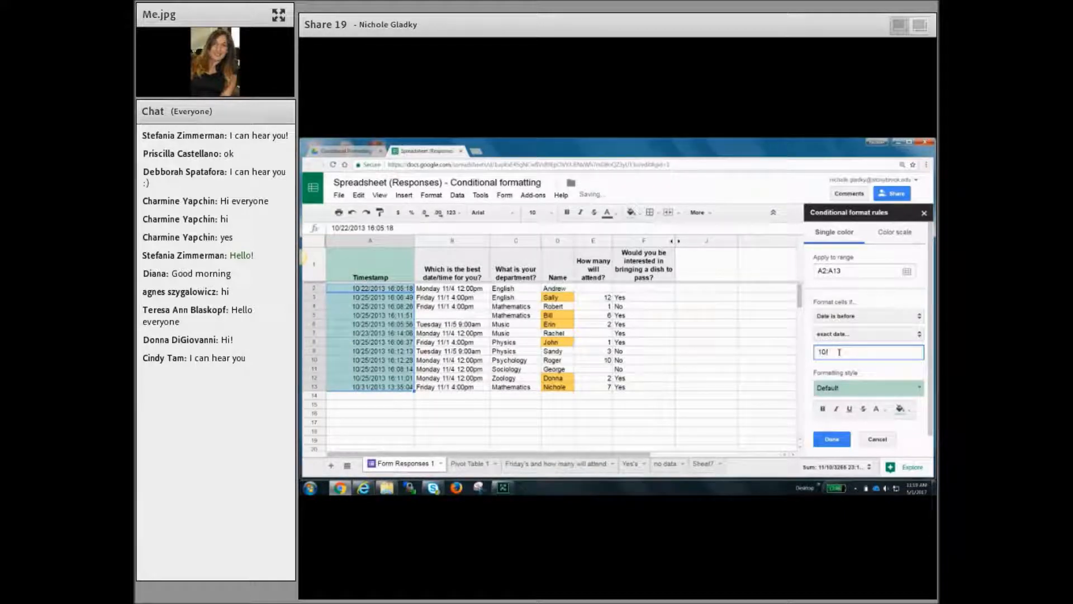
type("24/2013")
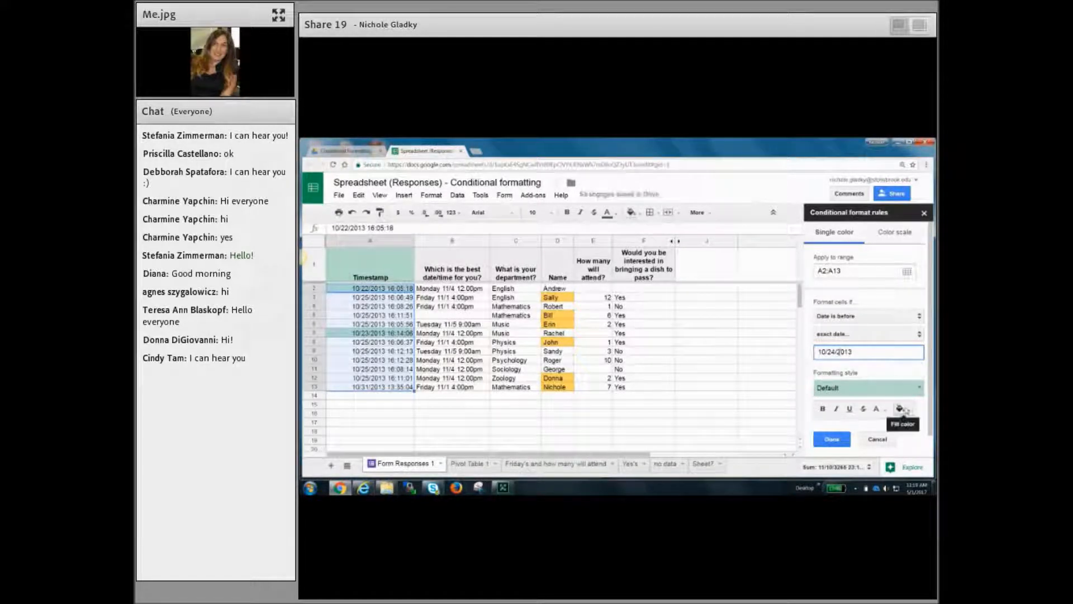
- Give the date rule on A2:A13 a dark magenta fill and save it
left_click(900, 408)
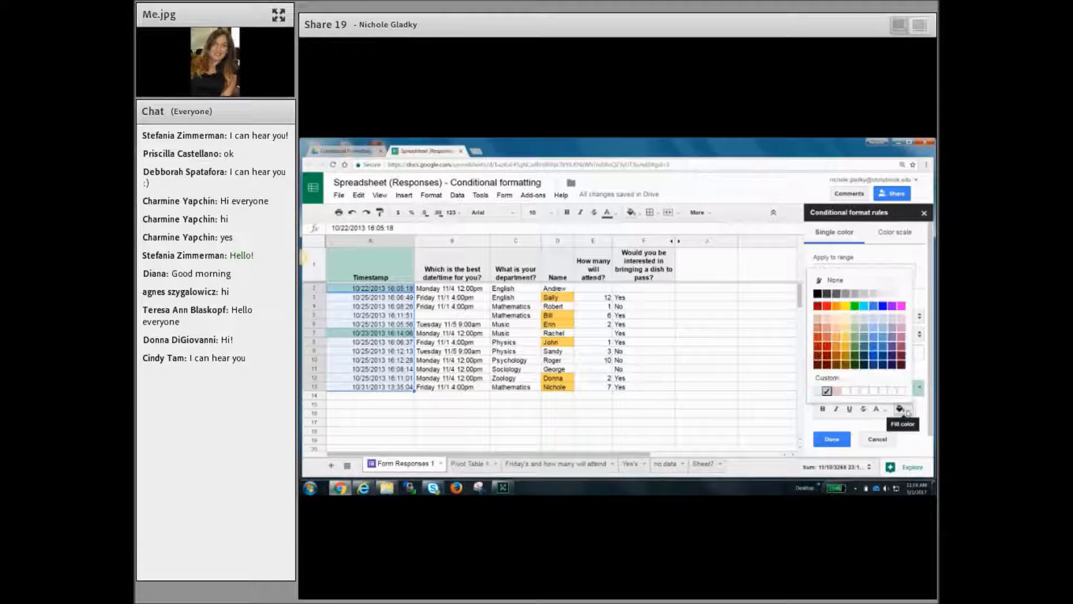
left_click(902, 348)
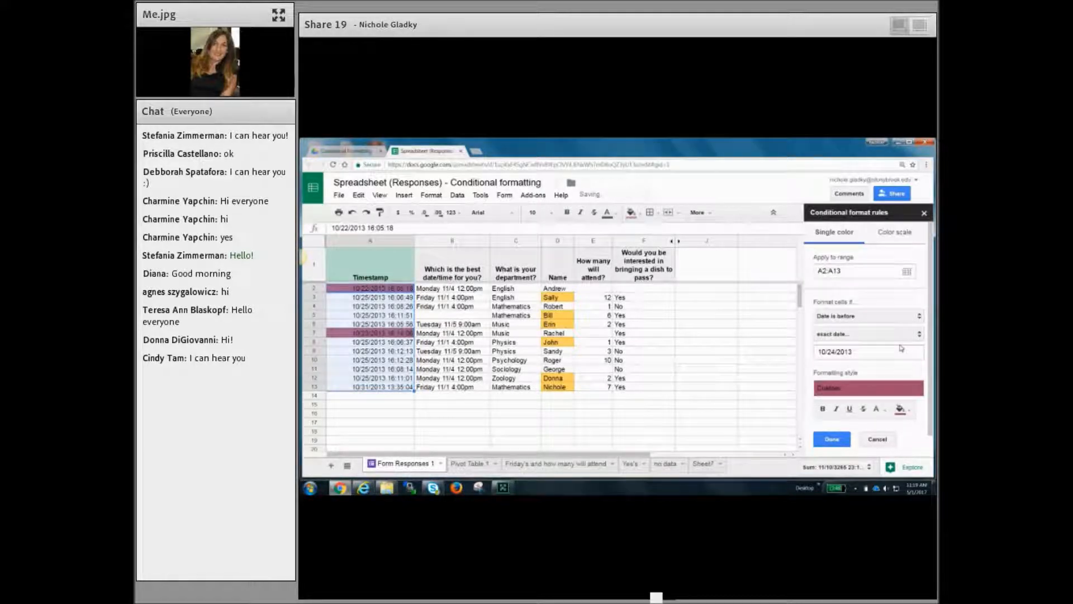
left_click(830, 440)
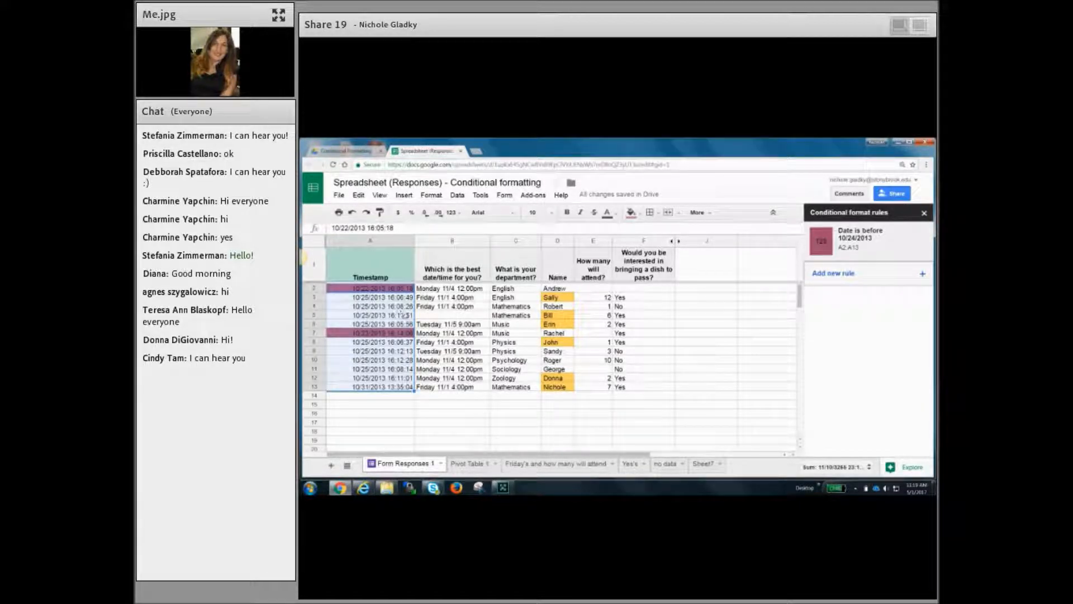
- Clear the fill color of the "Date is before 10/24/2013" rule on A2:A13 and save it
left_click(902, 244)
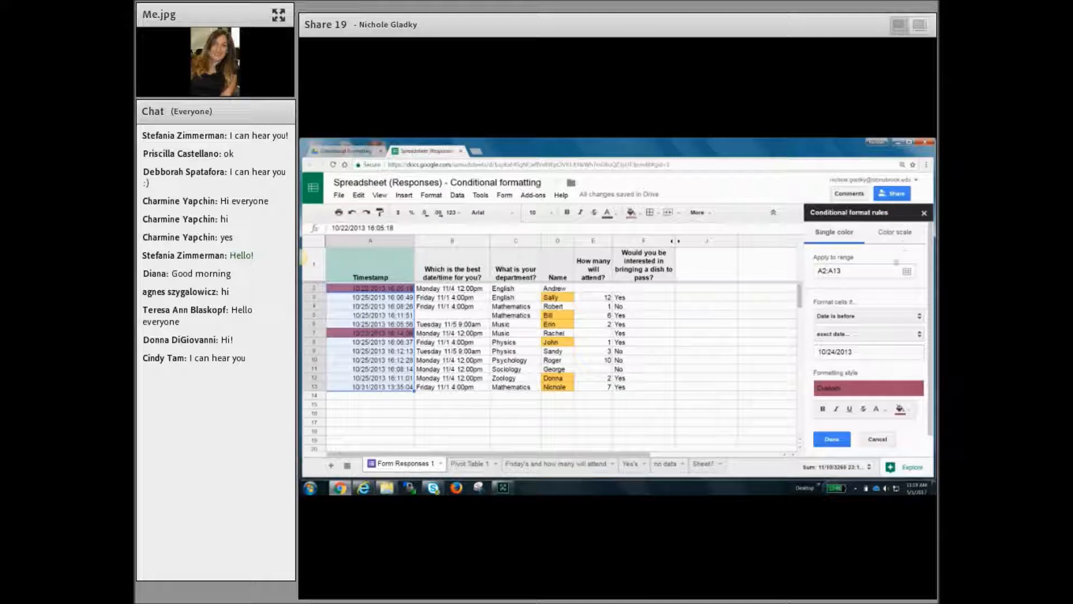
left_click(900, 408)
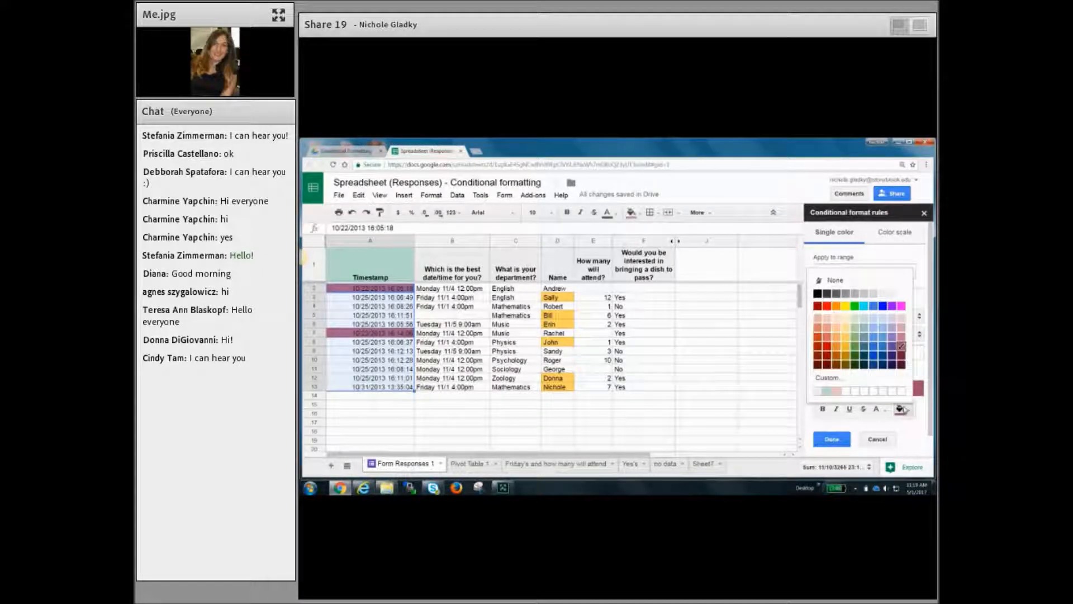
left_click(868, 302)
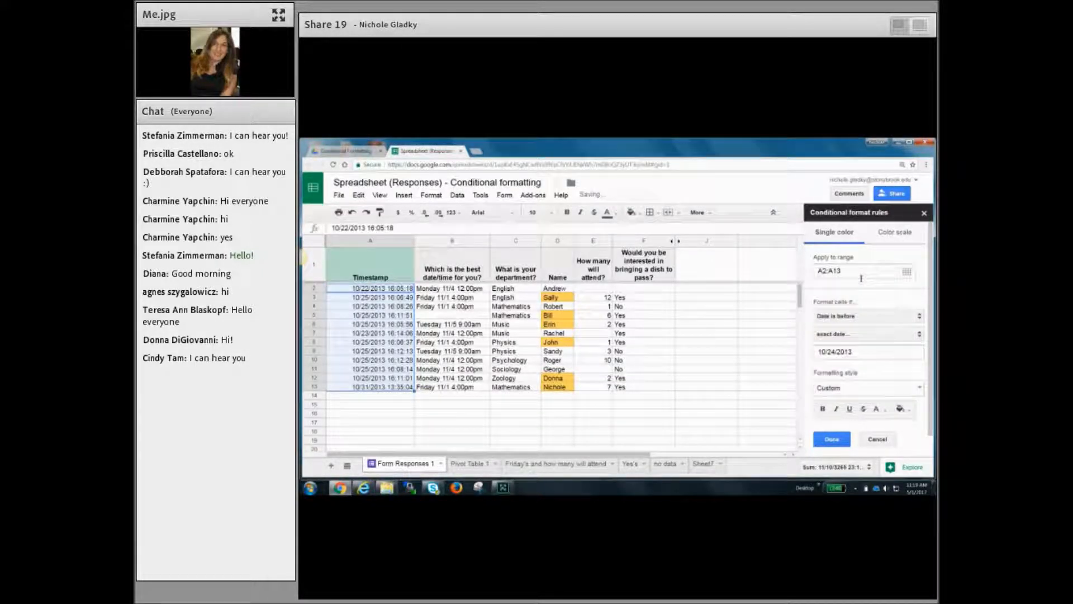
left_click(830, 440)
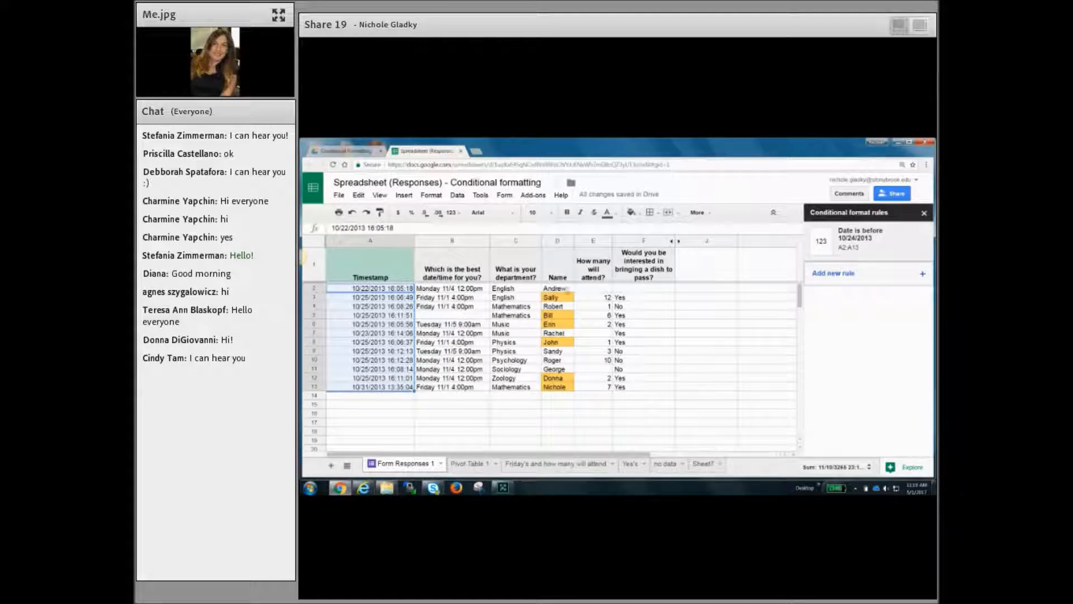
- Remove the fill color from the =F:F="Yes" rule on Name cells D2:D13, save it and deselect the column
left_click(566, 289)
left_click(553, 242)
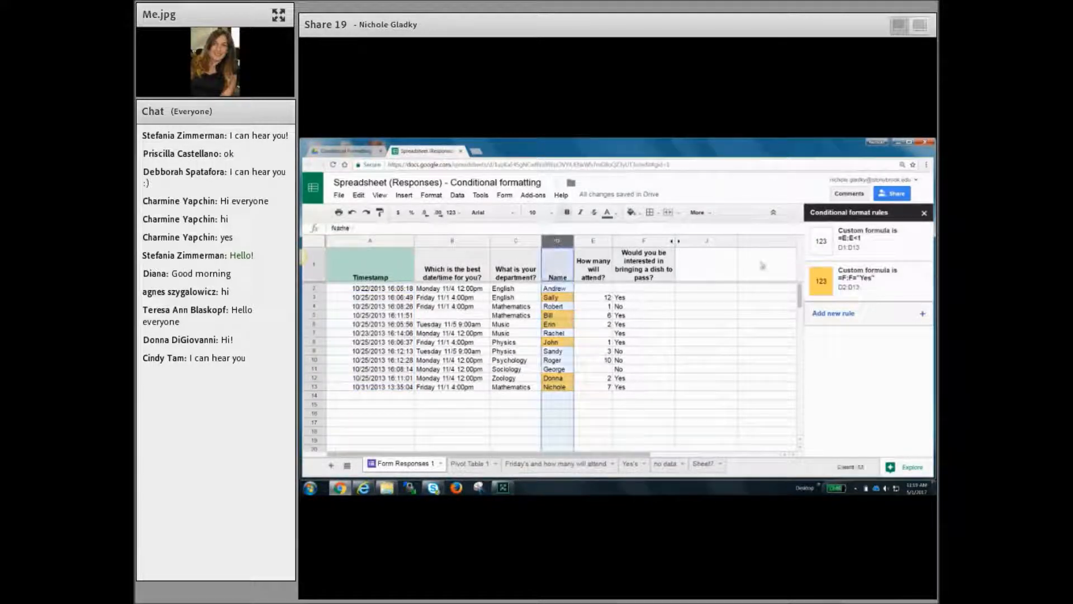
left_click(895, 293)
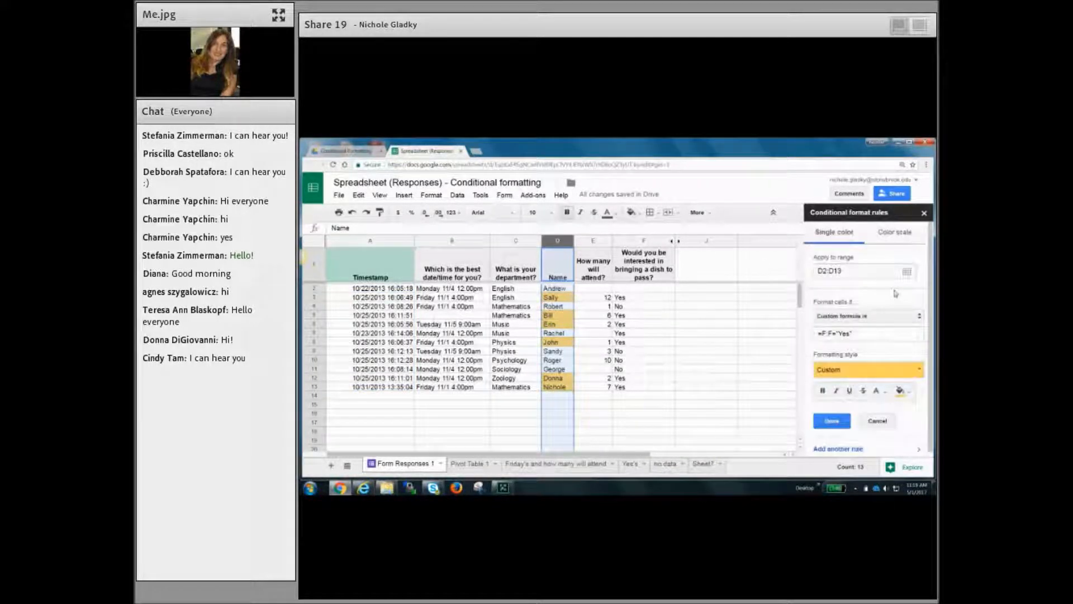
left_click(910, 396)
left_click(832, 406)
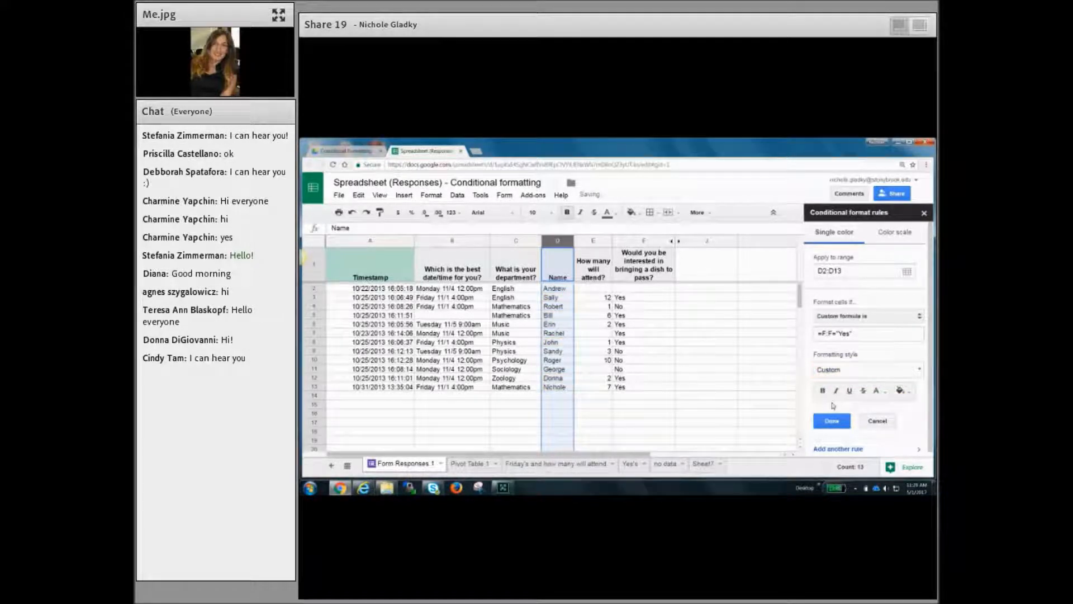
left_click(831, 419)
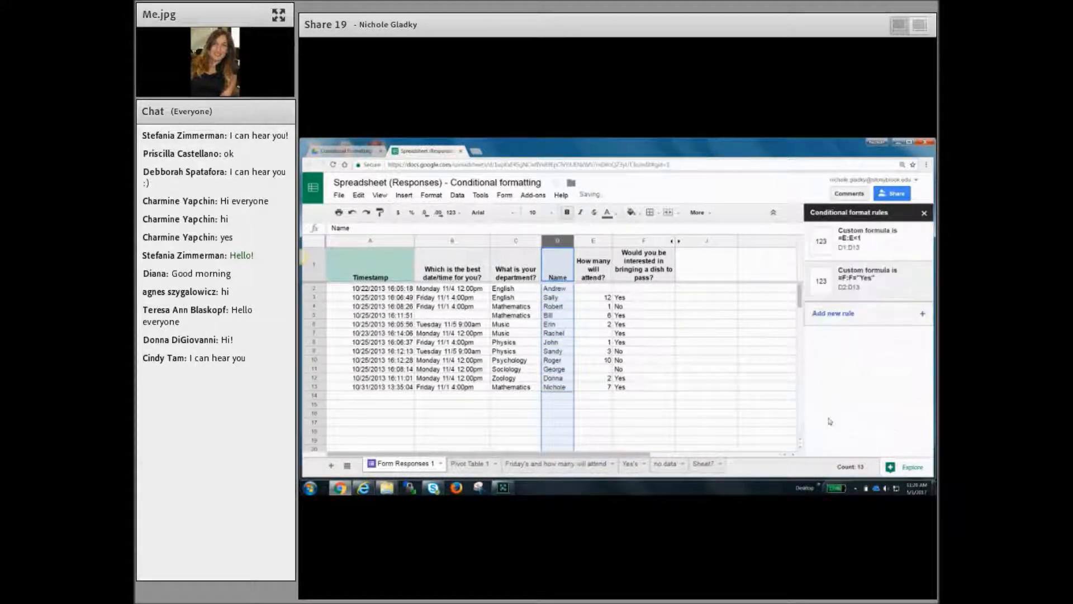
left_click(763, 405)
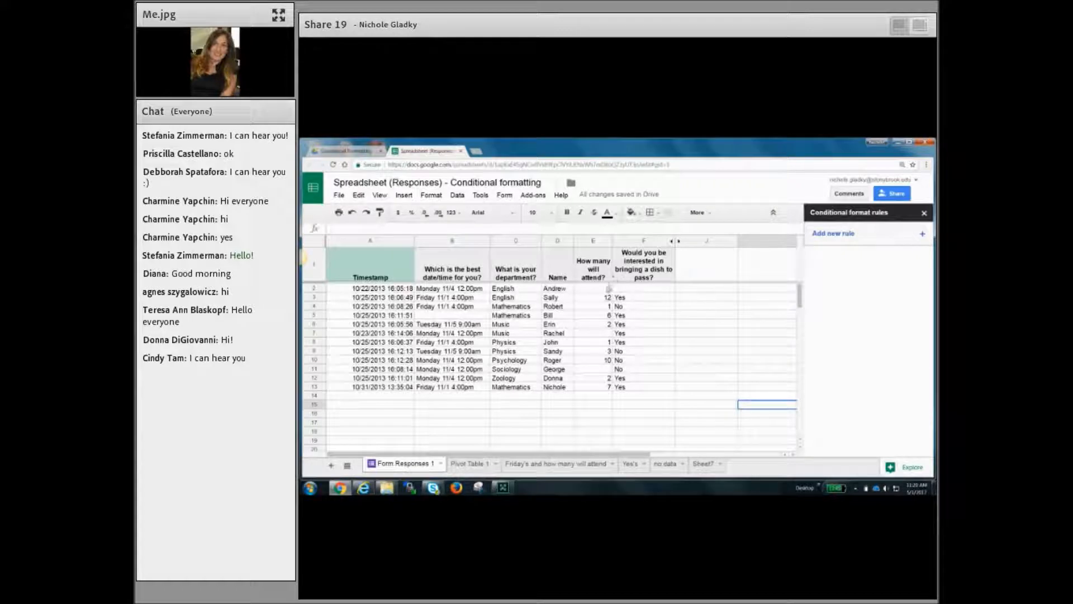
- Add a color scale rule to the attendance counts in E2:E13 using the "Red to white" preset
left_click_drag(607, 285, 600, 391)
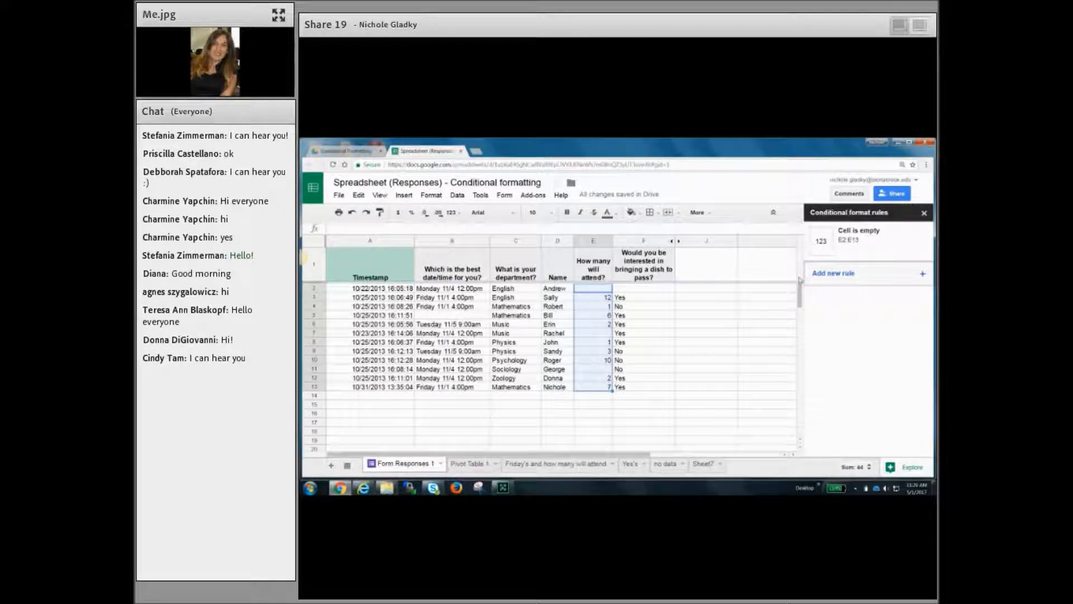
left_click(831, 277)
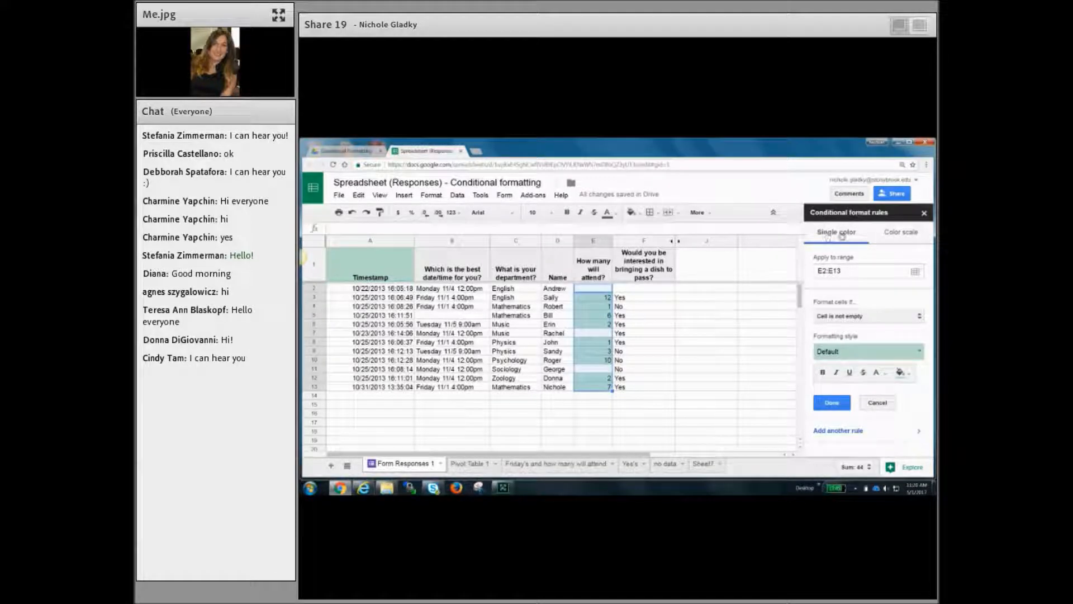
left_click(898, 234)
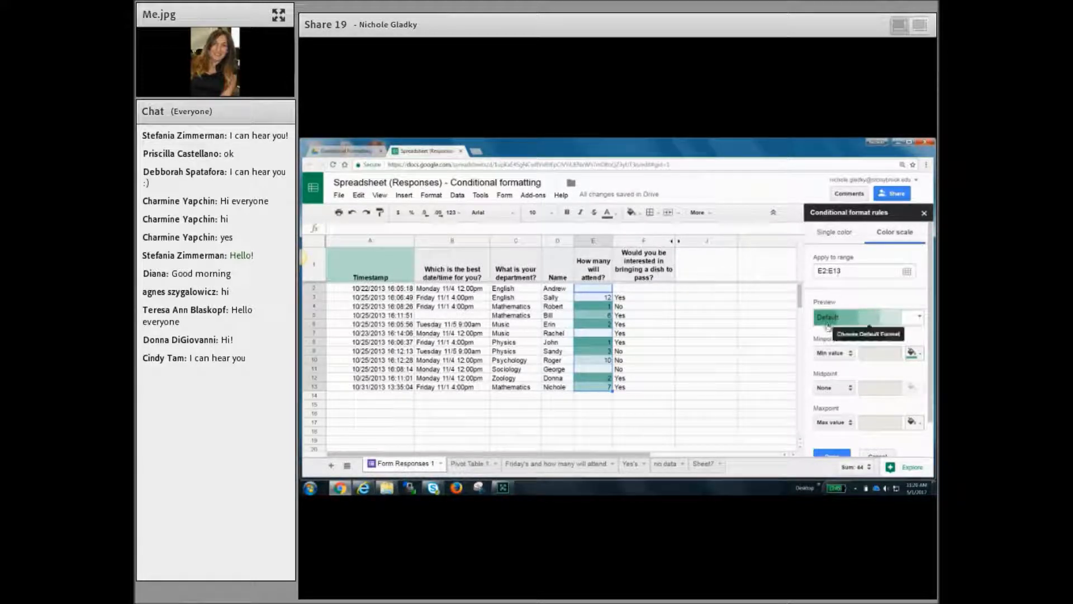
left_click(916, 318)
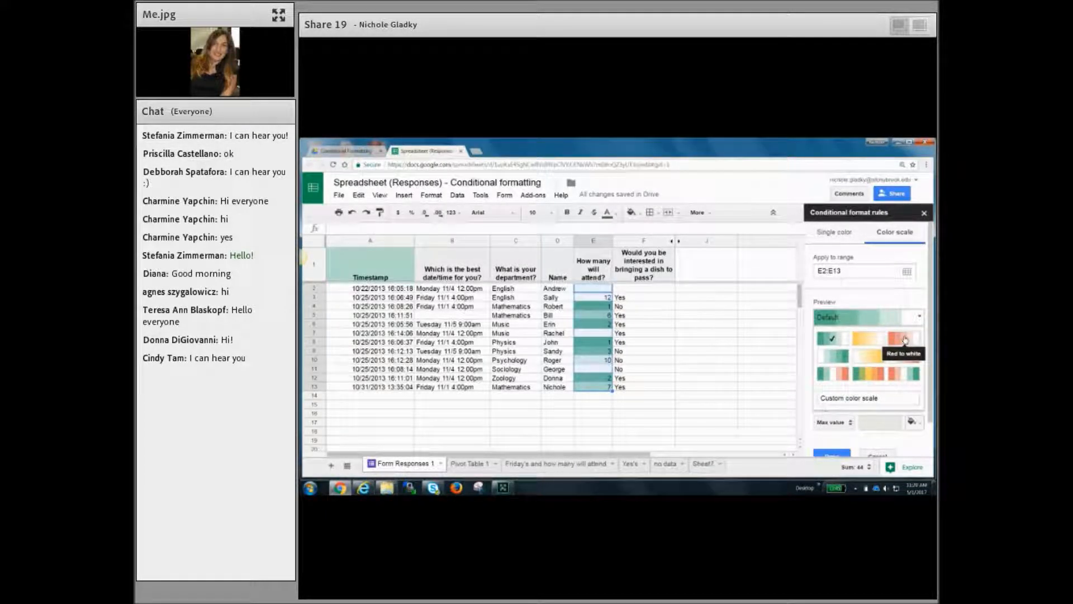
left_click(905, 339)
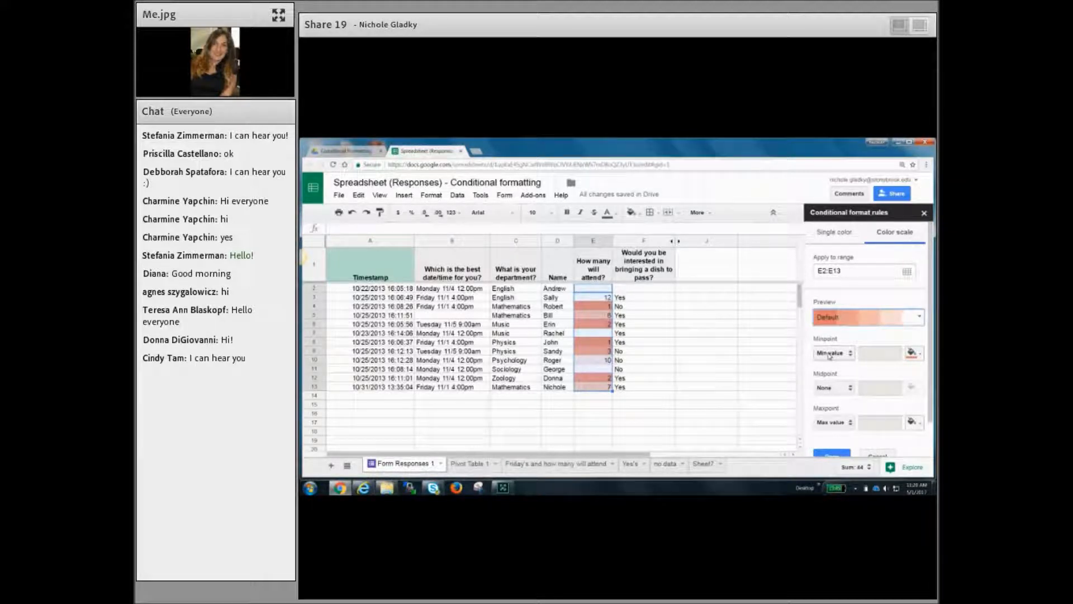
- Set the color scale's minpoint to Number 1 and its maxpoint to Number 12, and save the rule
left_click(829, 353)
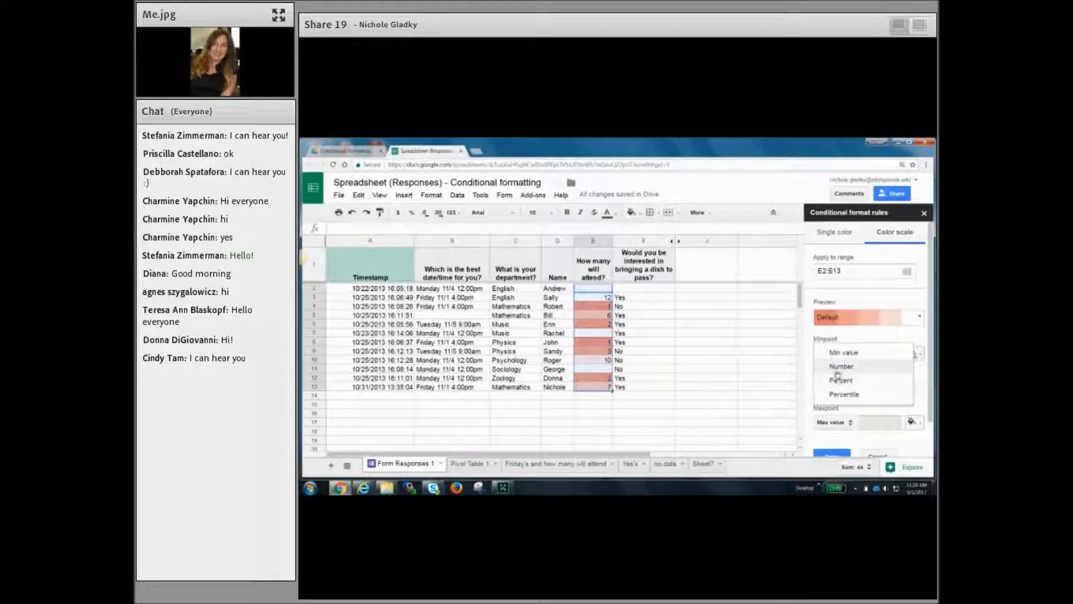
left_click(837, 367)
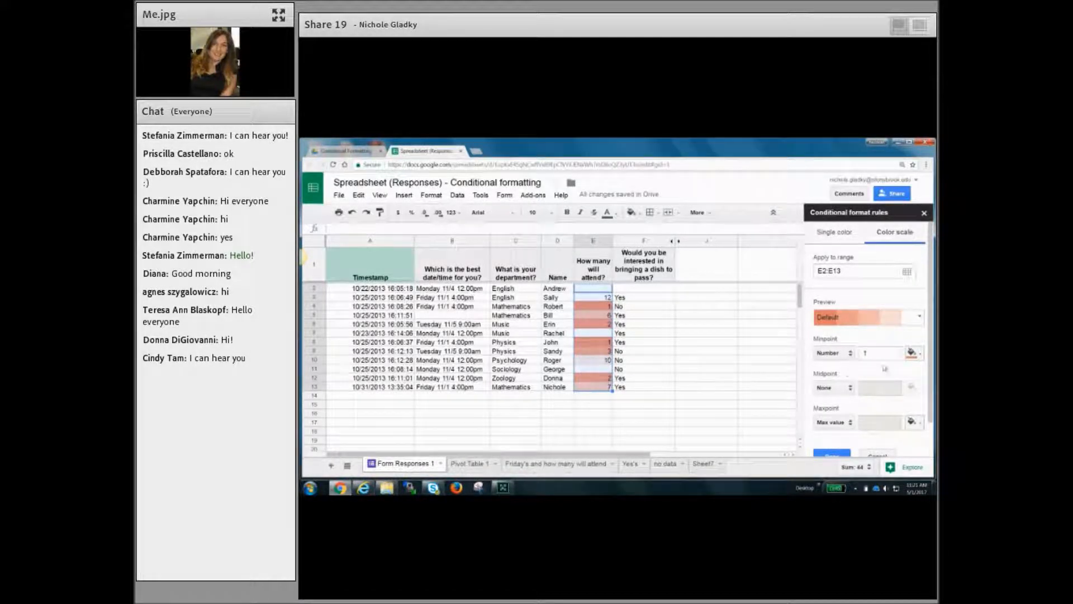
left_click(832, 423)
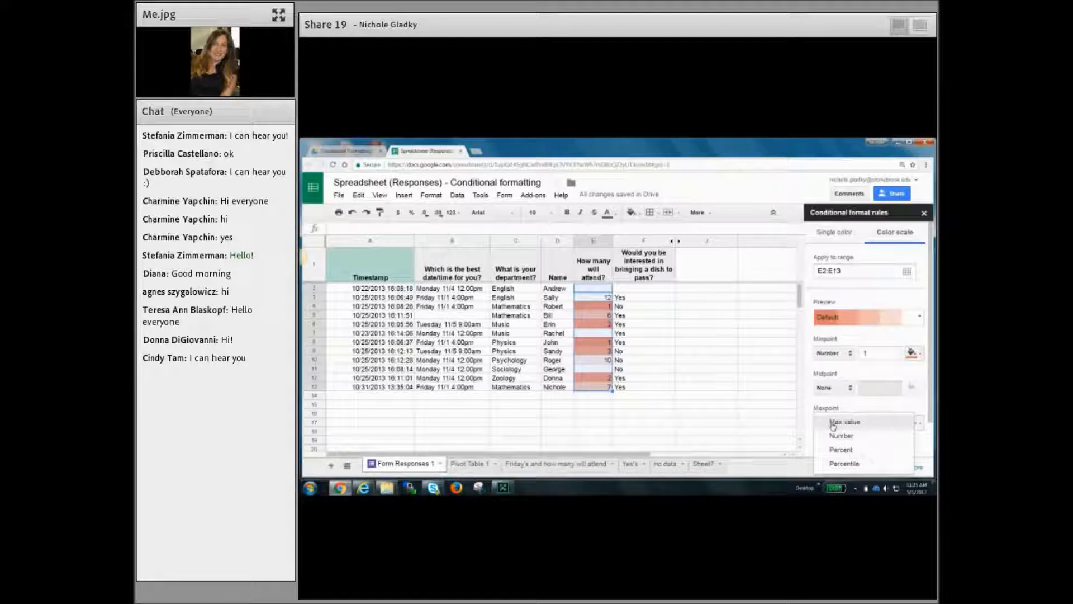
left_click(859, 431)
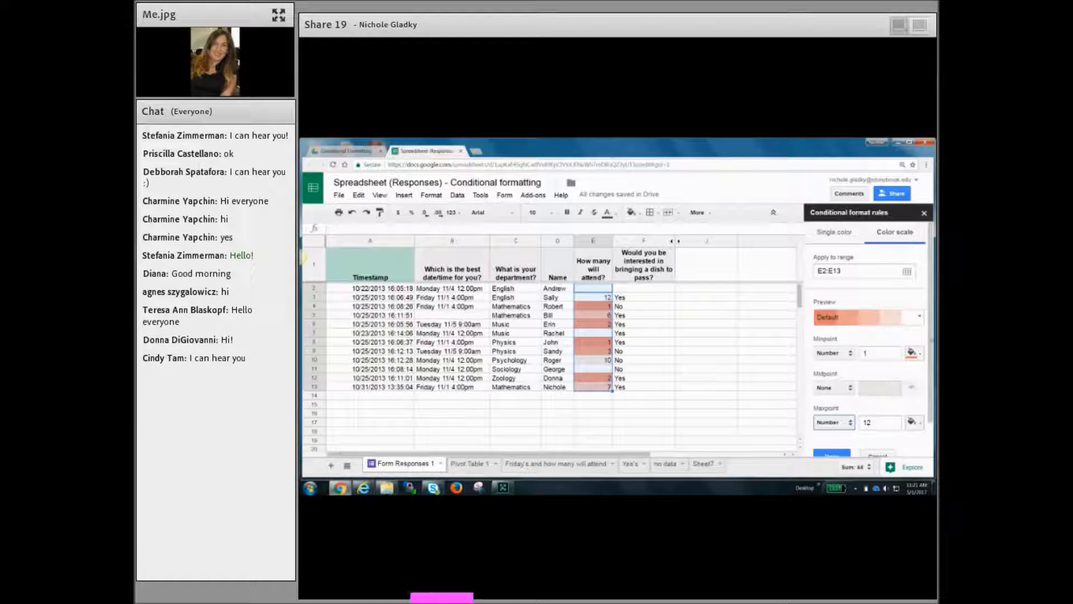
scroll(932, 343, "down", 1)
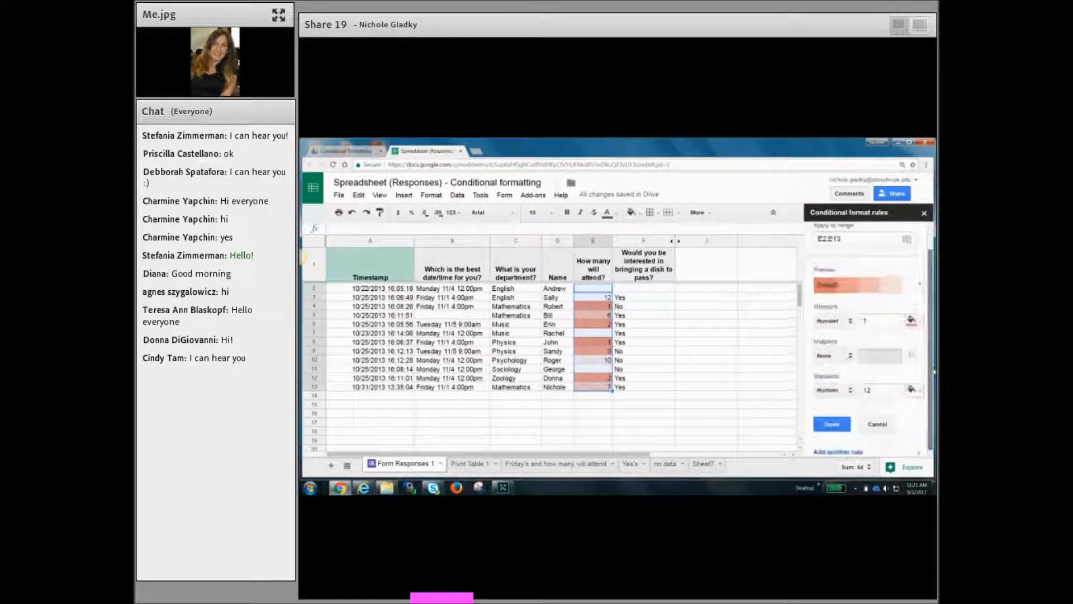
left_click(832, 424)
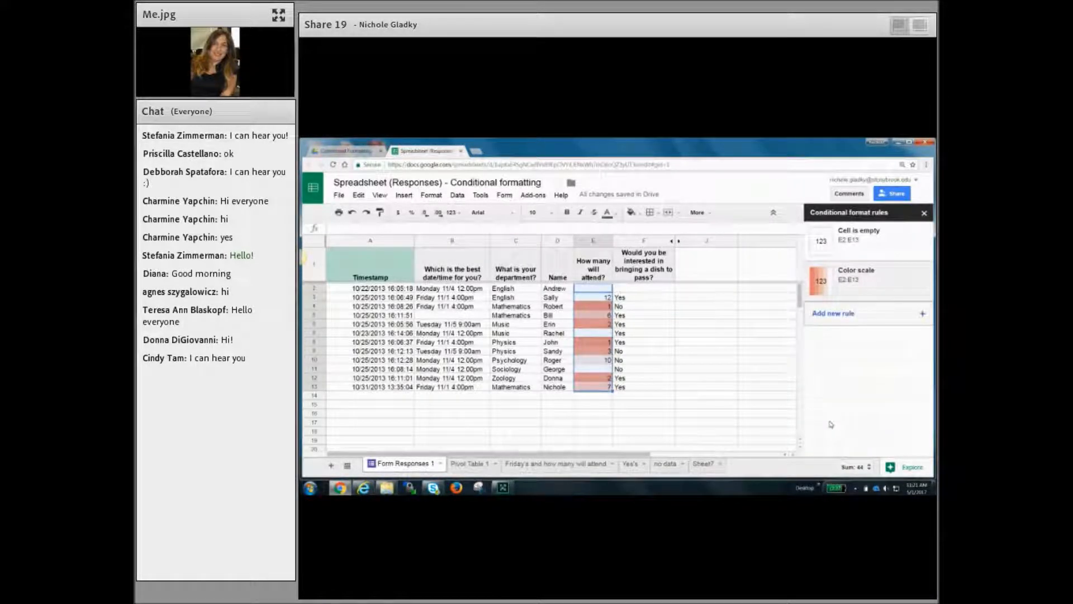
left_click(687, 363)
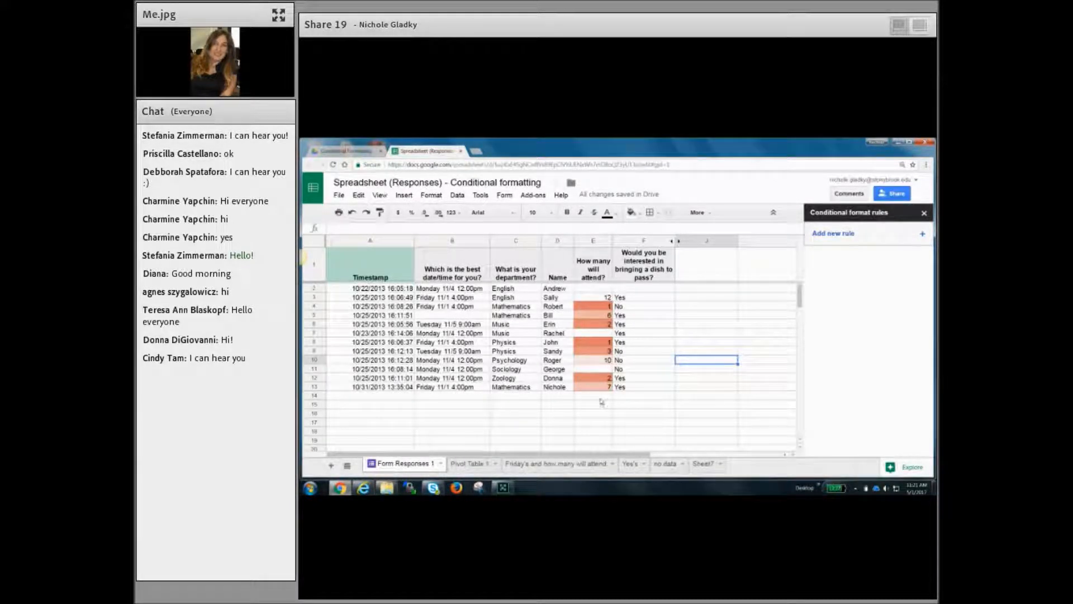
- Enter 10 as the attendance count in the empty cell E7
right_click(598, 333)
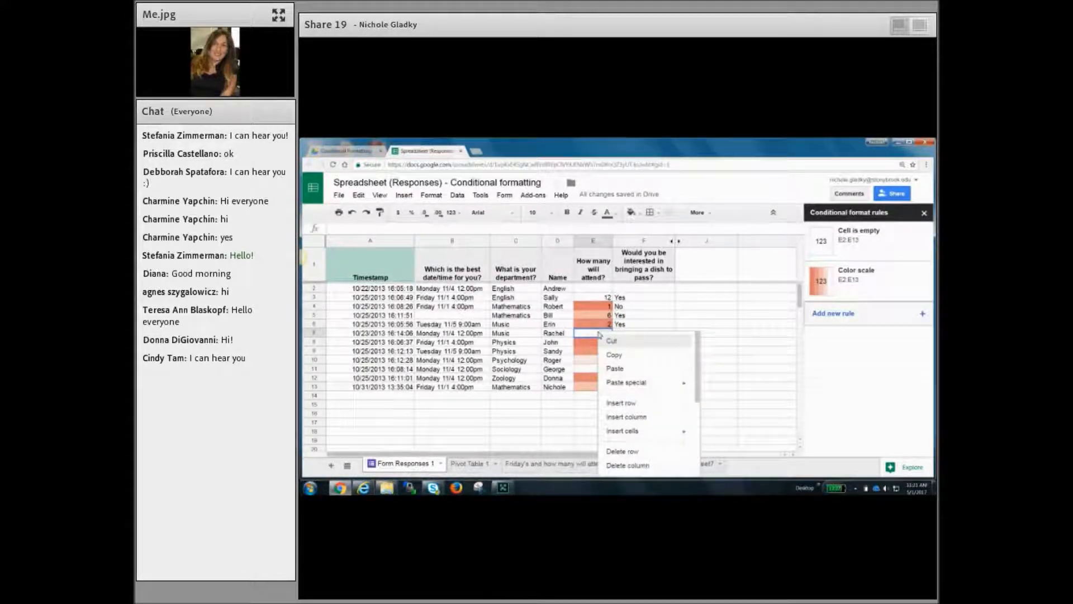
left_click(596, 333)
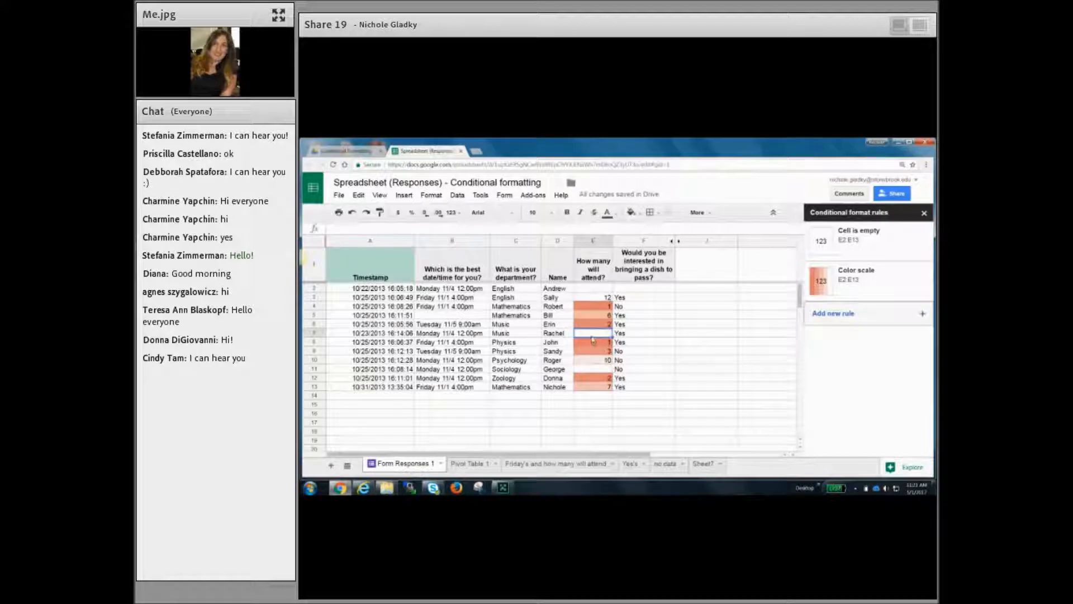
type("10")
left_click(593, 370)
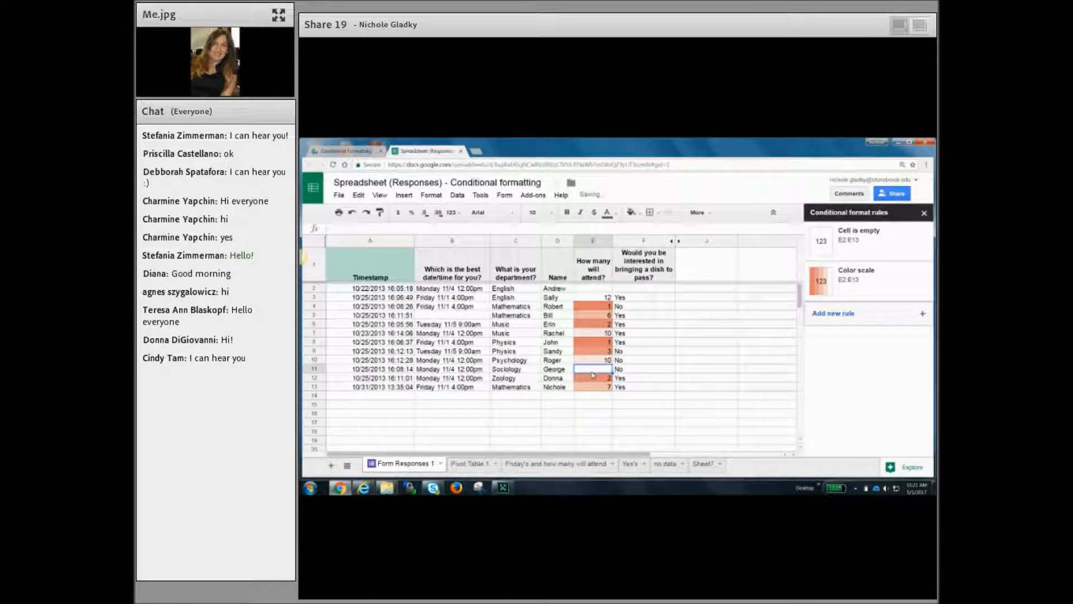
- Enter 11 as the attendance count in the empty cell E11
type("11")
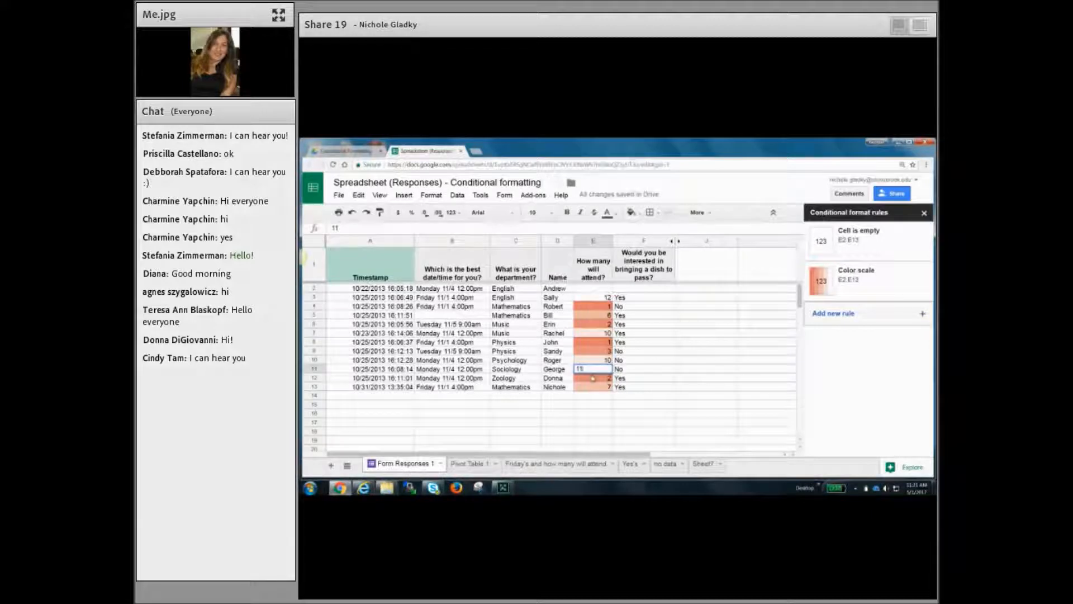
left_click(610, 416)
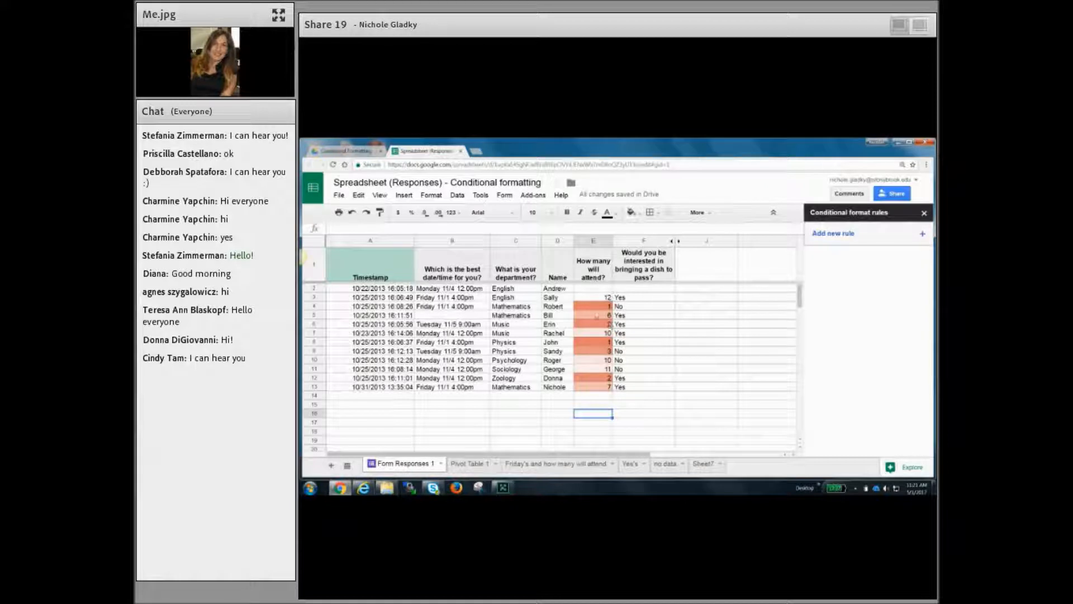
- Recolor the color scale on attendance counts E2:E13 with a white minpoint and a dark magenta maxpoint, and save the rule
left_click_drag(593, 288, 595, 387)
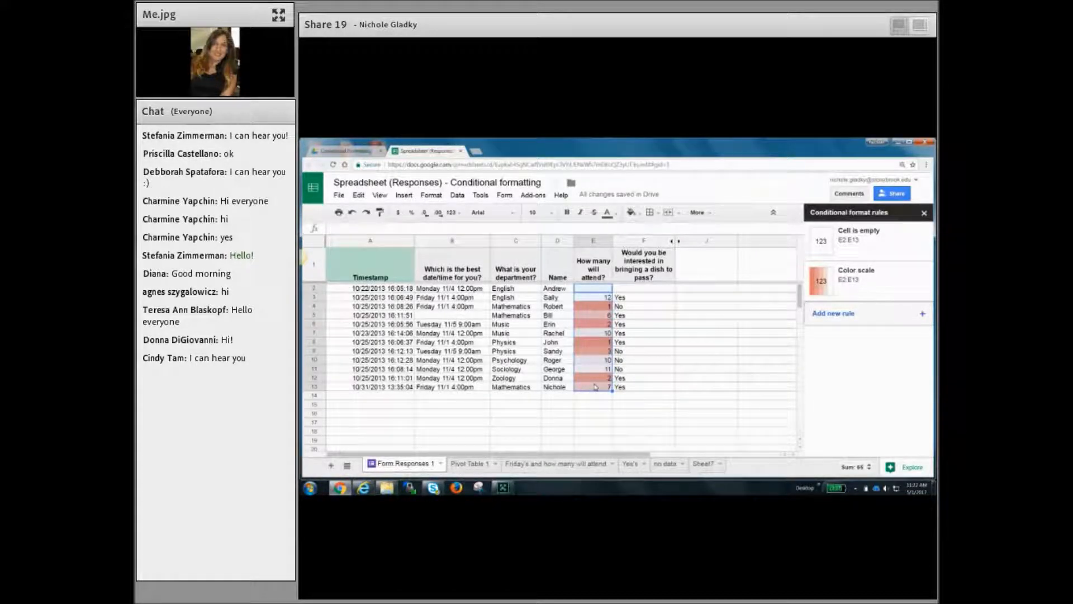
left_click(870, 292)
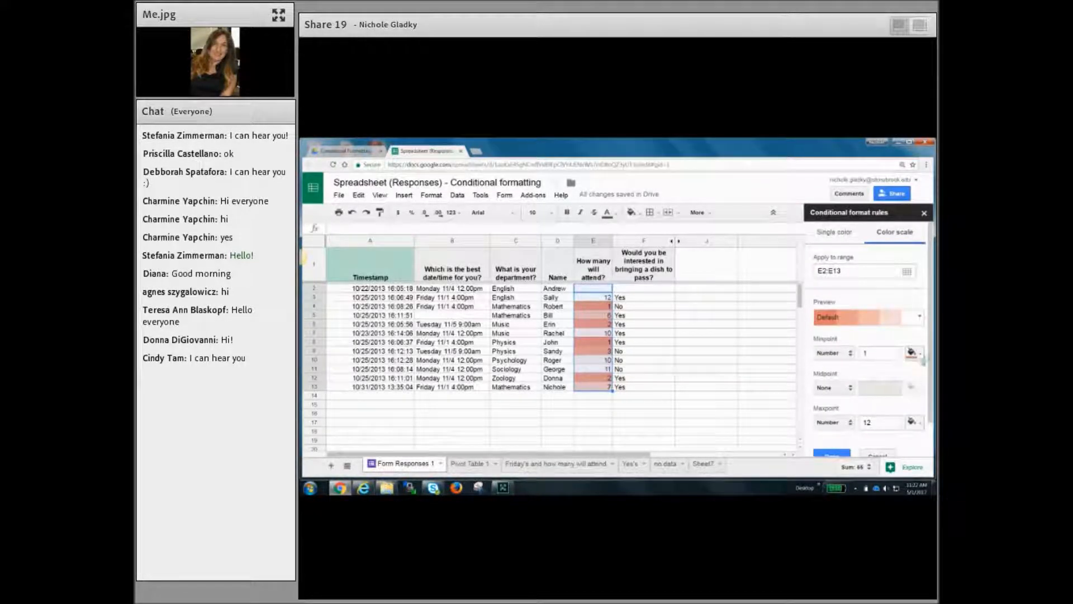
left_click(912, 354)
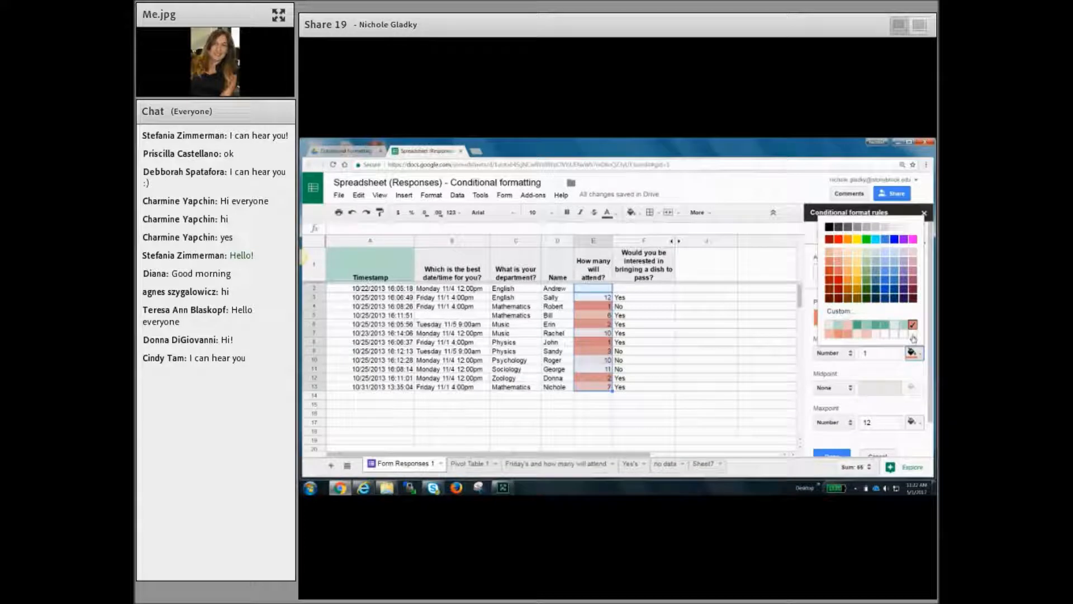
left_click(912, 336)
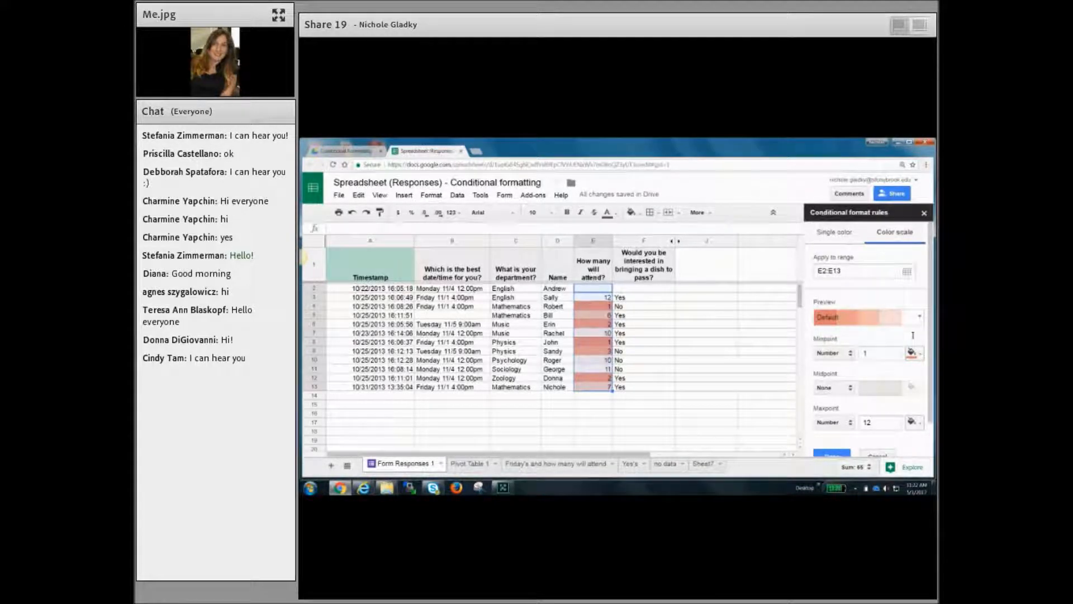
left_click(912, 353)
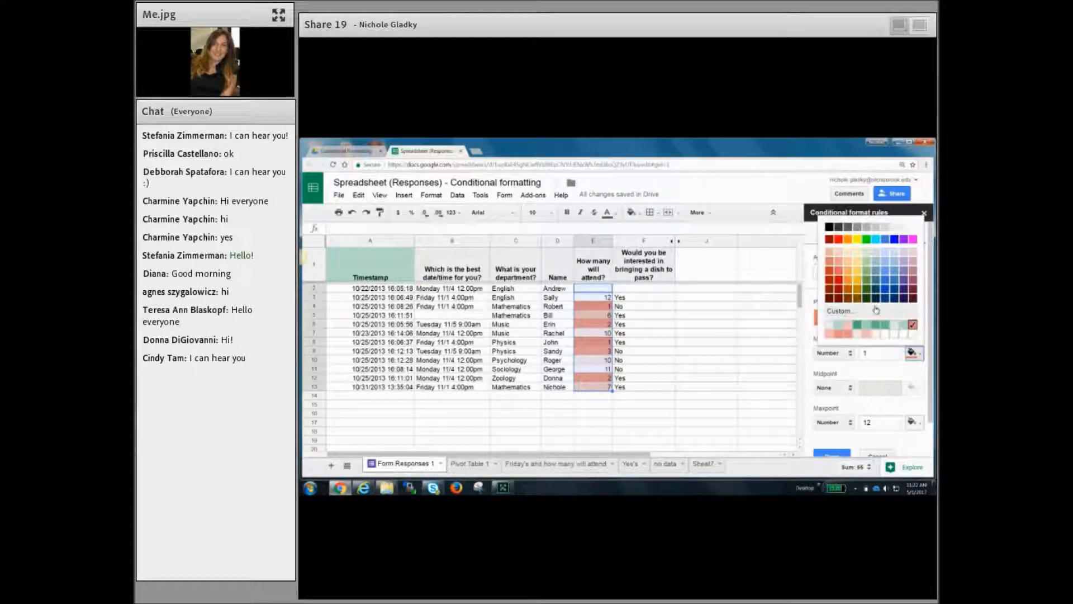
left_click(912, 227)
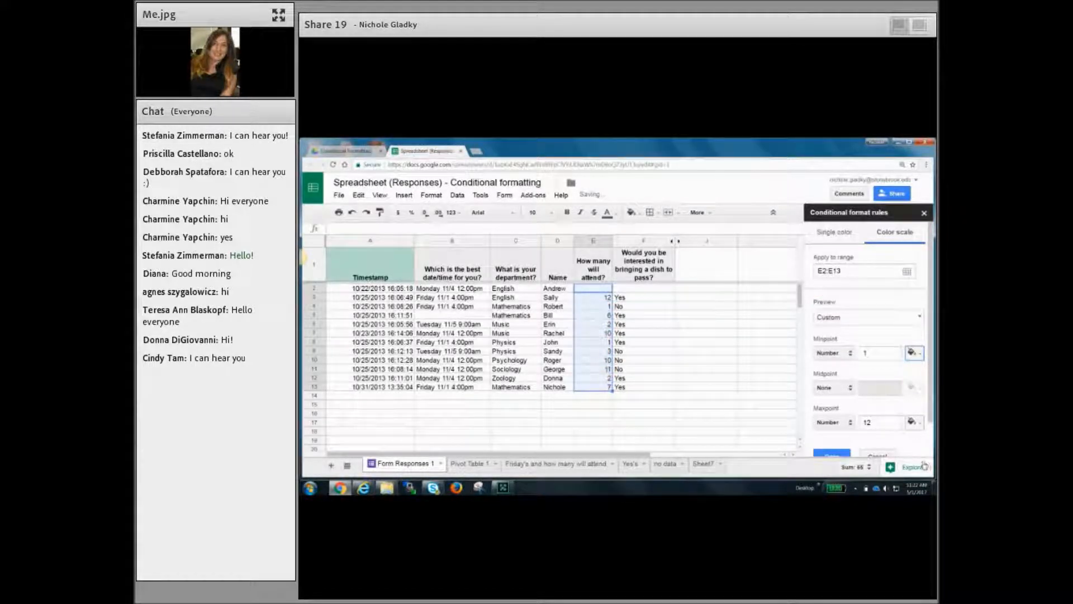
left_click(913, 423)
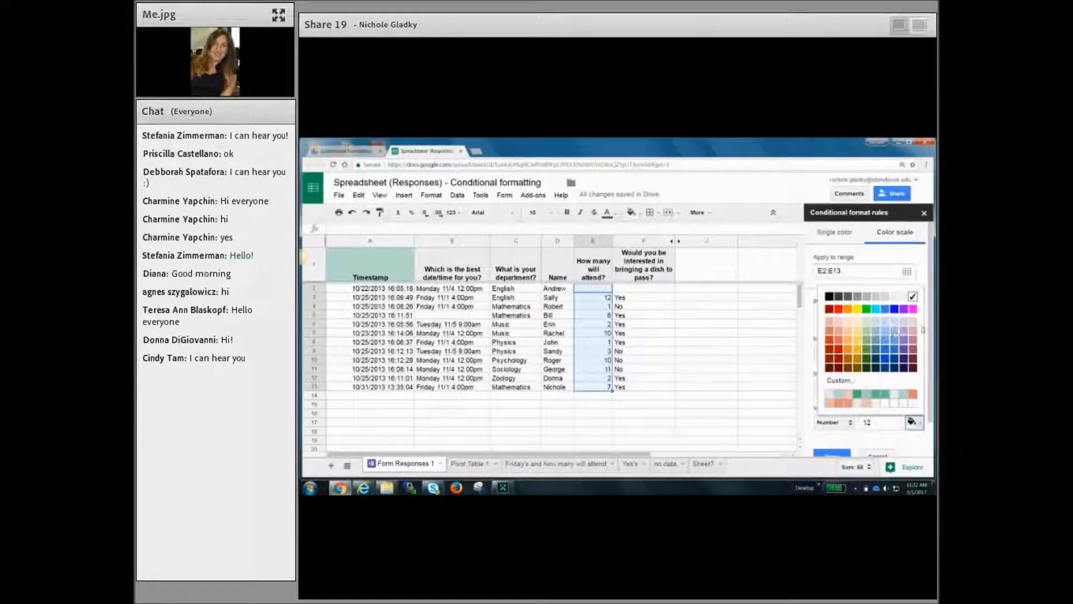
left_click(913, 358)
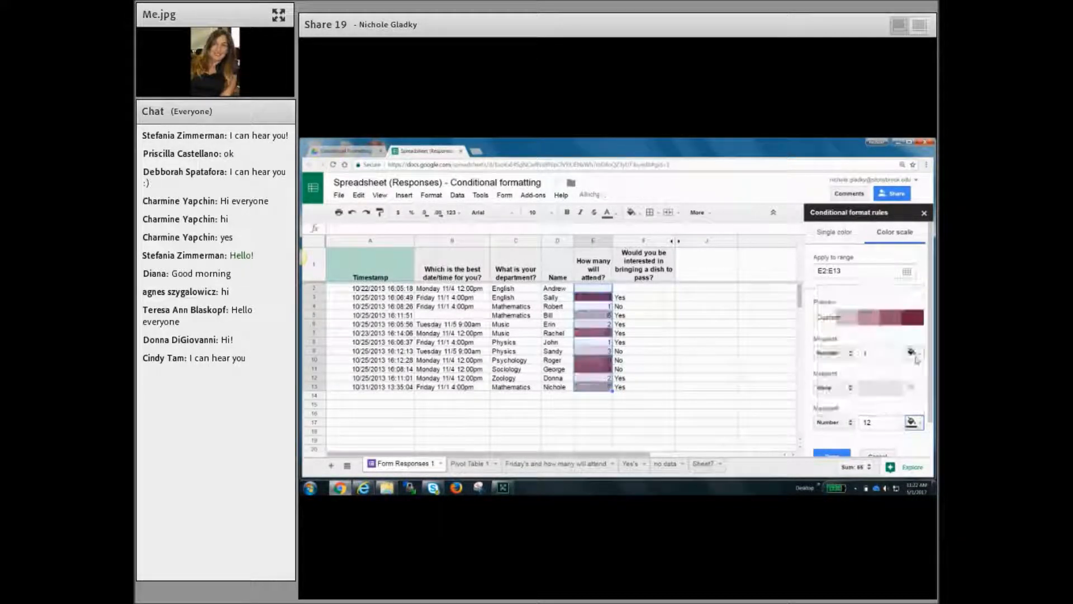
left_click(836, 453)
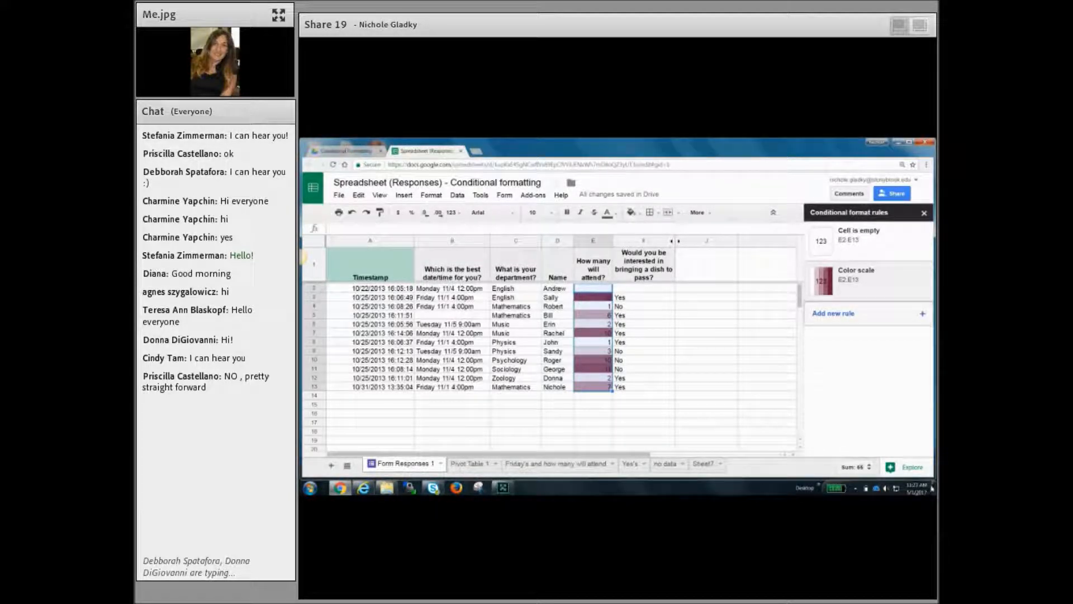
left_click(923, 214)
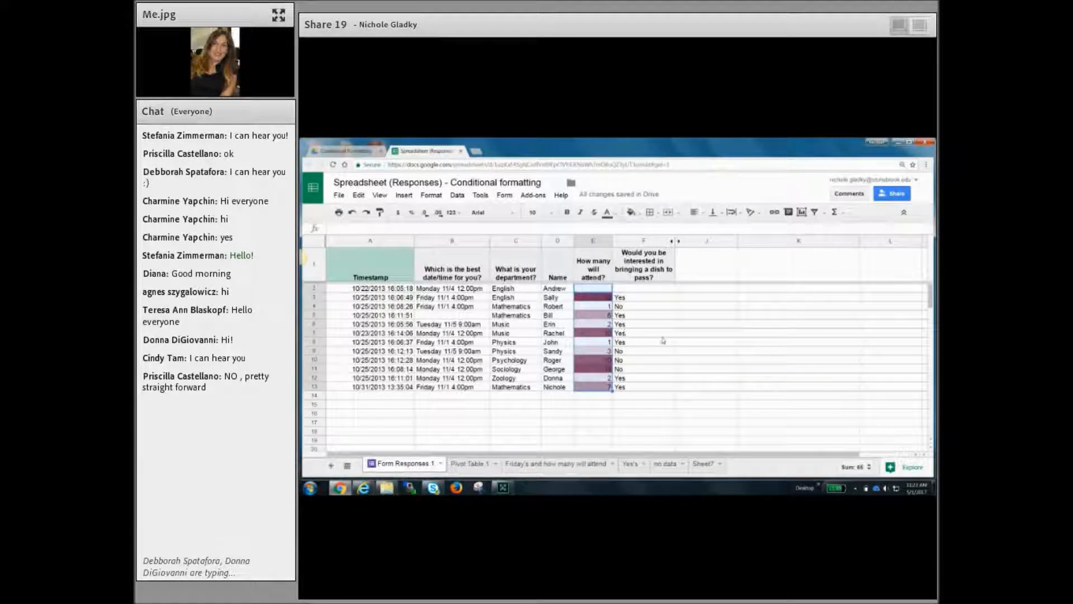
left_click(696, 405)
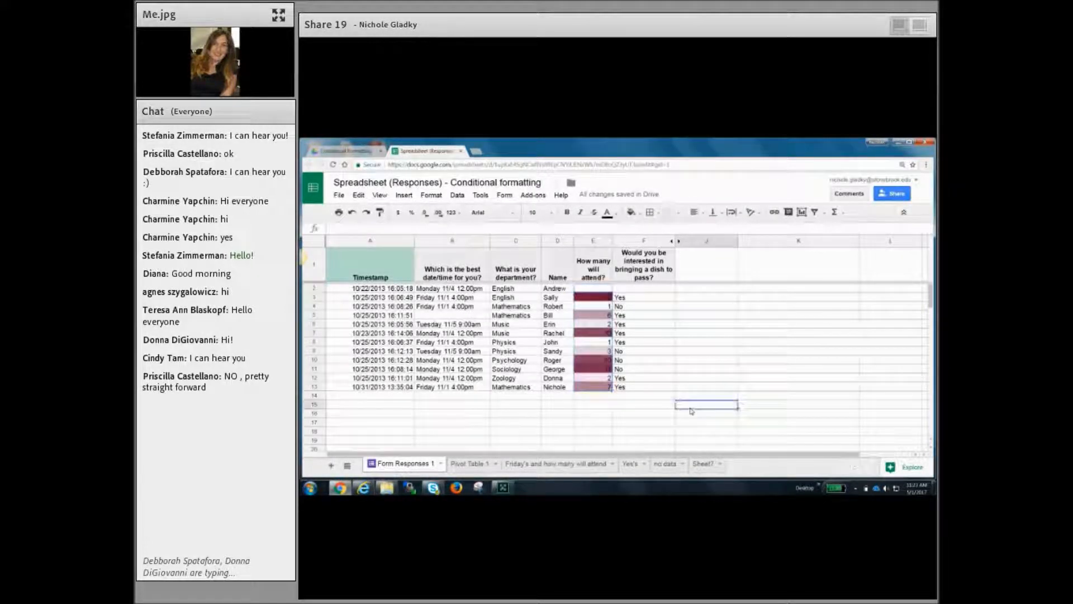
left_click(431, 195)
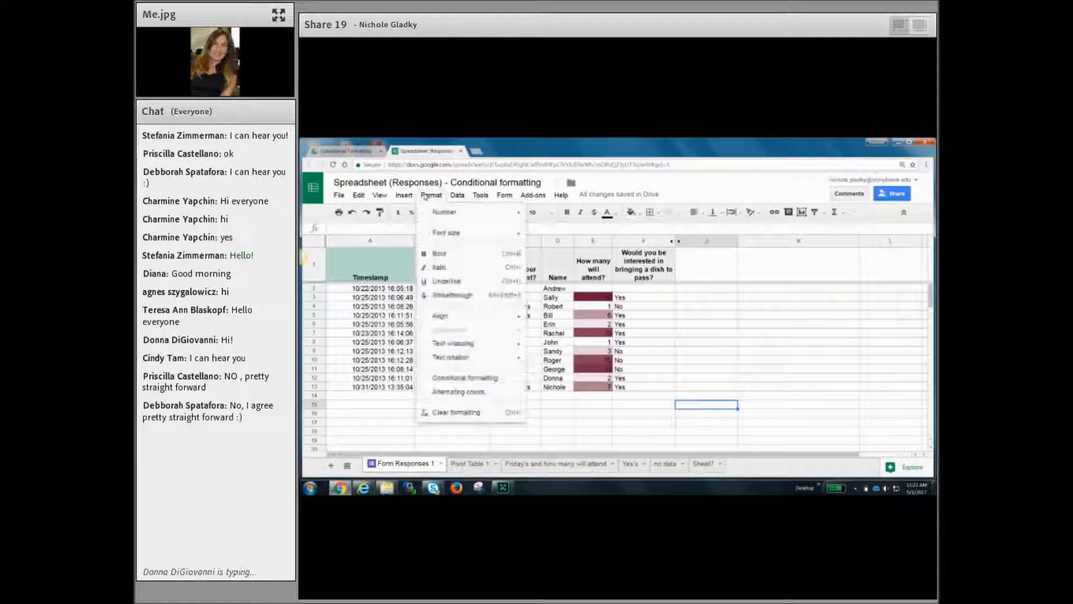
left_click(460, 380)
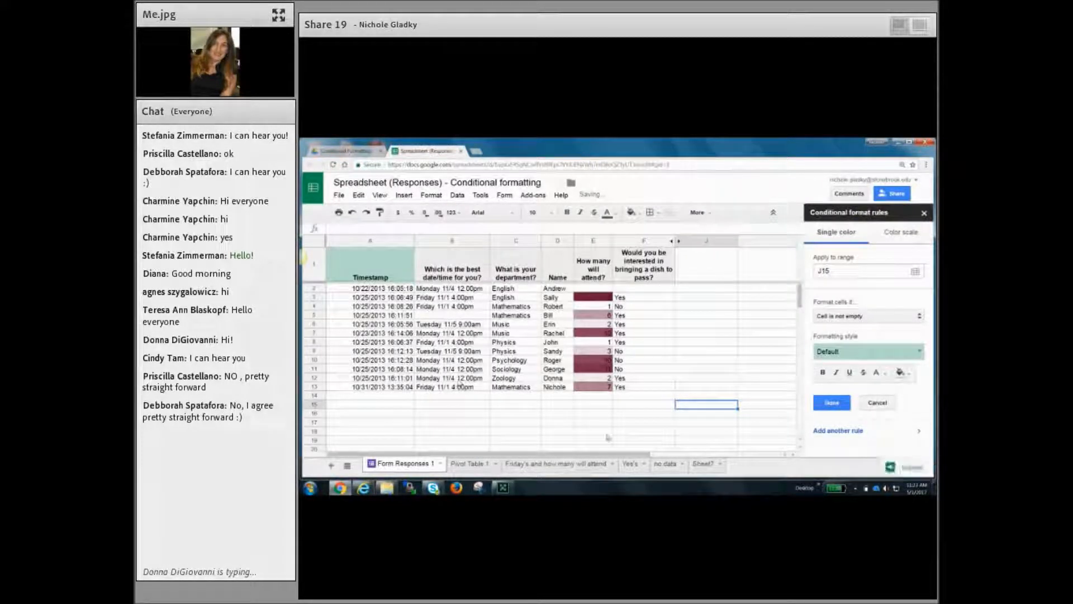
left_click(877, 402)
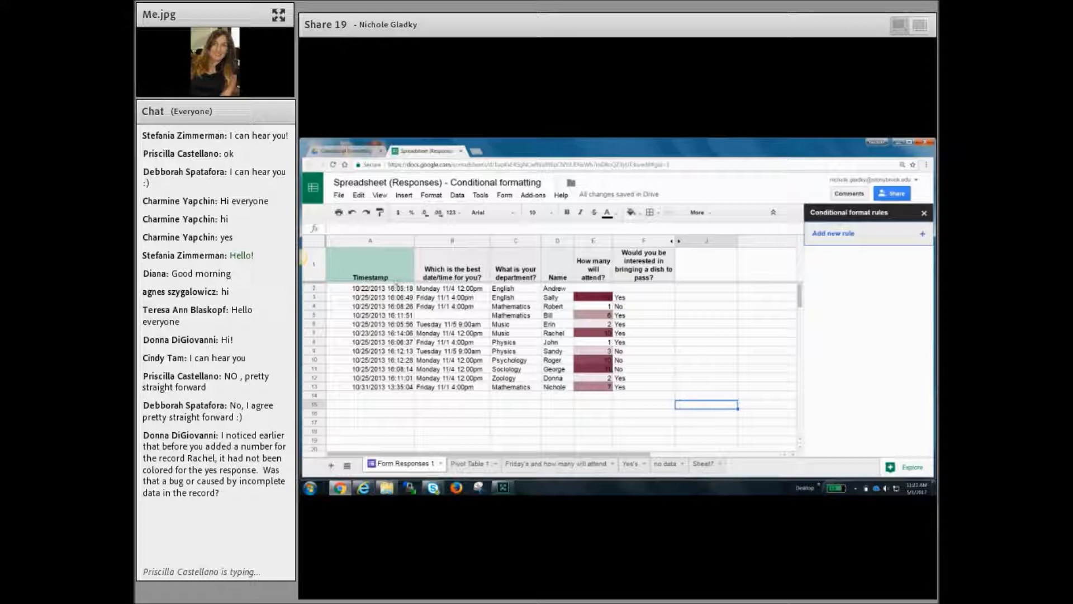
- List the rules for the whole sheet, set the fill of the =E:E<1 rule on D1:D13 to dark magenta, and save it
left_click(315, 242)
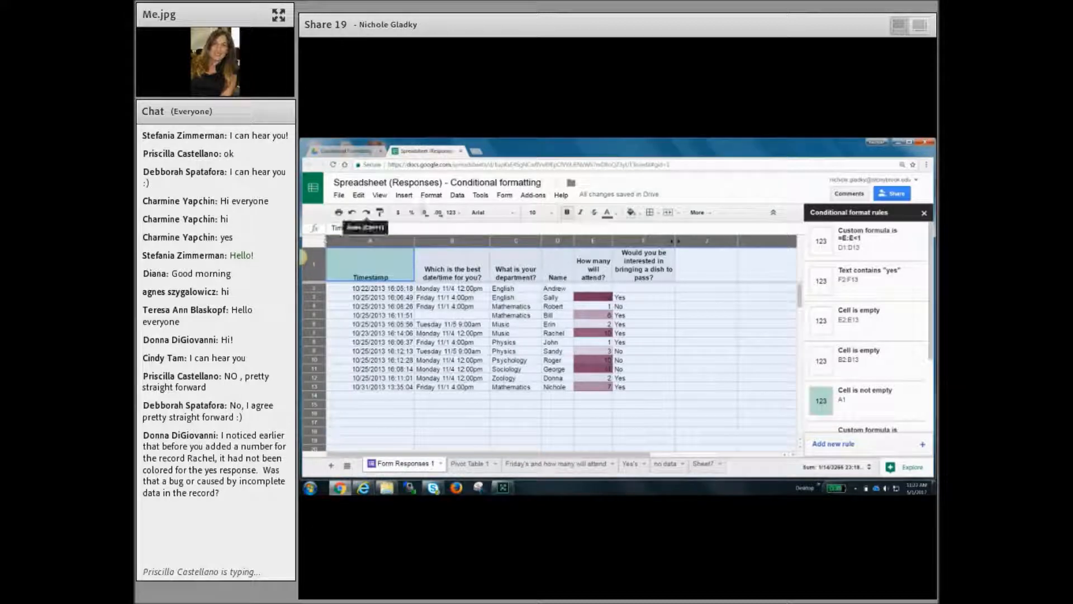
left_click(431, 195)
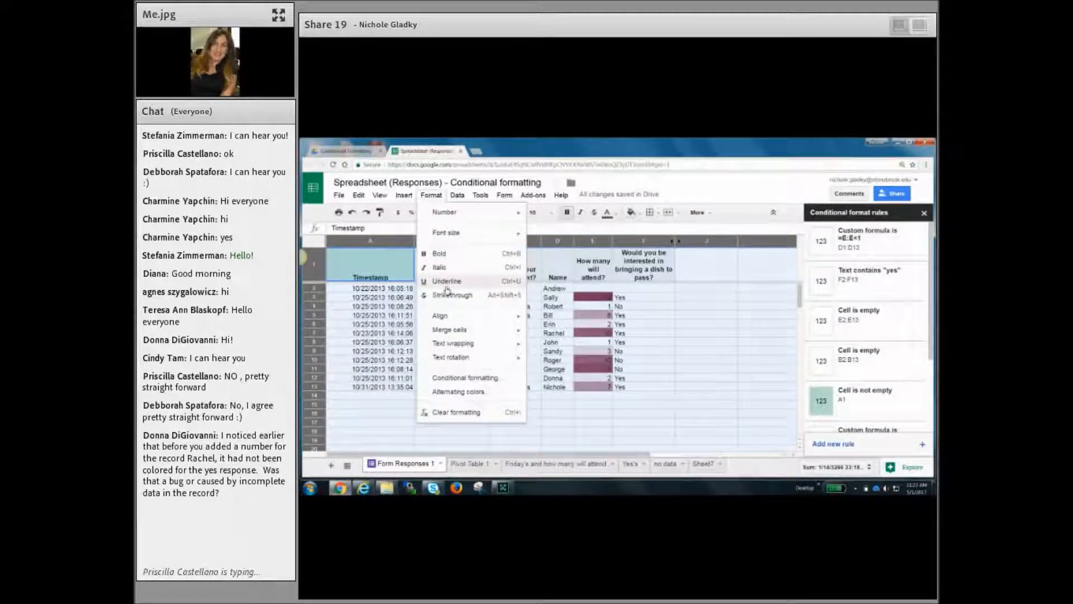
left_click(460, 377)
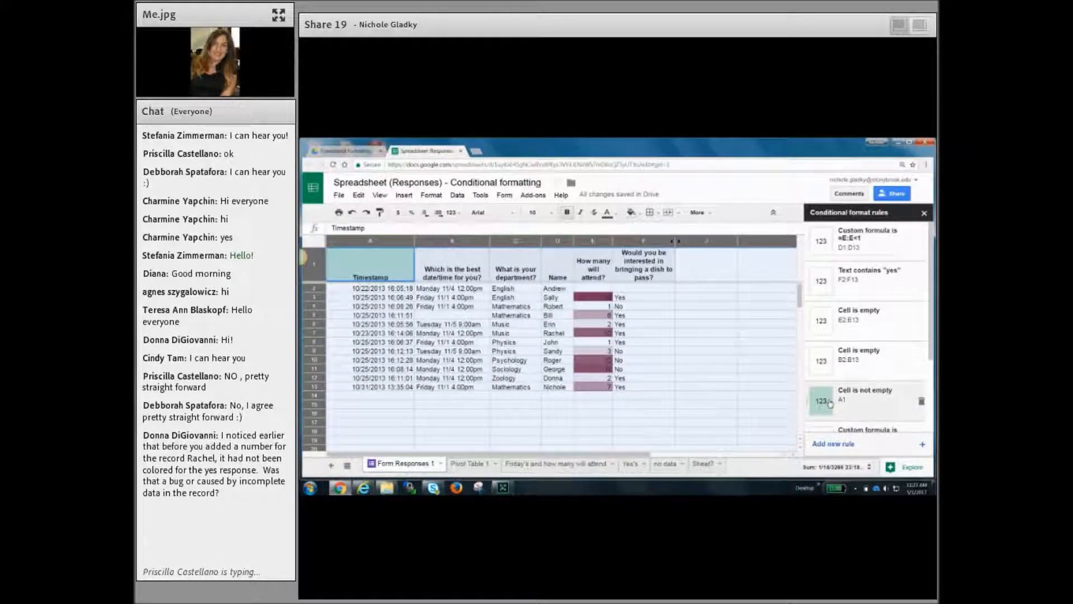
left_click(870, 253)
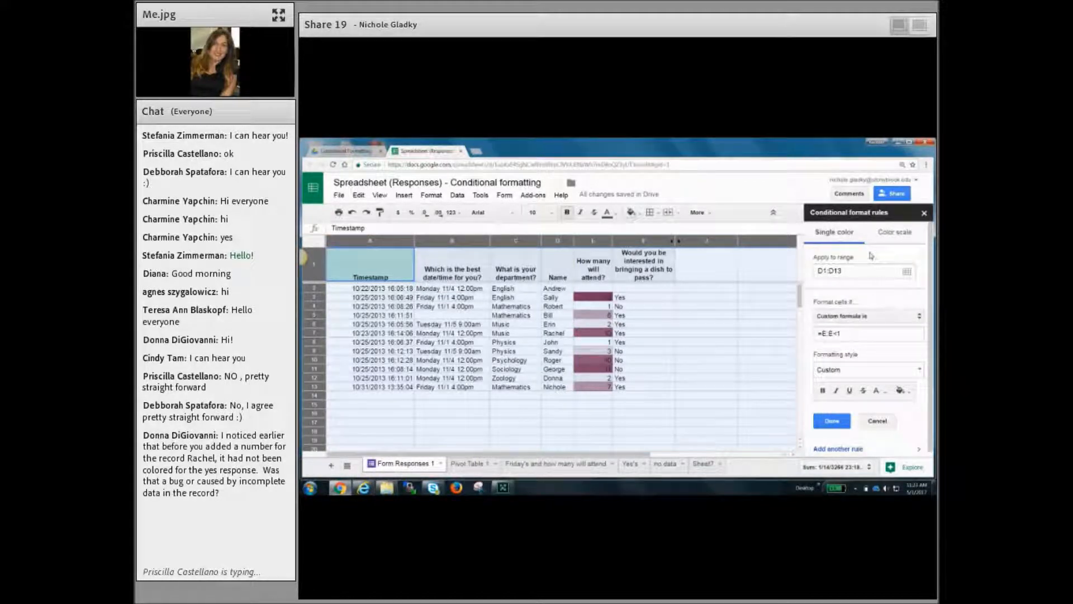
left_click(902, 390)
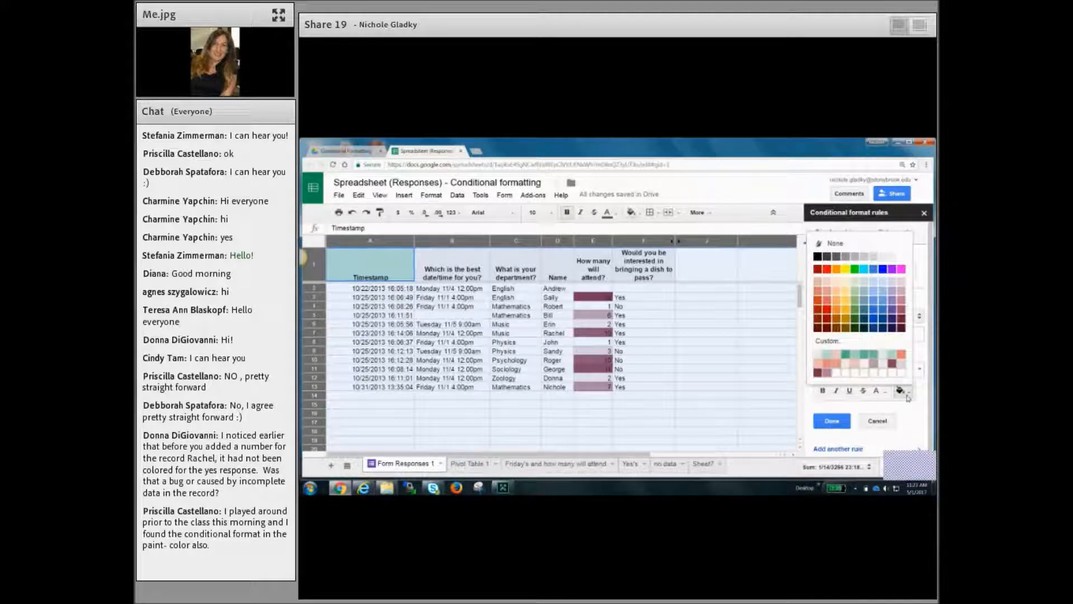
left_click(899, 309)
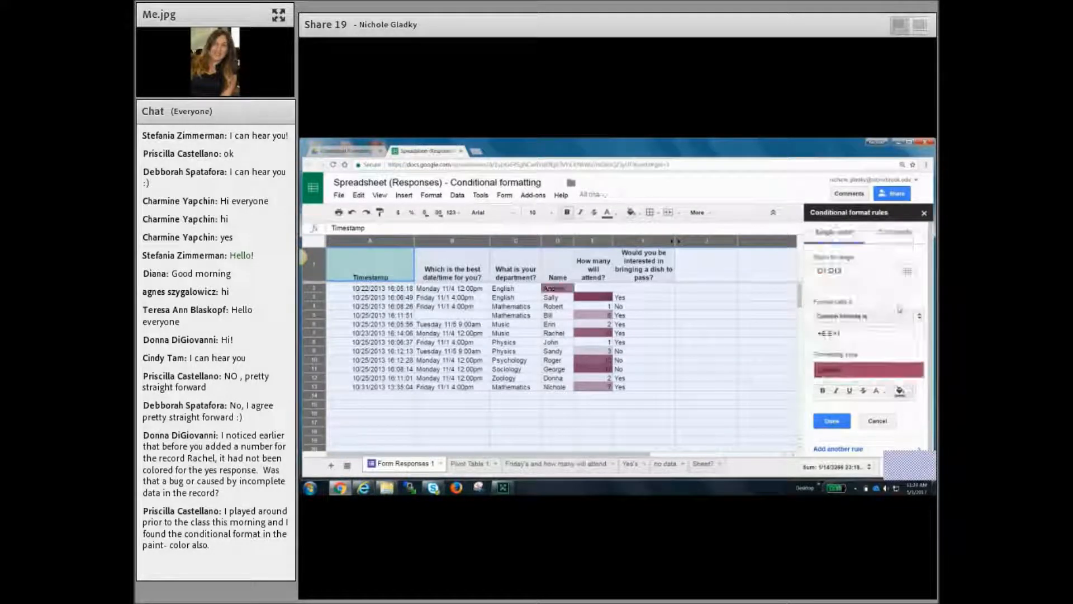
left_click(840, 425)
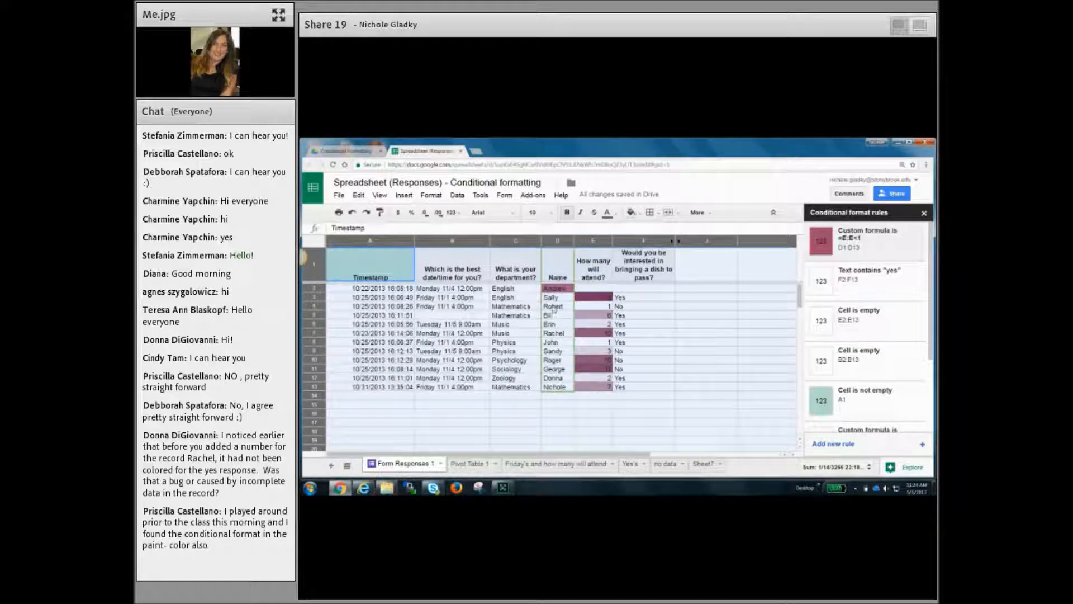
- Set the fill of the =F:F="Yes" rule on Name cells D2:D13 to orange and save it
left_click(558, 288)
left_click_drag(557, 297, 563, 393)
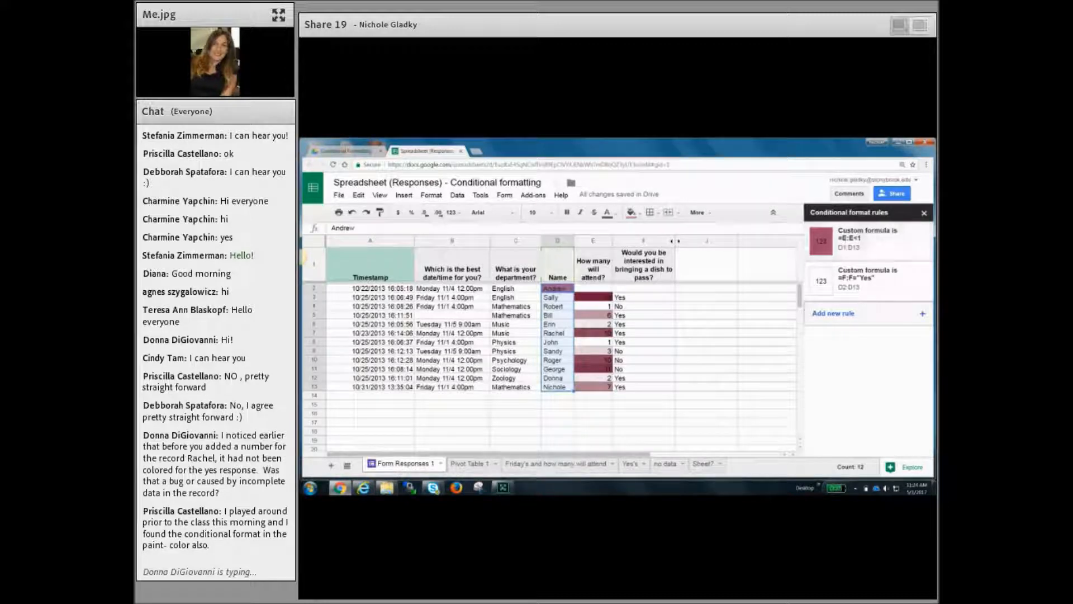
left_click(889, 279)
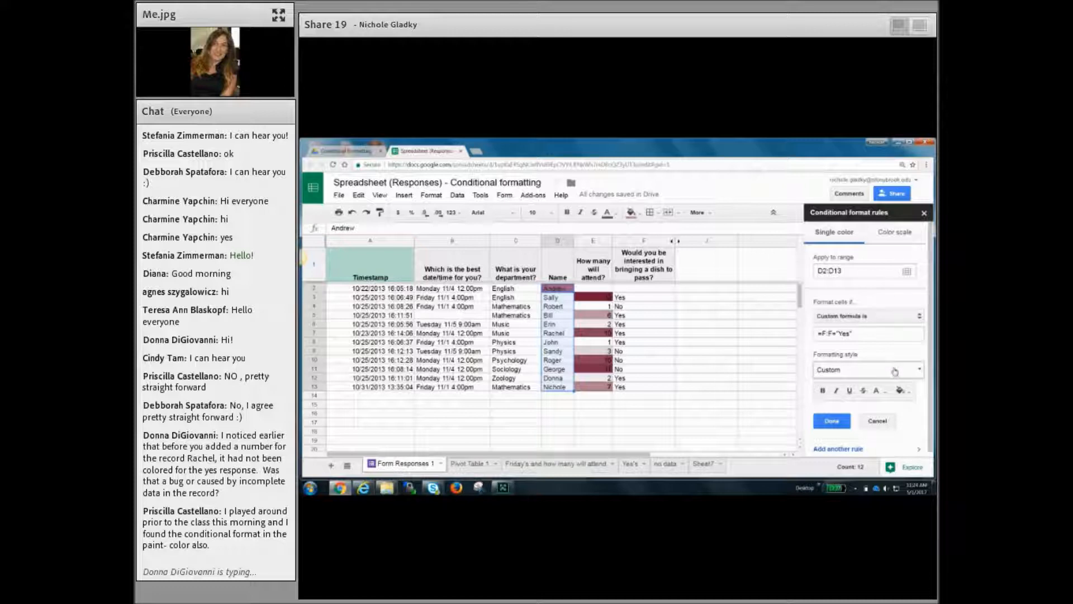
left_click(901, 391)
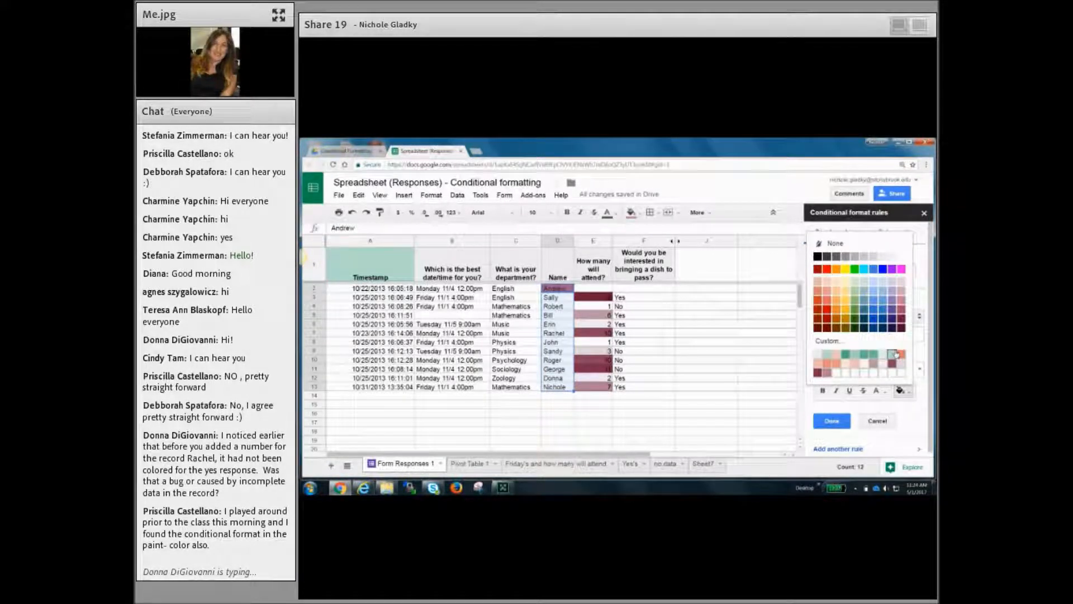
left_click(896, 354)
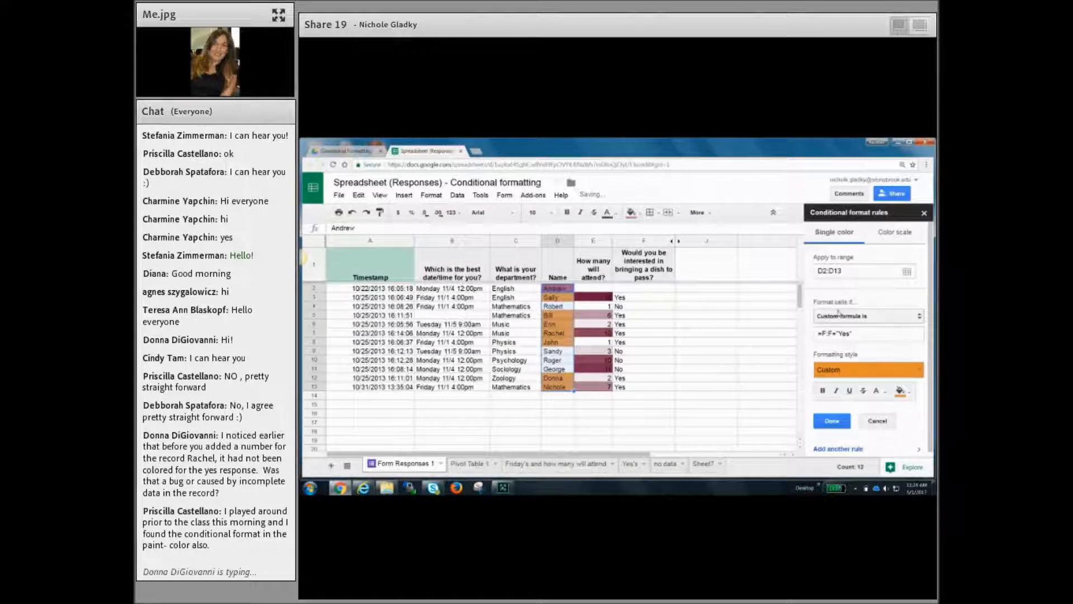
left_click(838, 421)
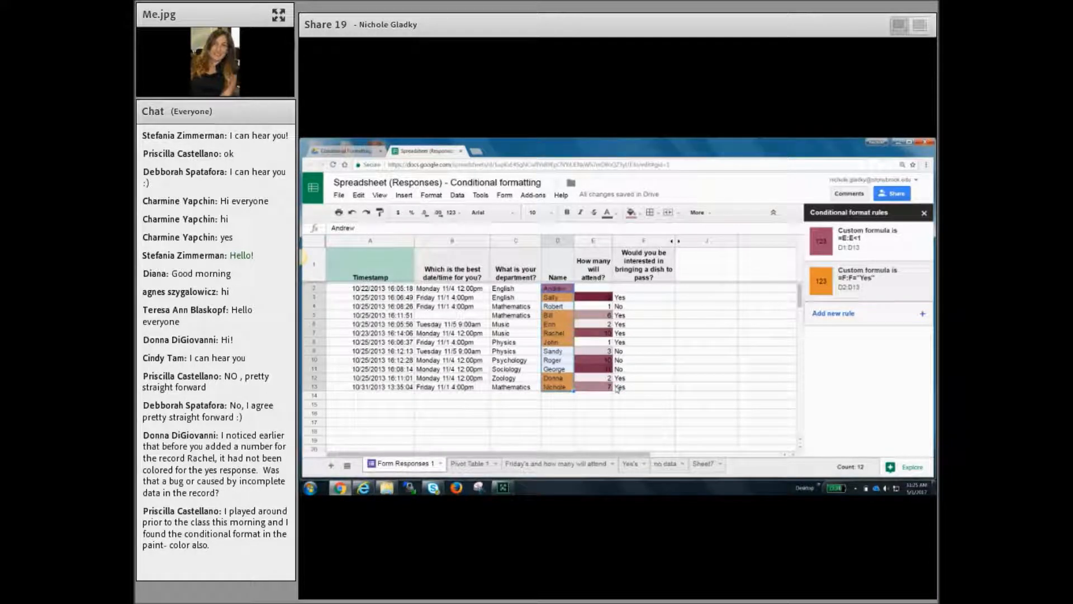
- Delete the =F:F="Yes" and =E:E<1 custom-formula rules from the Name column
mouse_move(870, 270)
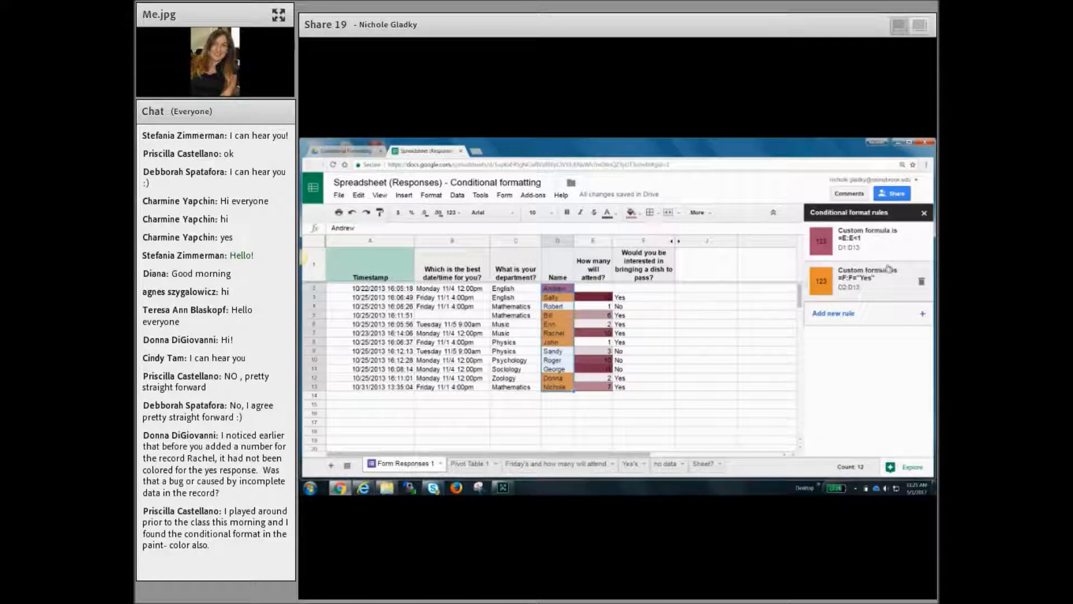
left_click(921, 282)
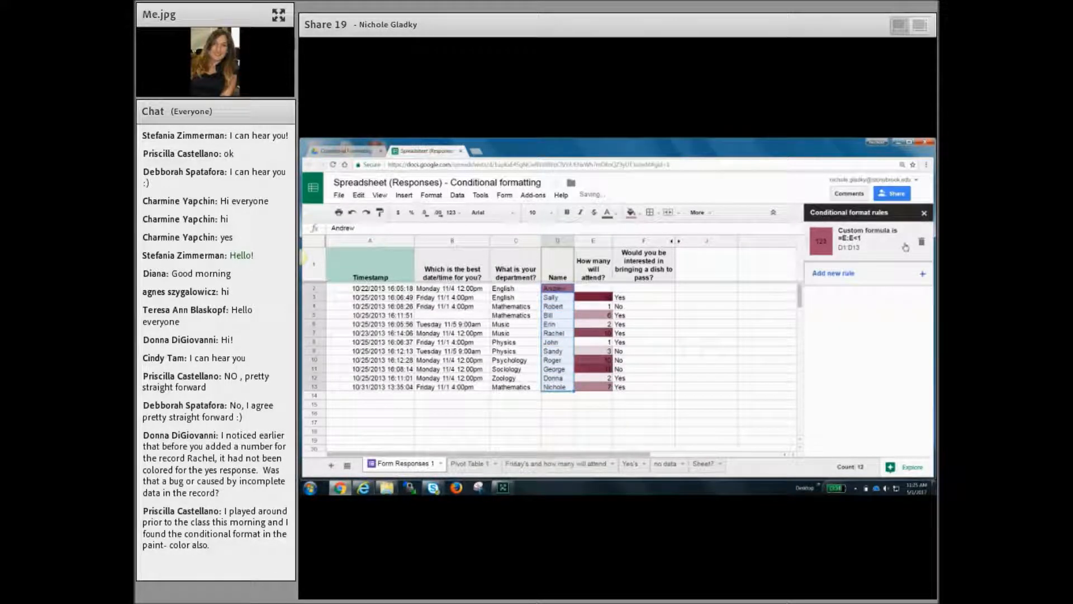
left_click(905, 247)
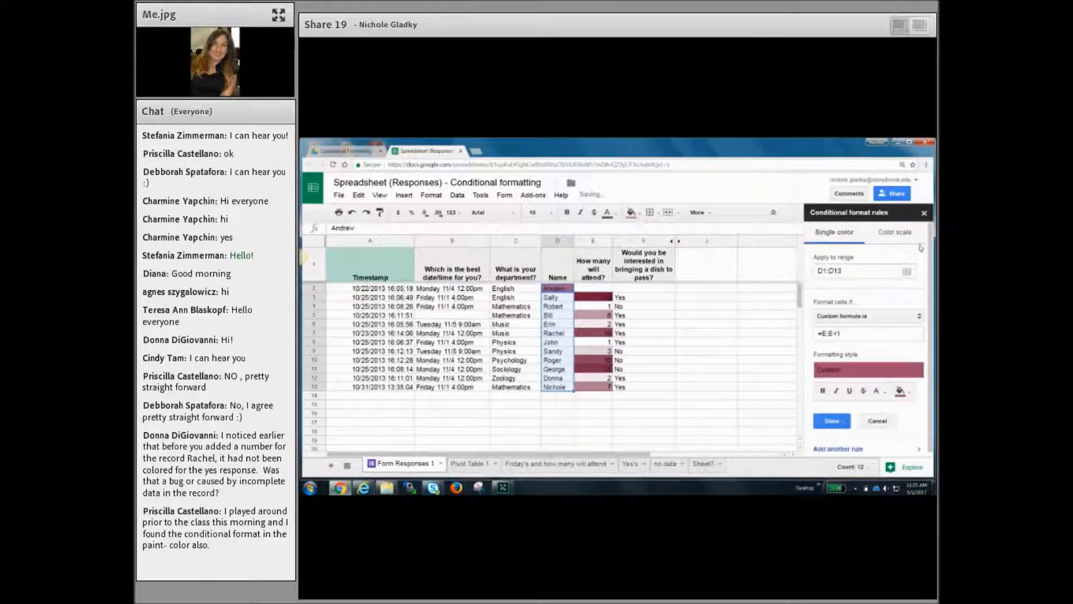
left_click(878, 422)
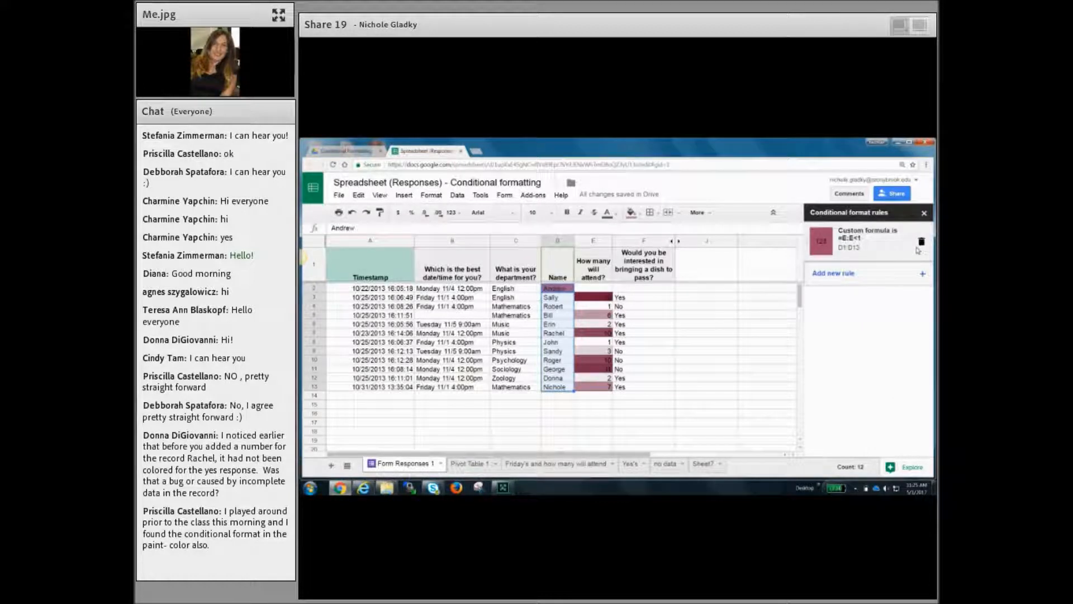
left_click(921, 241)
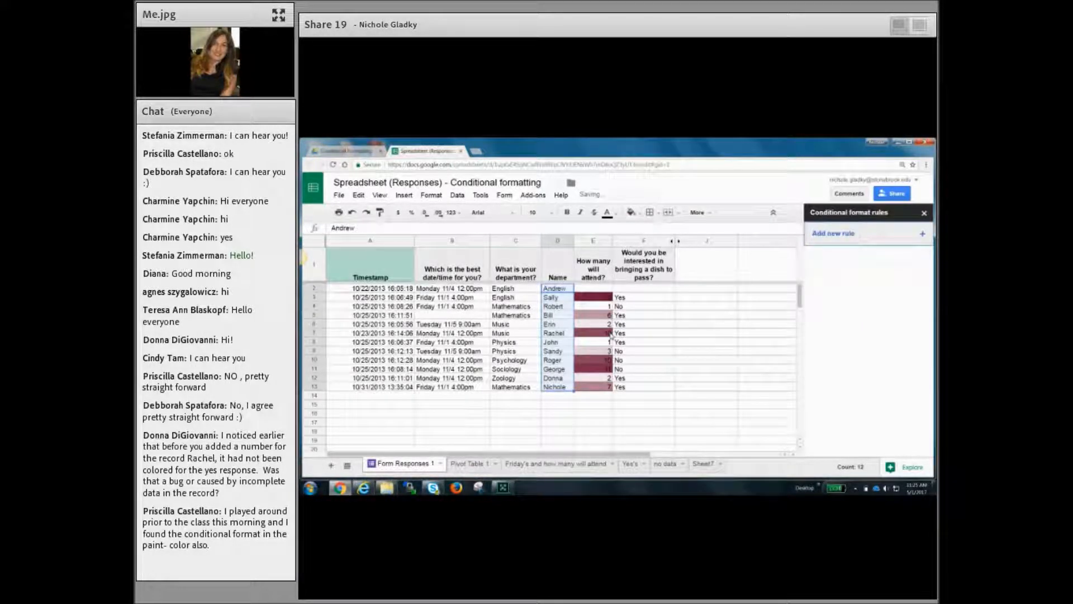
- Delete the color scale rule from the attendance counts in column E
left_click_drag(598, 289, 601, 383)
left_click_drag(600, 324, 601, 383)
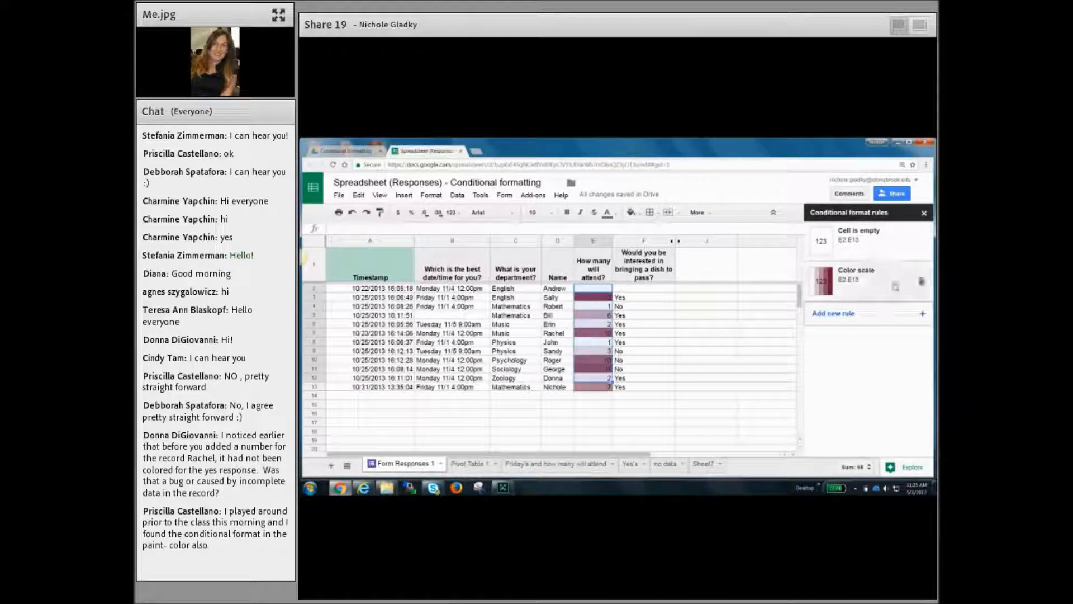
left_click(921, 282)
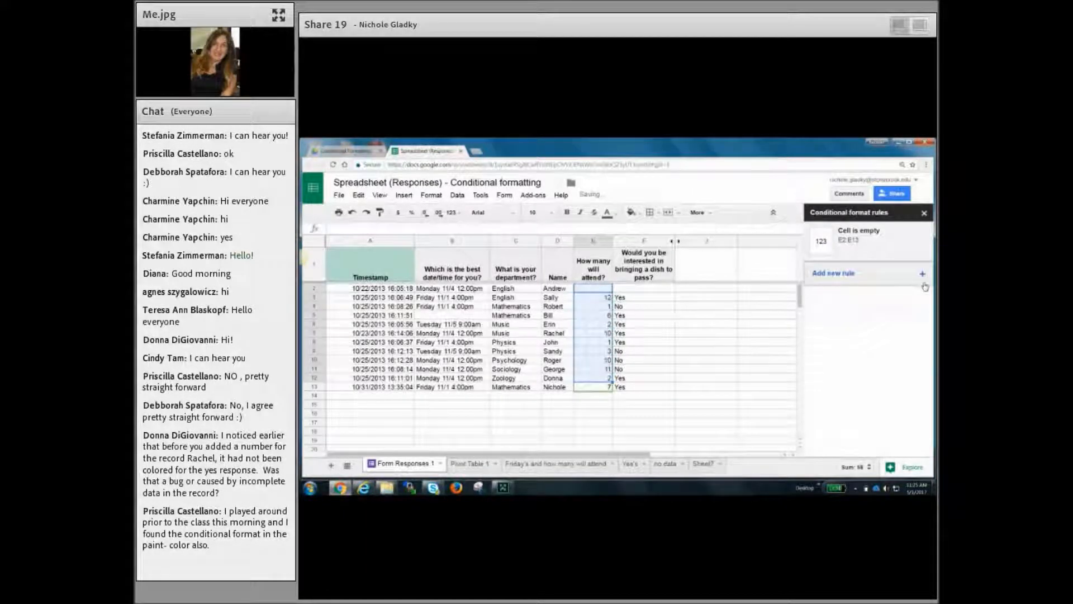